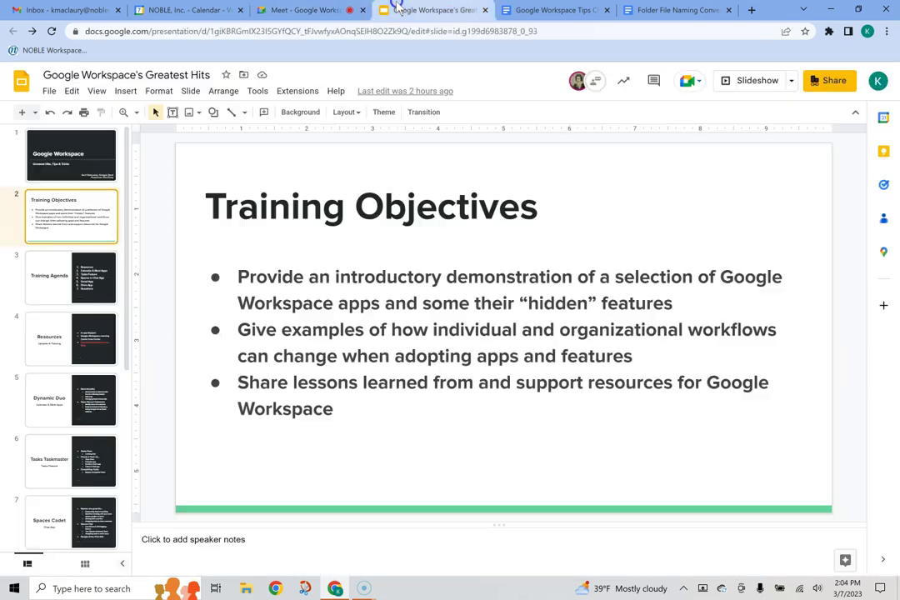
# Step: Show the Spaces Cadet and Gmail Gems slides in the training deck, then return to the call
pyautogui.click(425, 10)
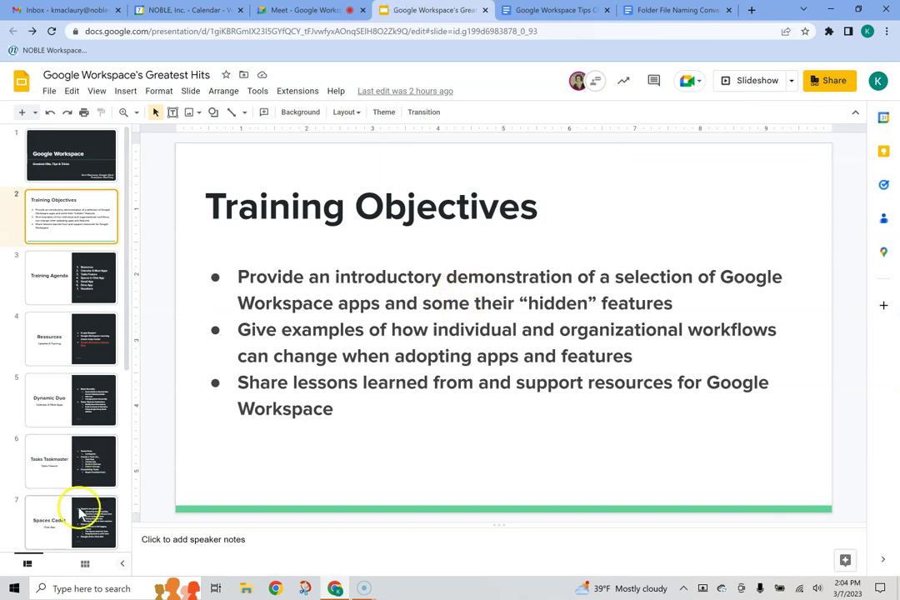
pyautogui.click(71, 521)
pyautogui.scroll(-3, 80, 450)
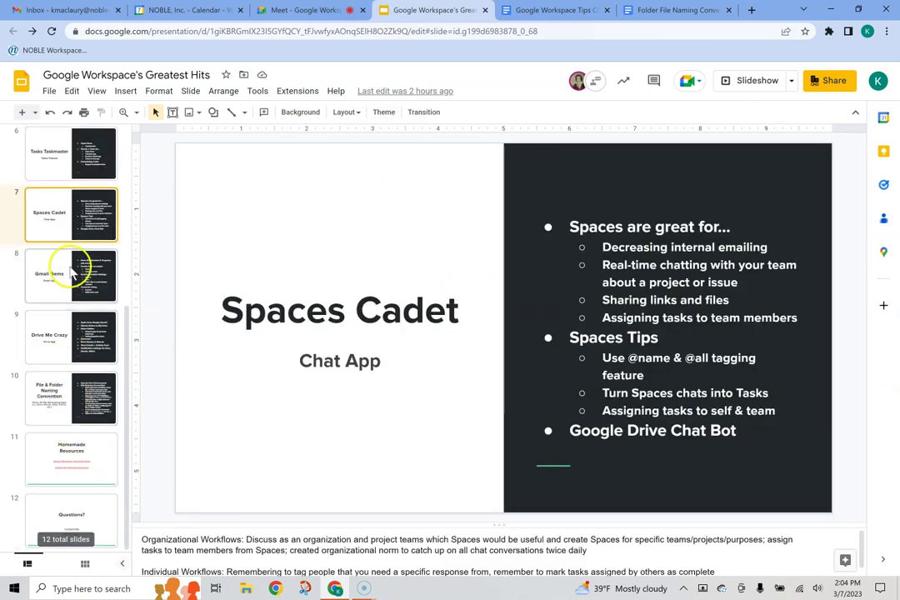
pyautogui.click(67, 282)
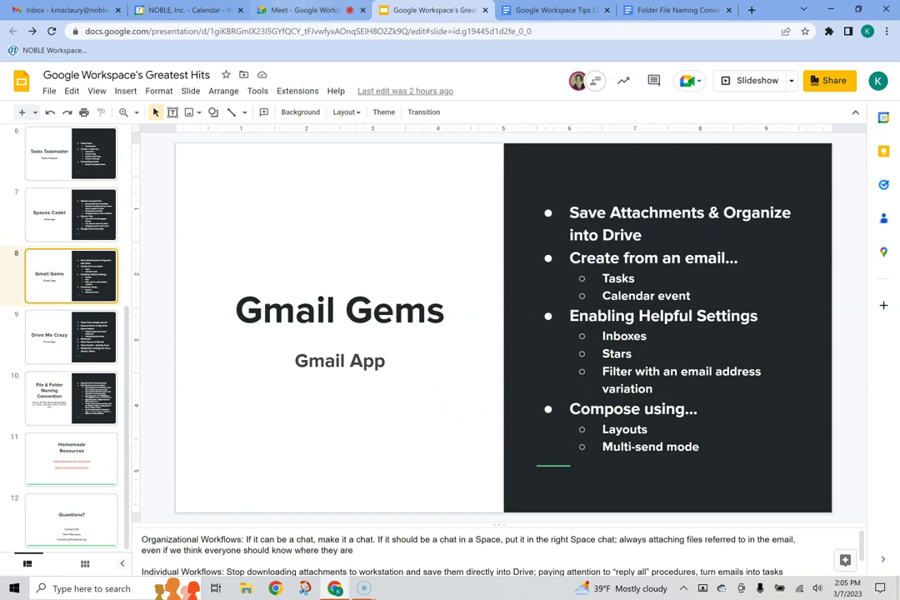
pyautogui.click(302, 10)
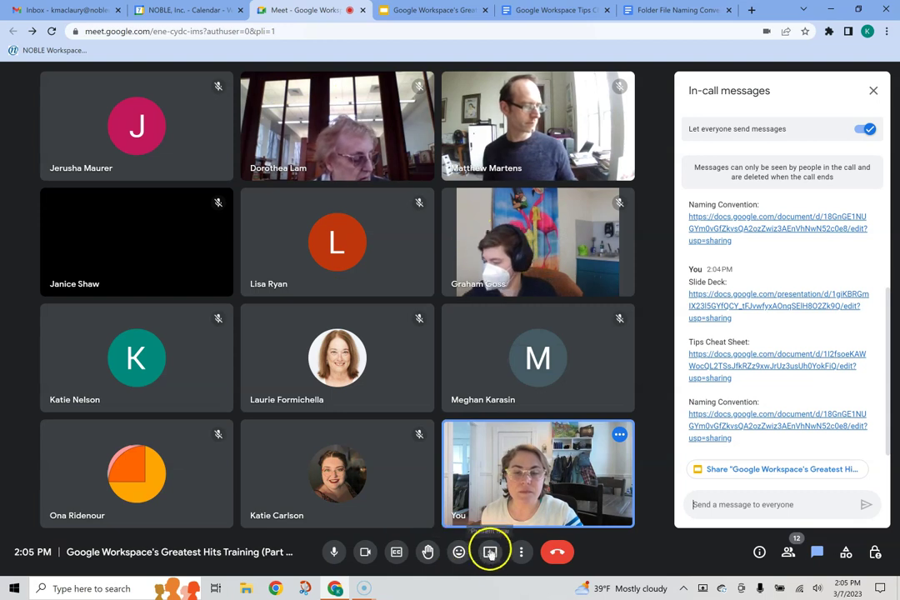
# Step: Present the Meet browser window to everyone in the call and bring up the Calendar week view
pyautogui.click(491, 553)
pyautogui.click(526, 487)
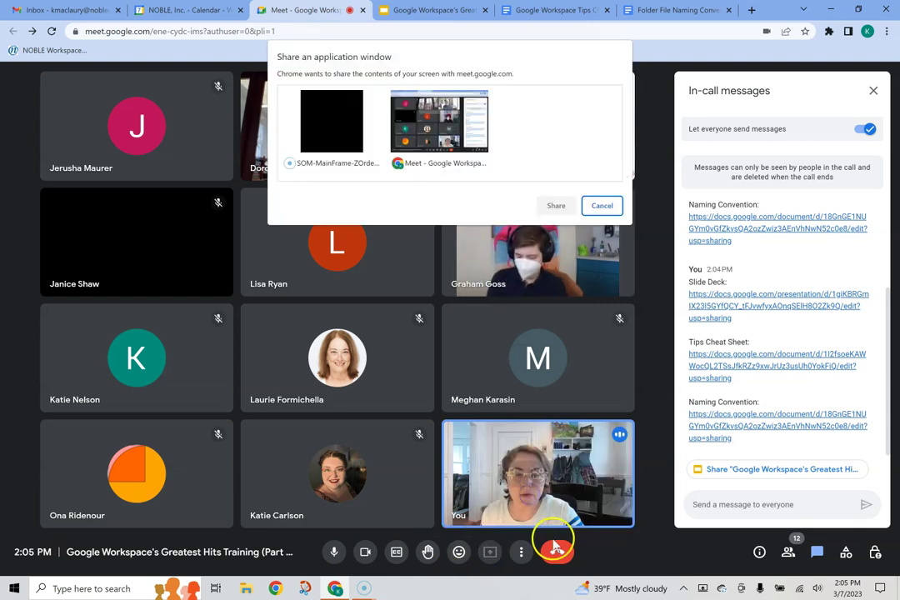
pyautogui.click(454, 149)
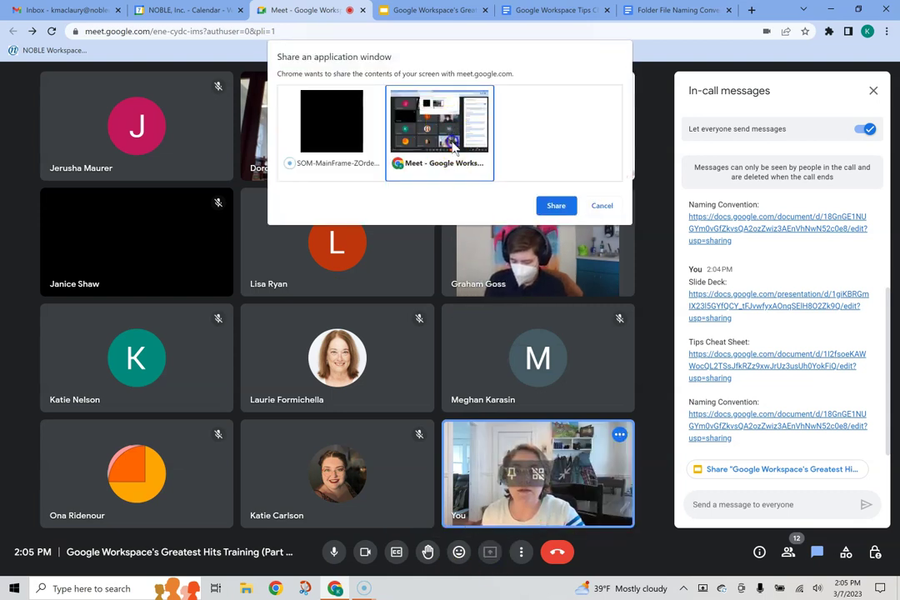
pyautogui.click(560, 210)
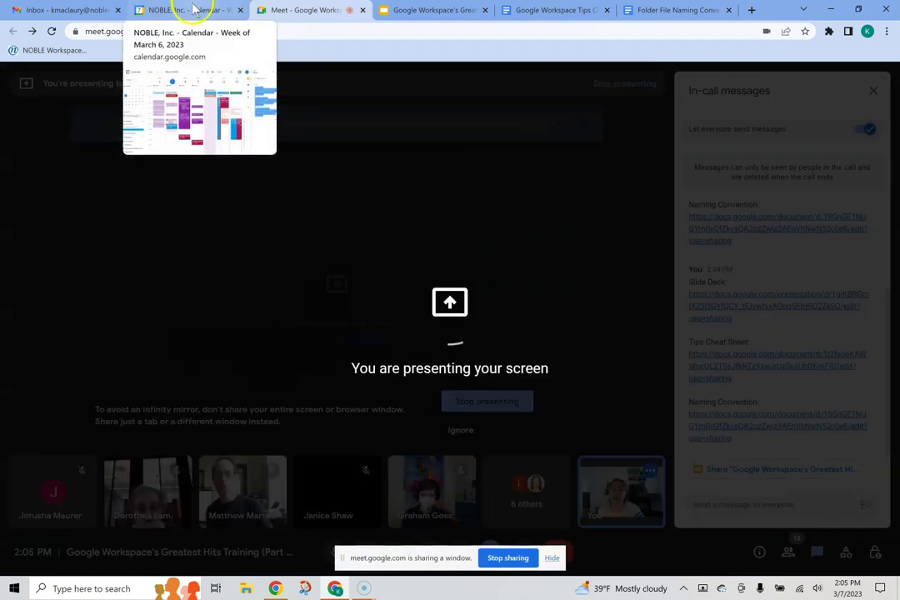
pyautogui.click(188, 10)
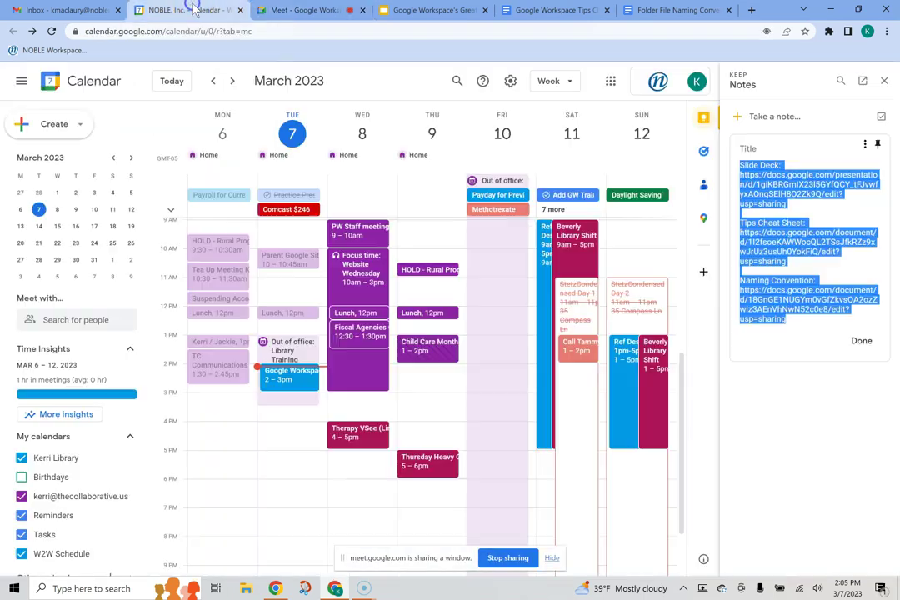
# Step: Close the Keep notes panel in Calendar and switch to the Gmail inbox
pyautogui.click(884, 82)
pyautogui.click(57, 12)
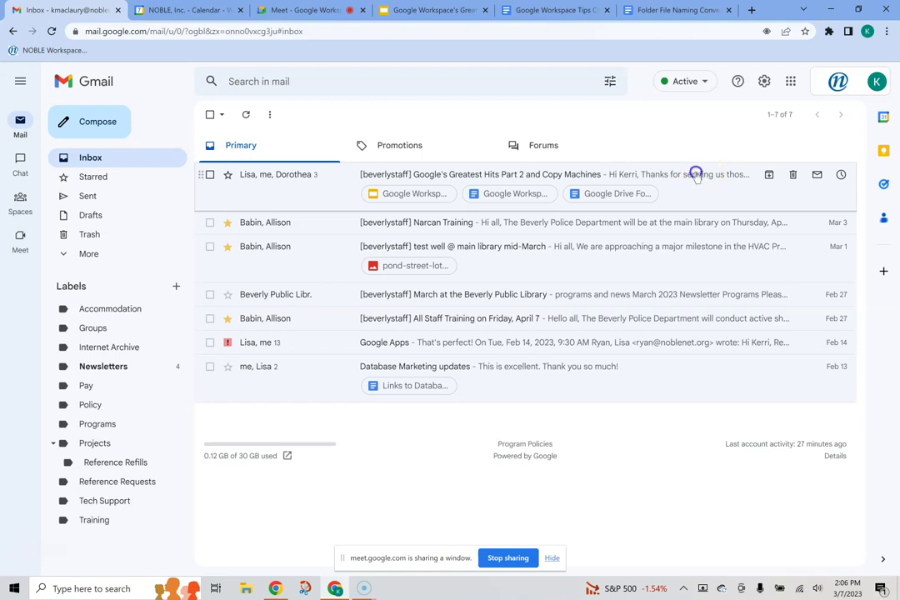
# Step: Open the Greatest Hits Part 2 thread, read its first reminder message, and go back
pyautogui.click(696, 175)
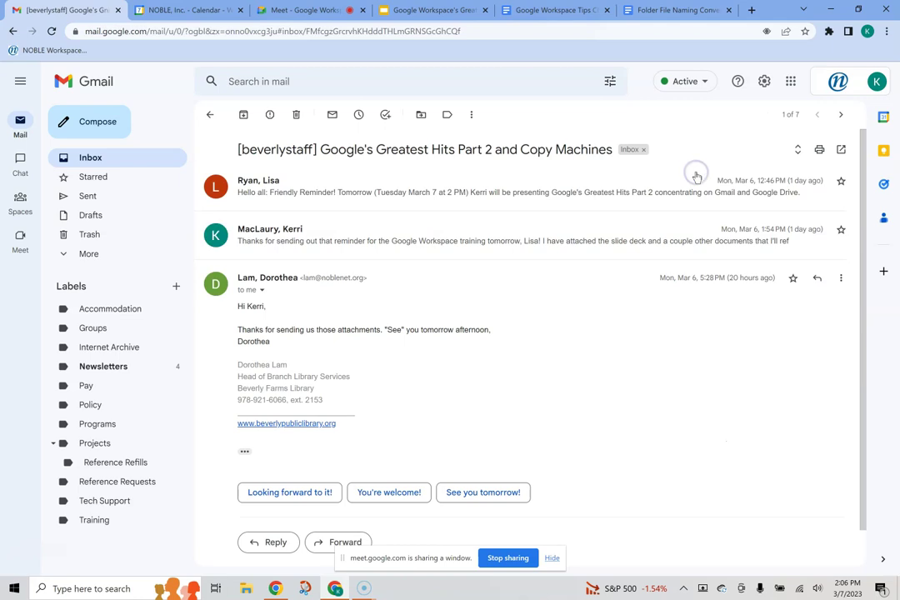
pyautogui.click(473, 198)
pyautogui.scroll(-3, 476, 258)
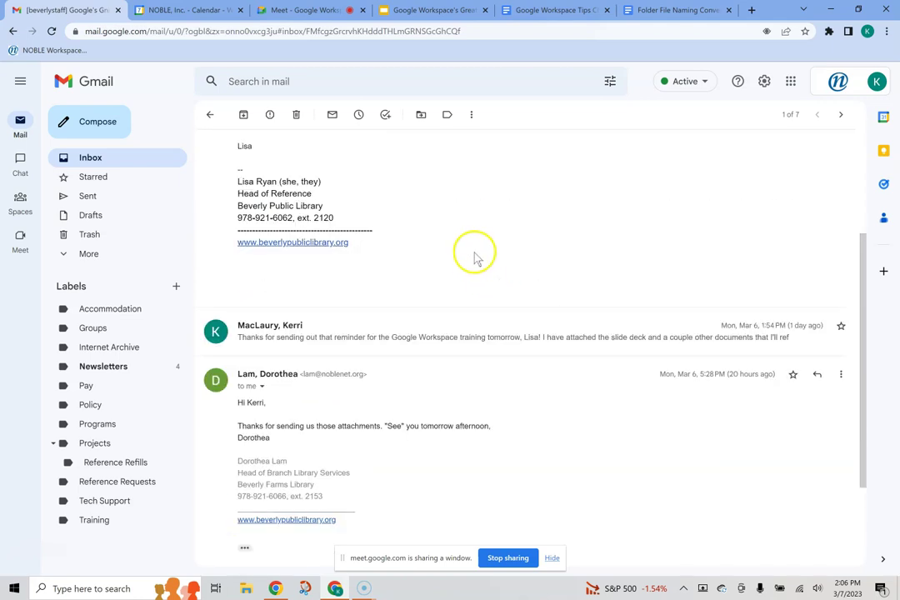
pyautogui.scroll(-2, 474, 259)
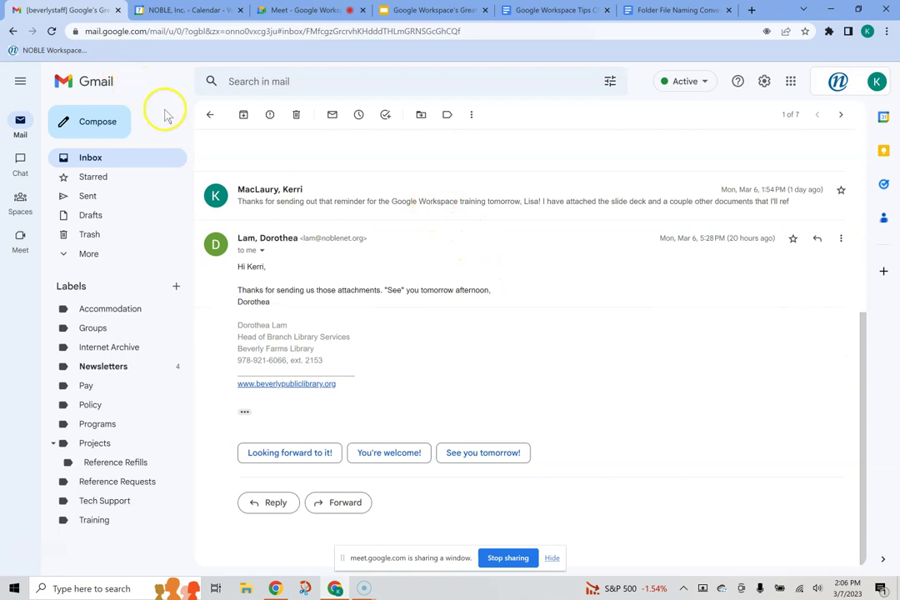
pyautogui.click(209, 114)
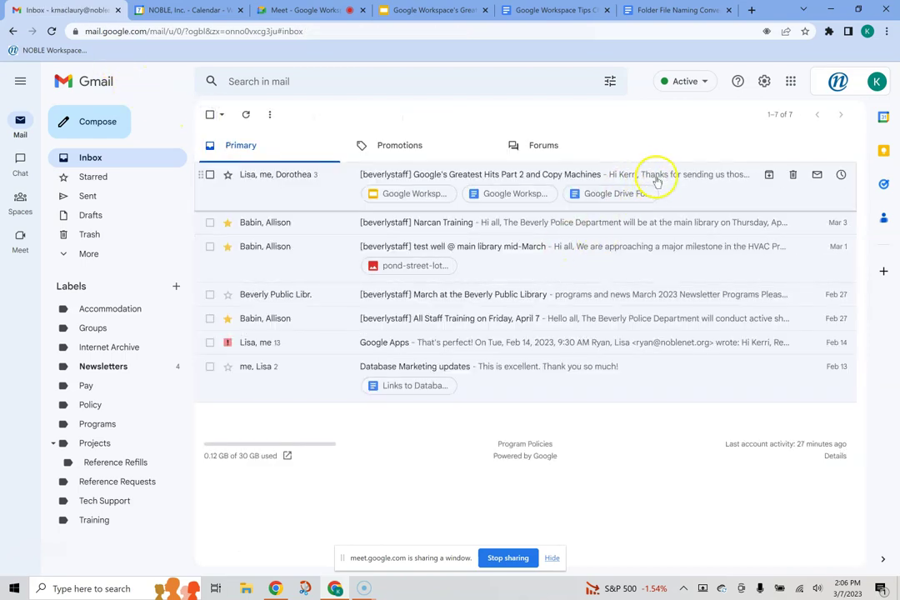
# Step: Save all three attachments from the Greatest Hits Part 2 message to Drive, then return to the inbox
pyautogui.click(656, 179)
pyautogui.click(501, 239)
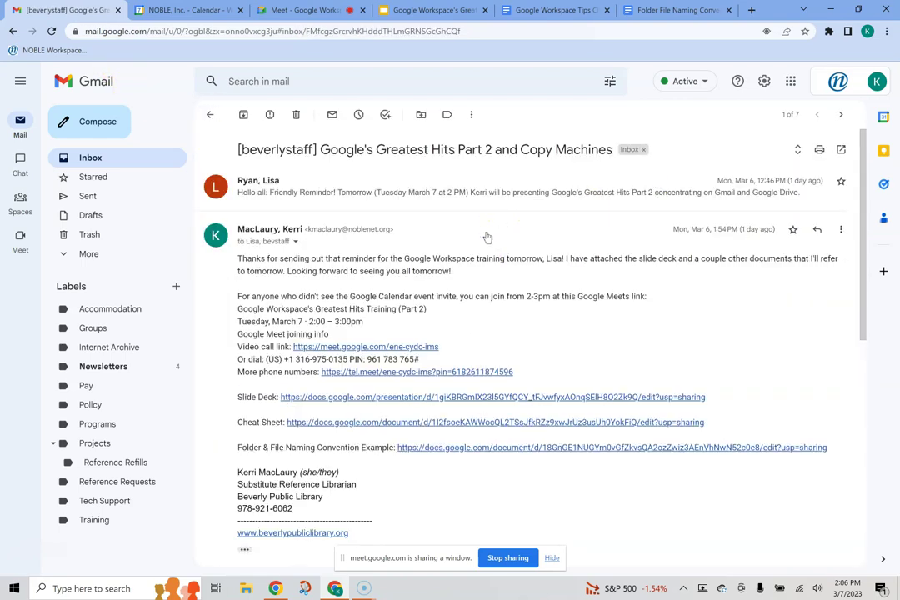
pyautogui.scroll(-3, 487, 238)
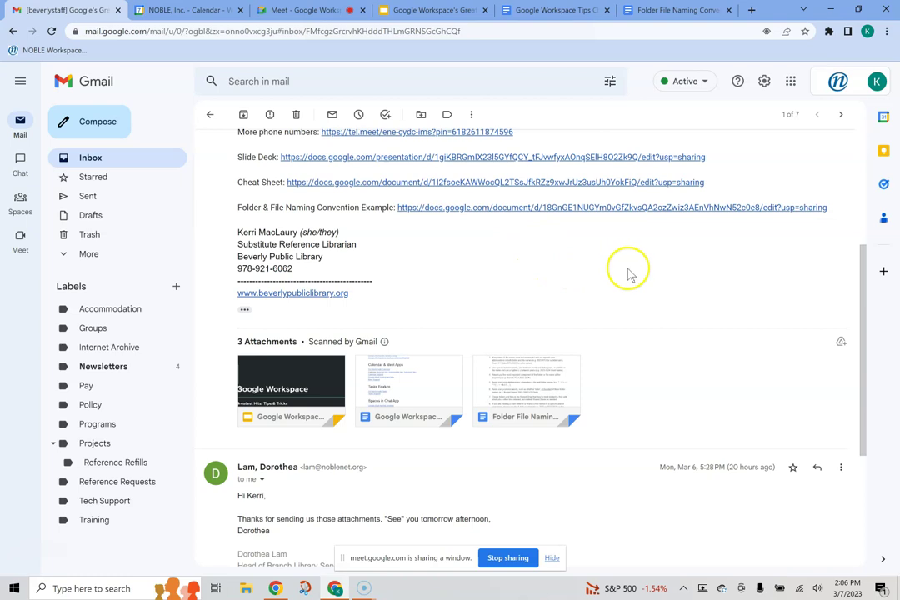
pyautogui.scroll(-2, 454, 275)
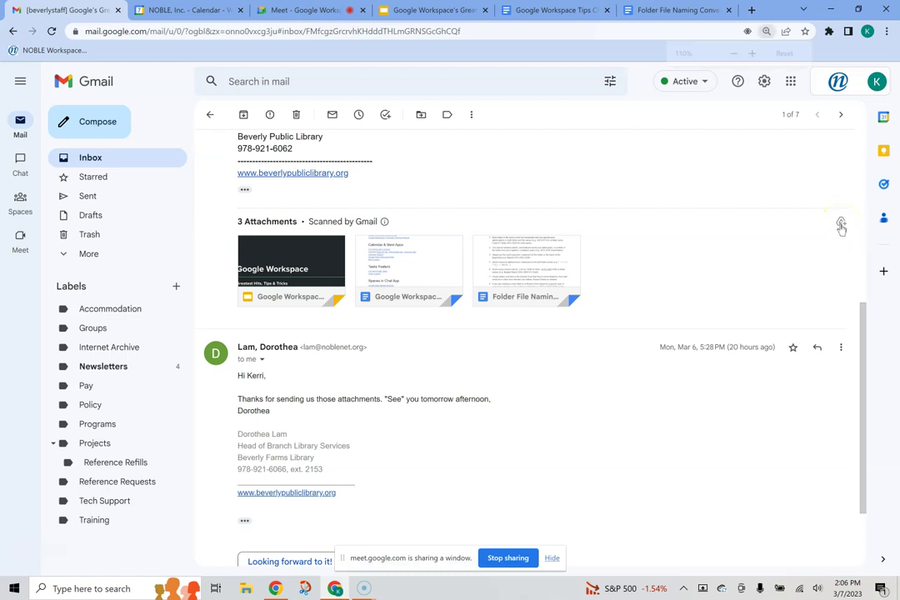
pyautogui.hotkey('ctrl', '+')
pyautogui.hotkey('ctrl', '+')
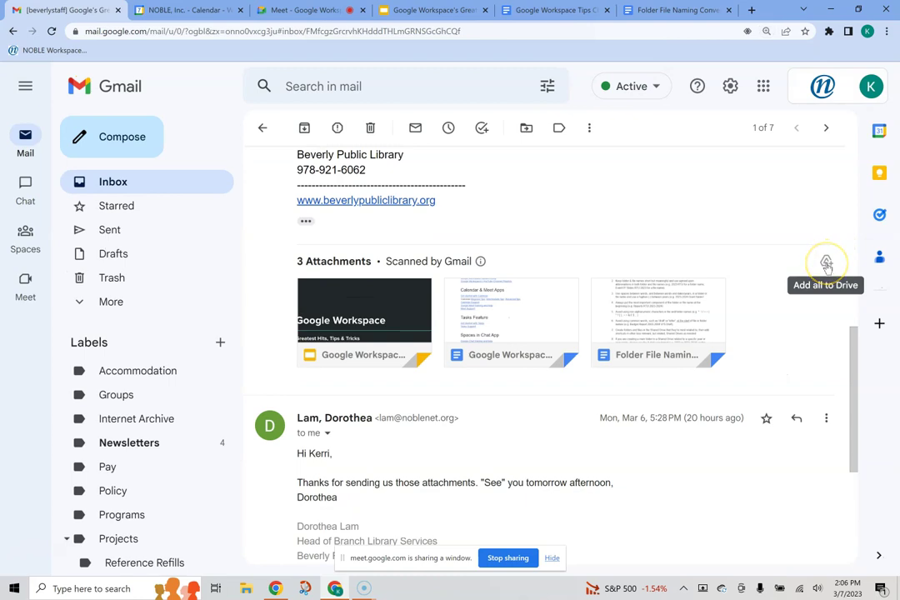
pyautogui.click(829, 263)
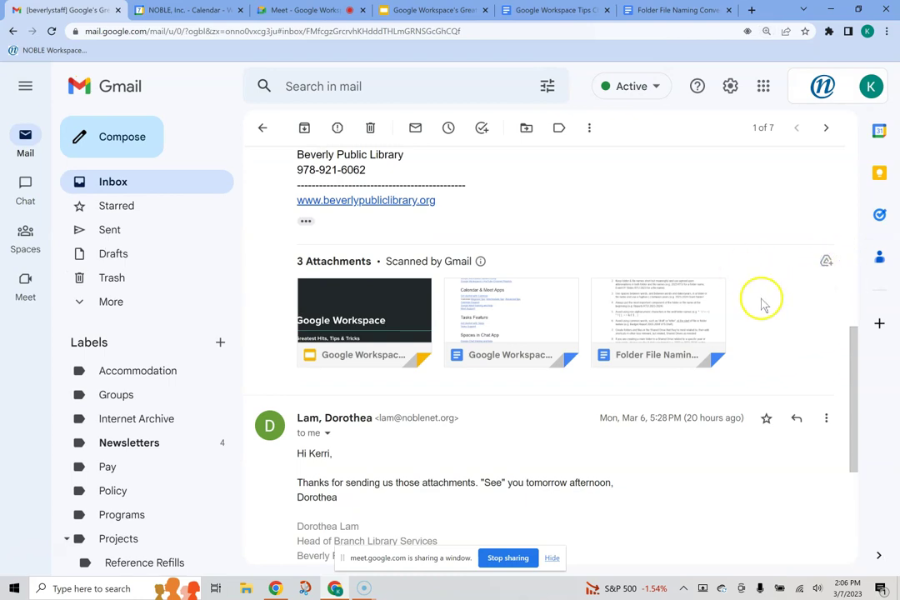
pyautogui.click(262, 128)
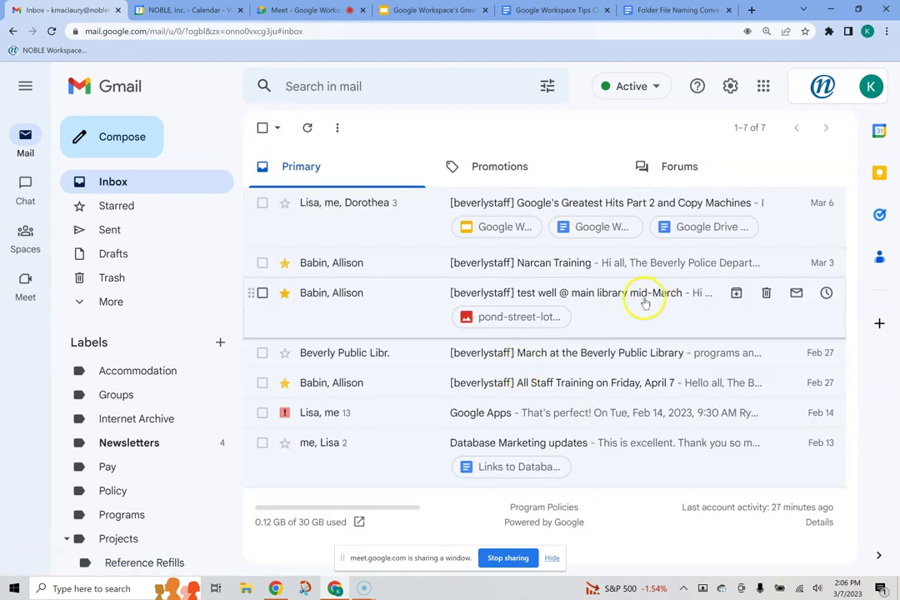
# Step: Add the pond-street-lot.png map from the test well email to Drive
pyautogui.click(646, 302)
pyautogui.scroll(-3, 506, 316)
pyautogui.scroll(-5, 506, 310)
pyautogui.moveTo(411, 387)
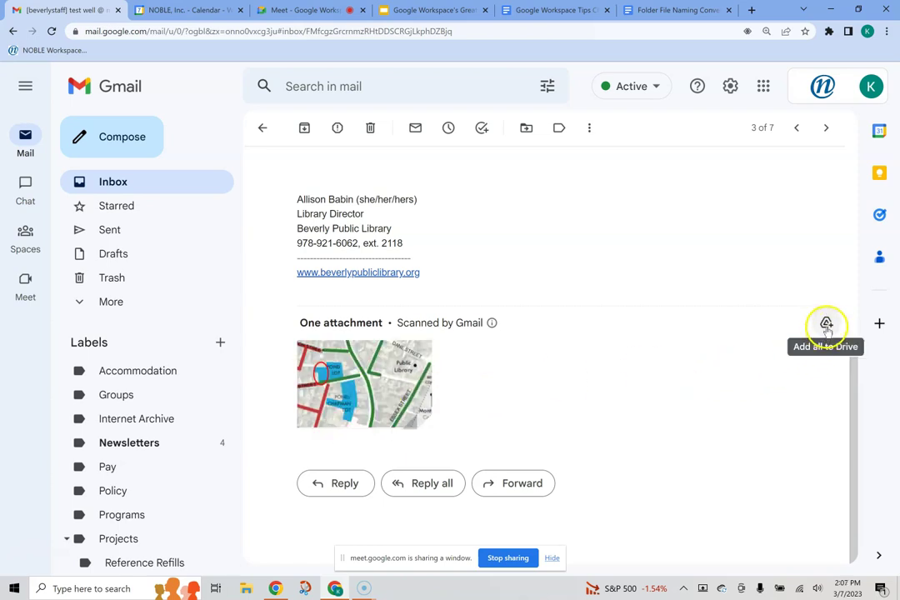
pyautogui.click(361, 410)
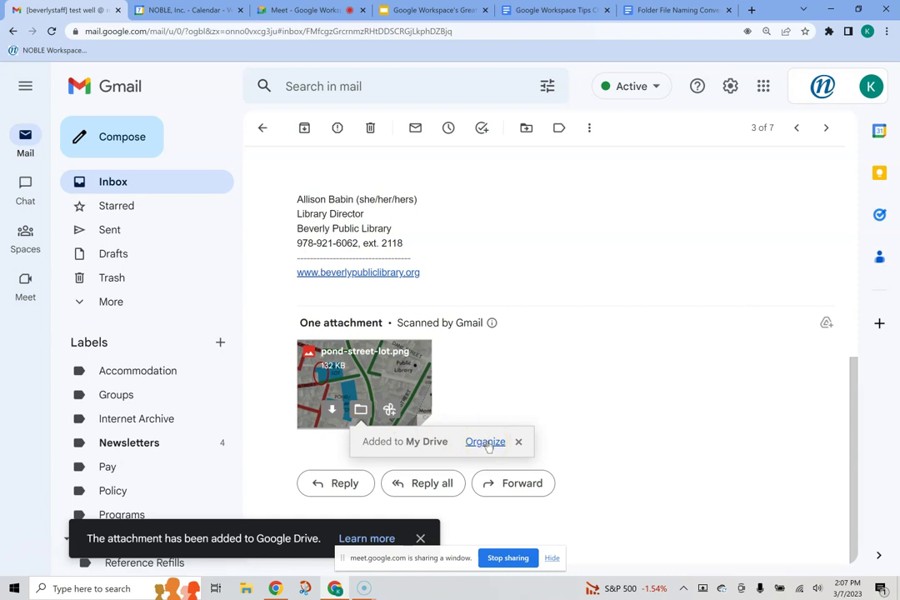
# Step: Browse the folder picker to the Reference shared drive's folders, then close it without moving the file
pyautogui.click(487, 442)
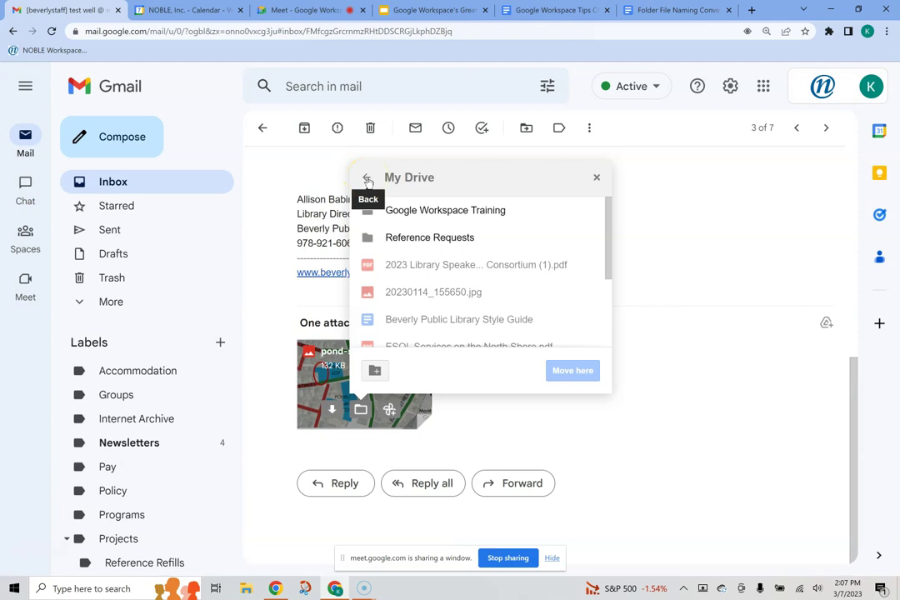
pyautogui.click(368, 179)
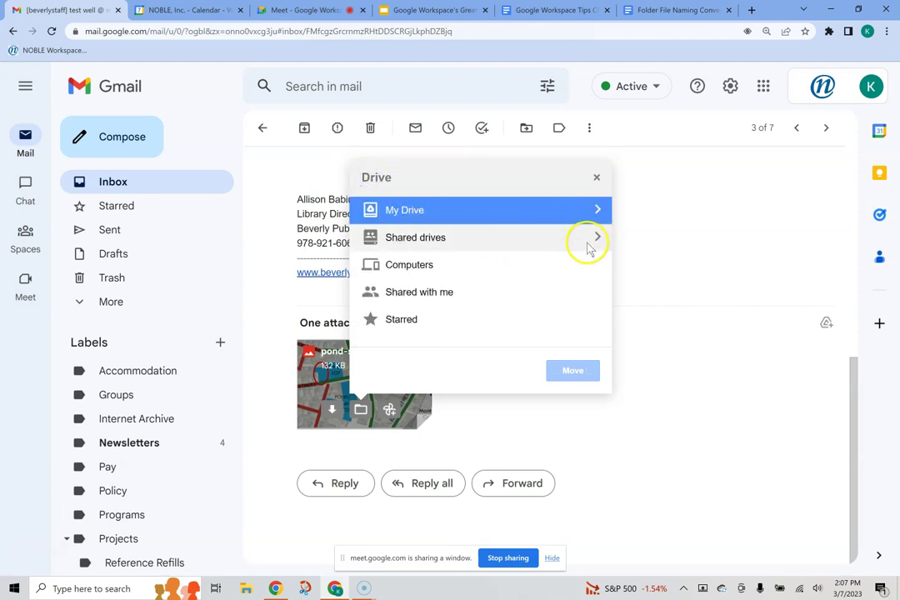
pyautogui.click(594, 240)
pyautogui.click(597, 209)
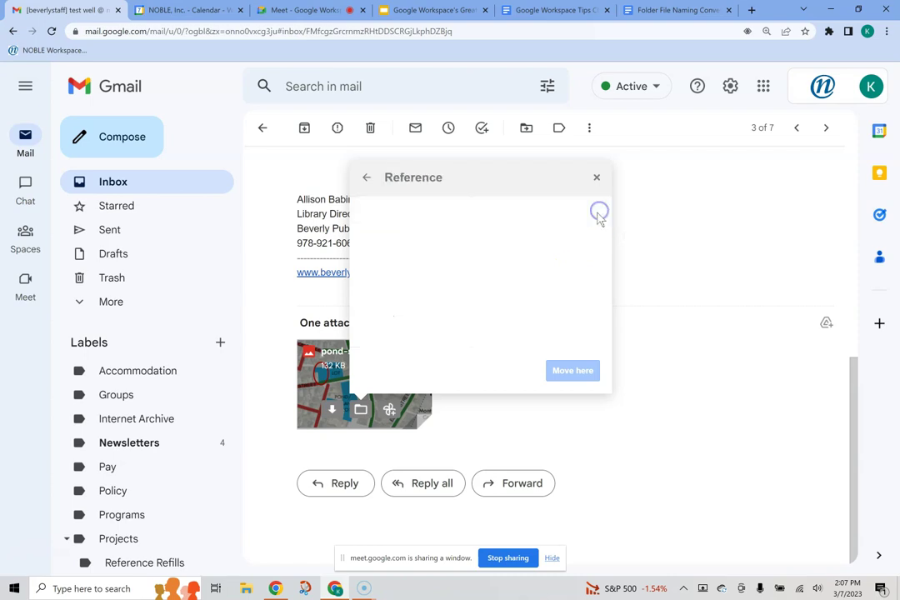
pyautogui.click(368, 179)
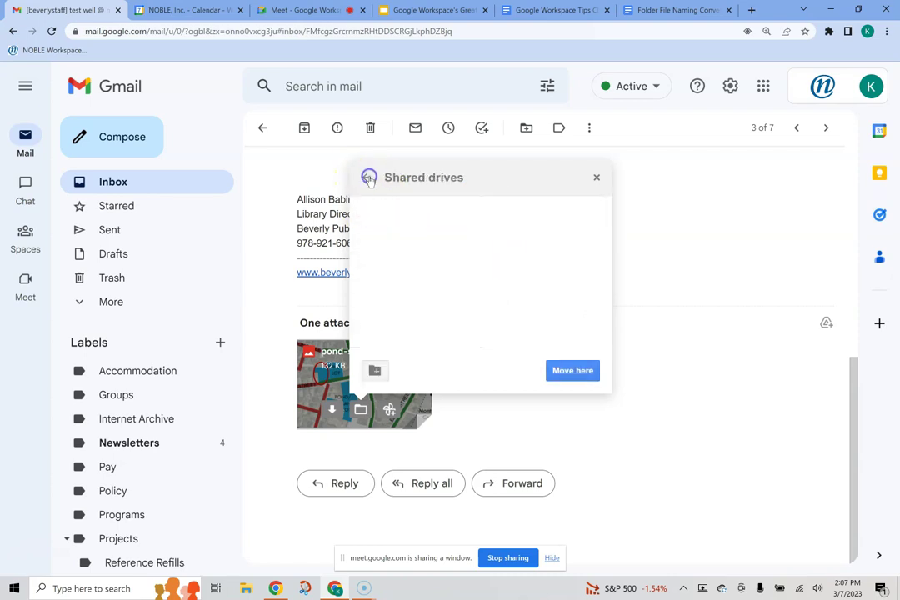
pyautogui.click(598, 210)
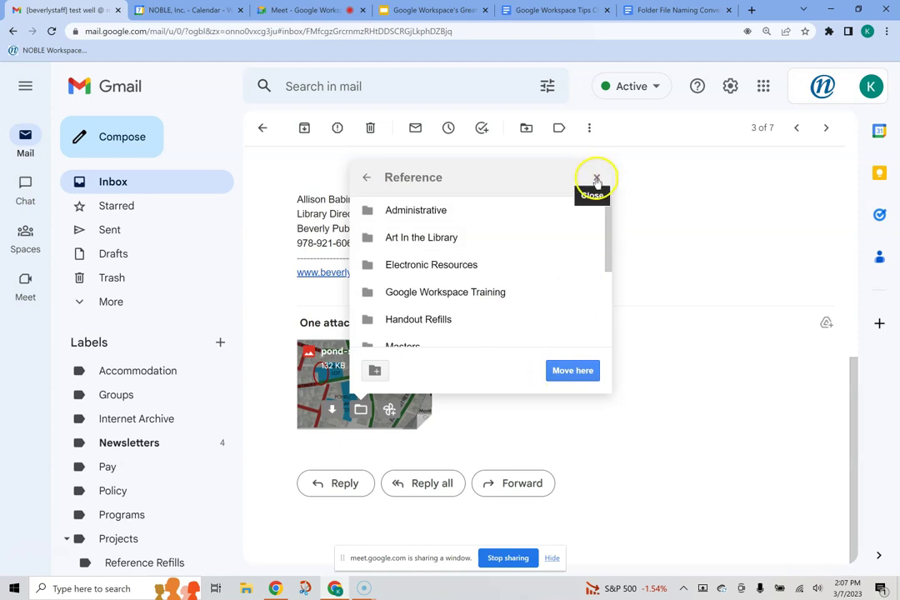
pyautogui.click(597, 180)
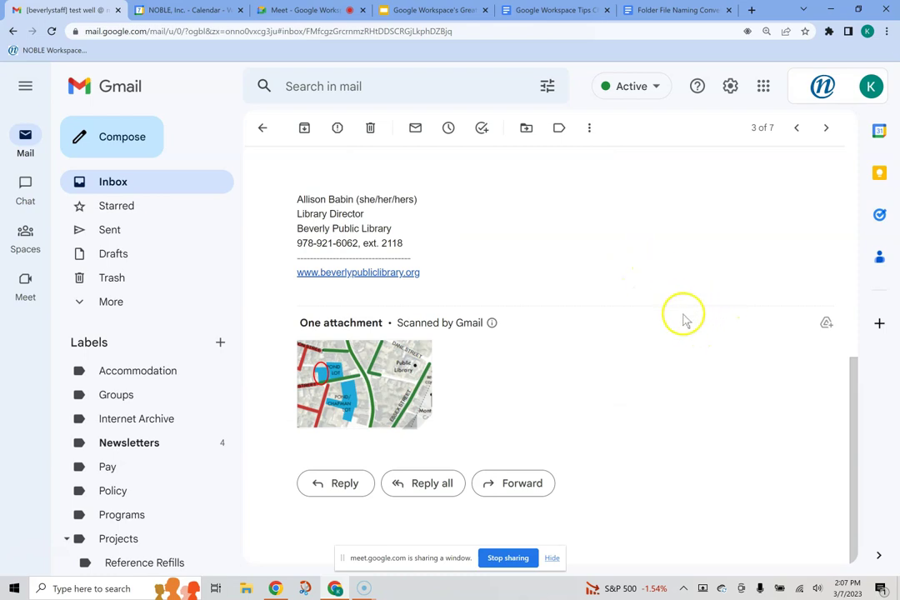
# Step: Turn the test well email into a task titled 'Do the thing'
pyautogui.scroll(6, 653, 359)
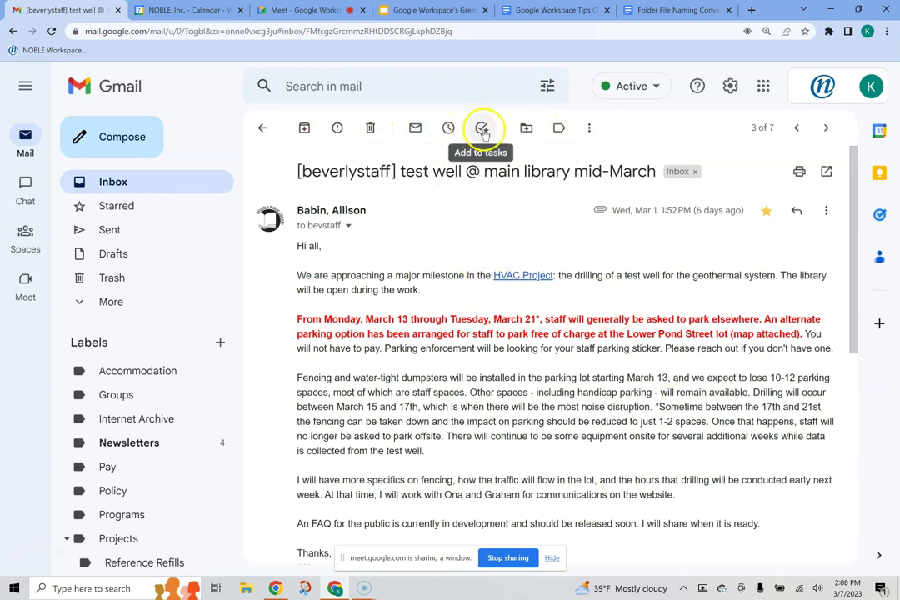
pyautogui.click(481, 127)
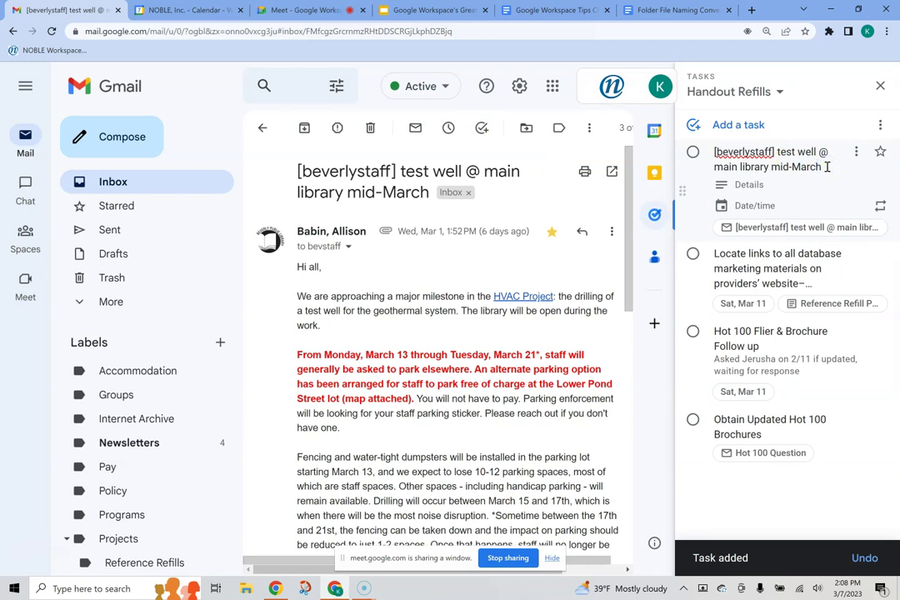
pyautogui.moveTo(826, 166); pyautogui.dragTo(716, 156)
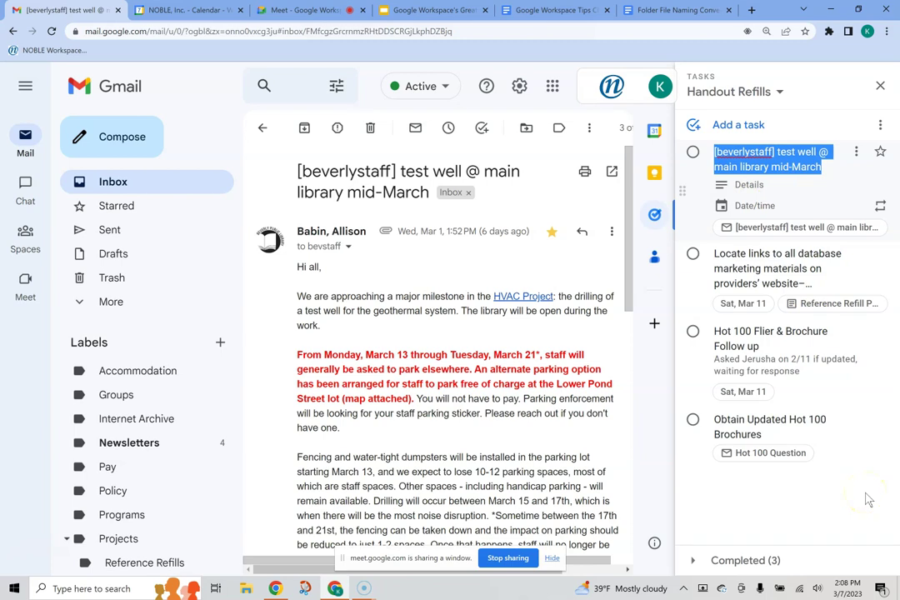
pyautogui.write('Do the thing')
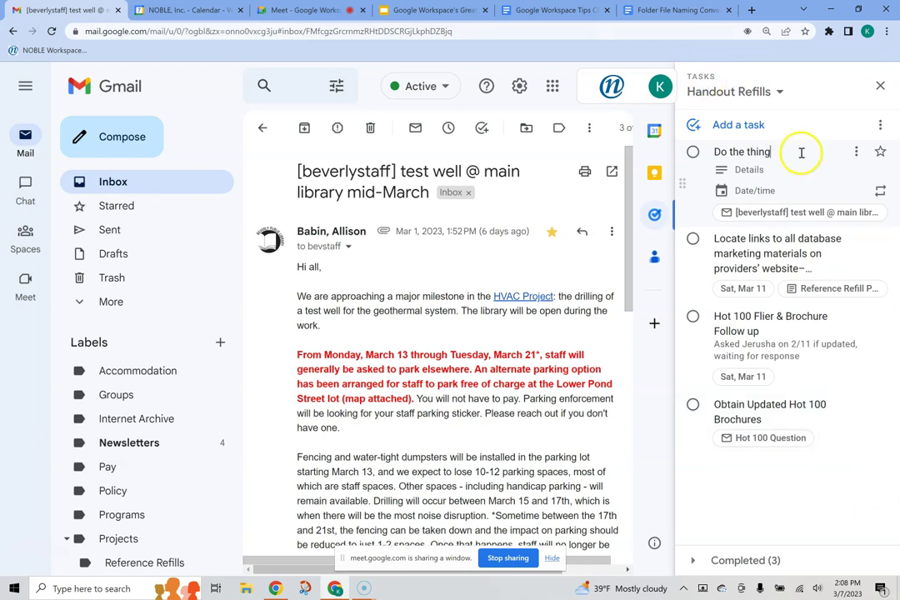
# Step: Set the 'Do the thing' task's due date to today
pyautogui.click(744, 173)
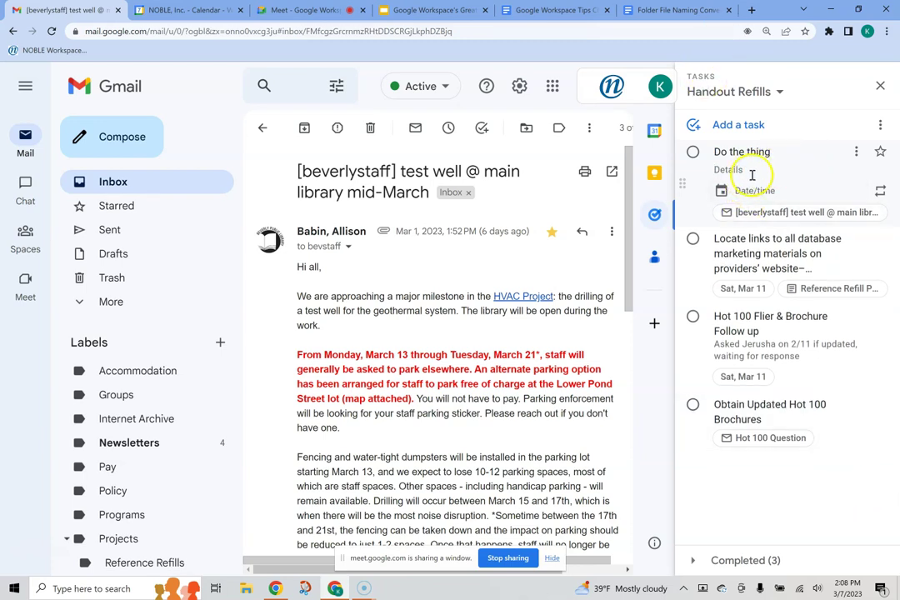
pyautogui.click(760, 197)
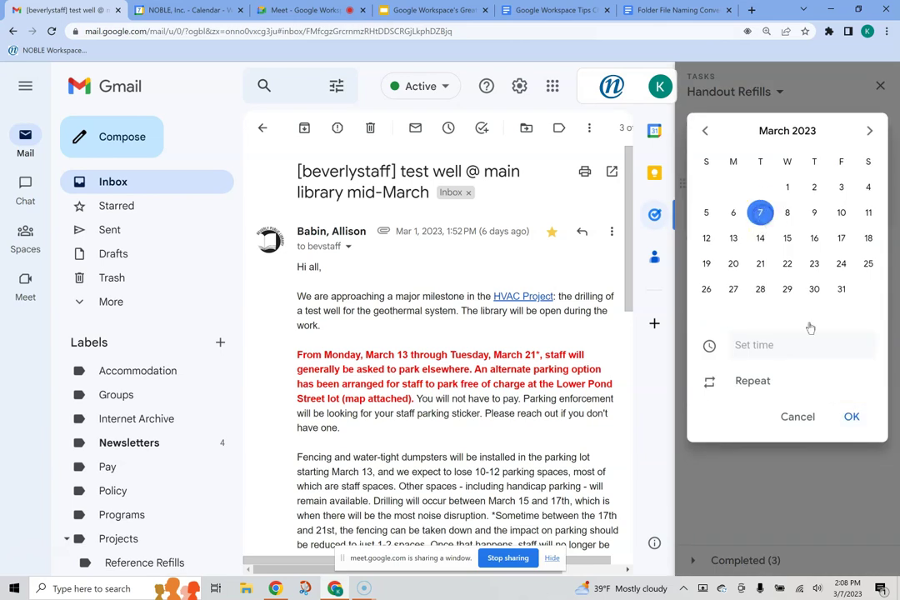
pyautogui.click(853, 418)
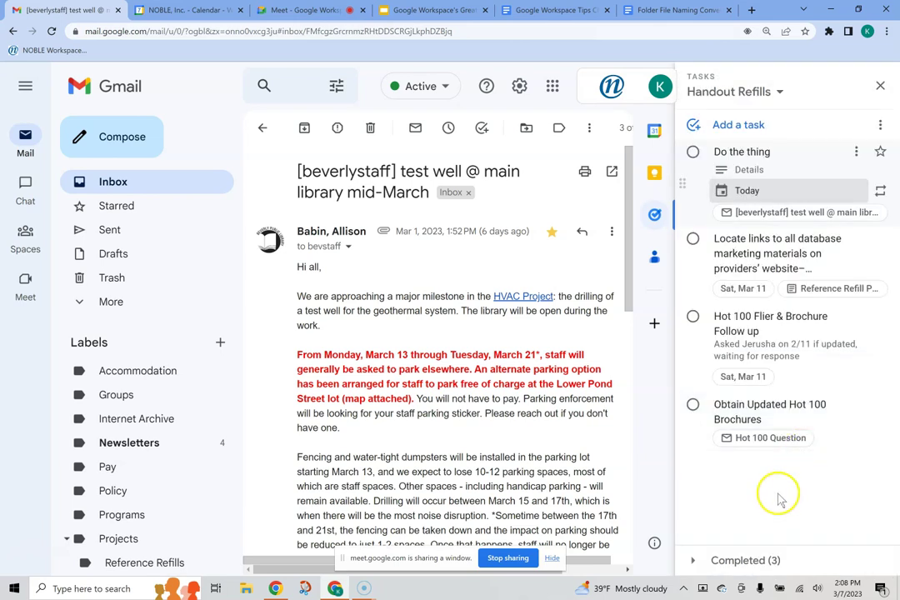
pyautogui.click(777, 497)
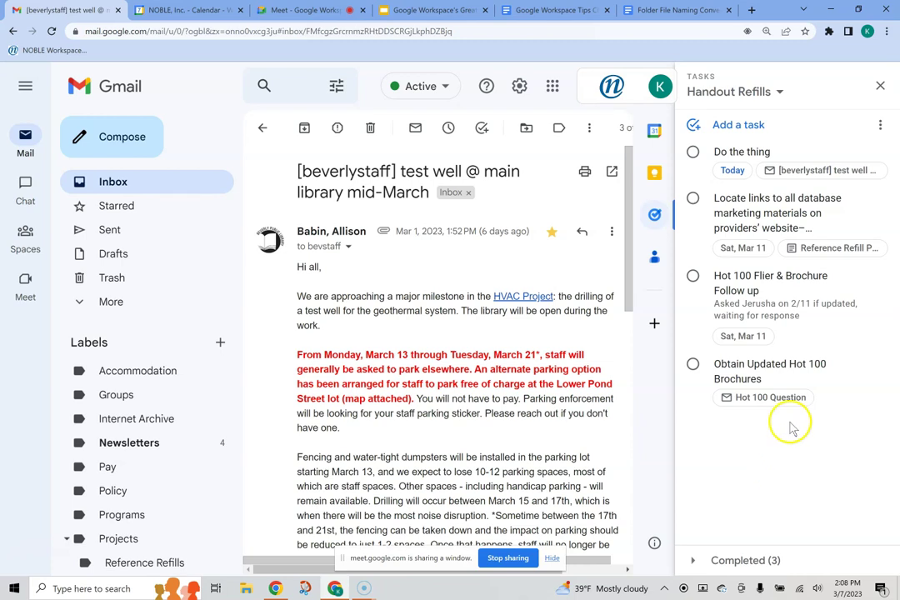
# Step: Move the test well @ main library mid-March email from the inbox into Projects
pyautogui.click(263, 130)
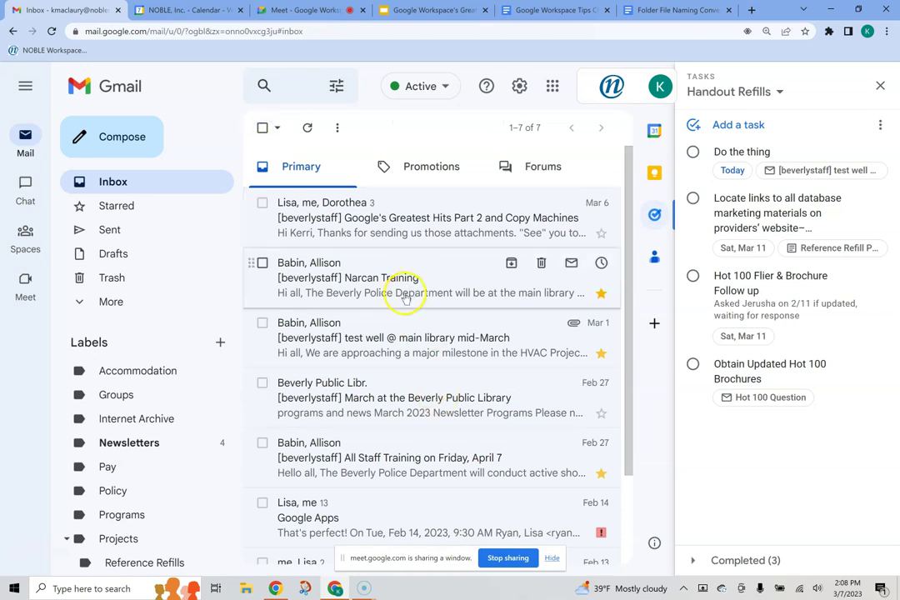
pyautogui.click(394, 347)
pyautogui.click(527, 131)
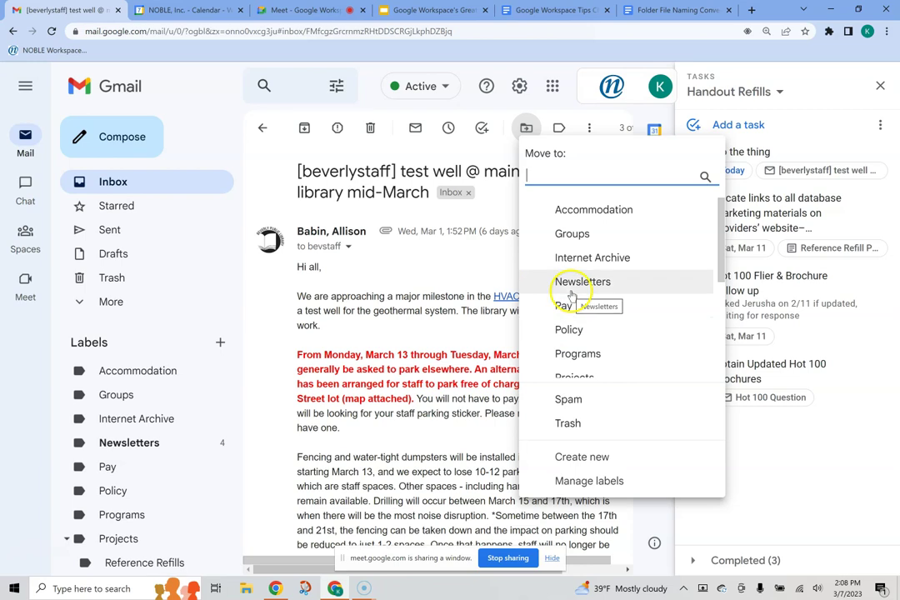
pyautogui.scroll(-3, 587, 334)
pyautogui.scroll(3, 588, 316)
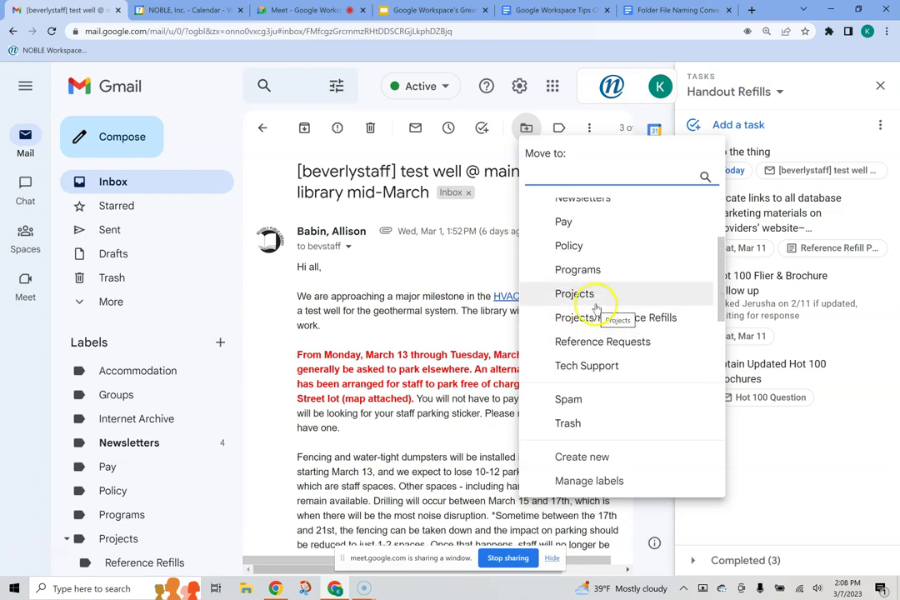
pyautogui.click(577, 295)
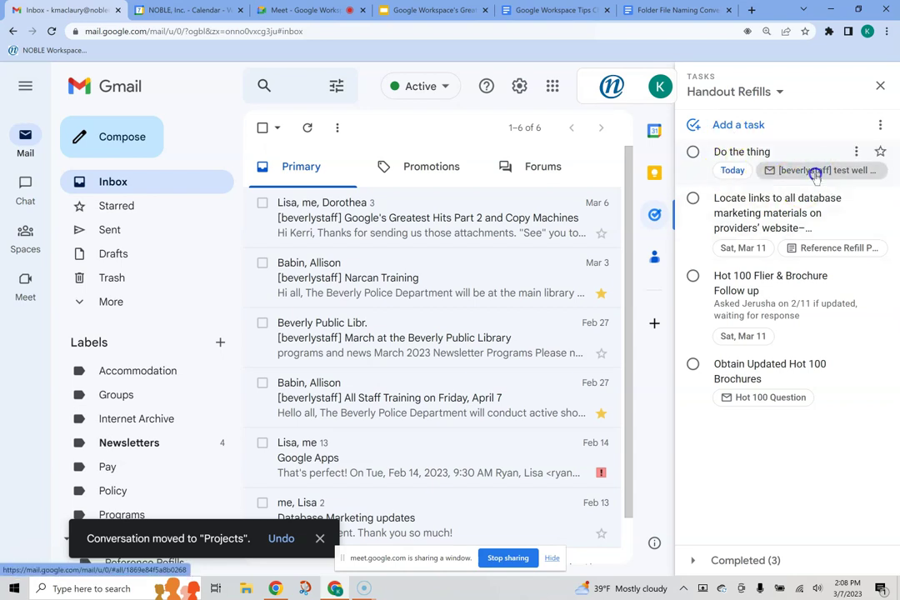
# Step: Reopen the email from the task, check its labels without changes, and return to All Mail
pyautogui.click(815, 173)
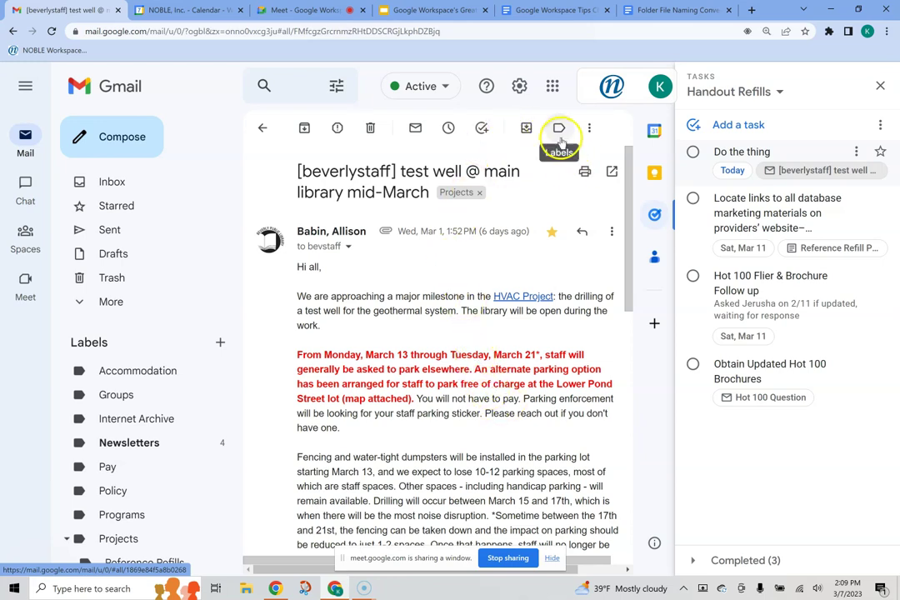
pyautogui.click(589, 127)
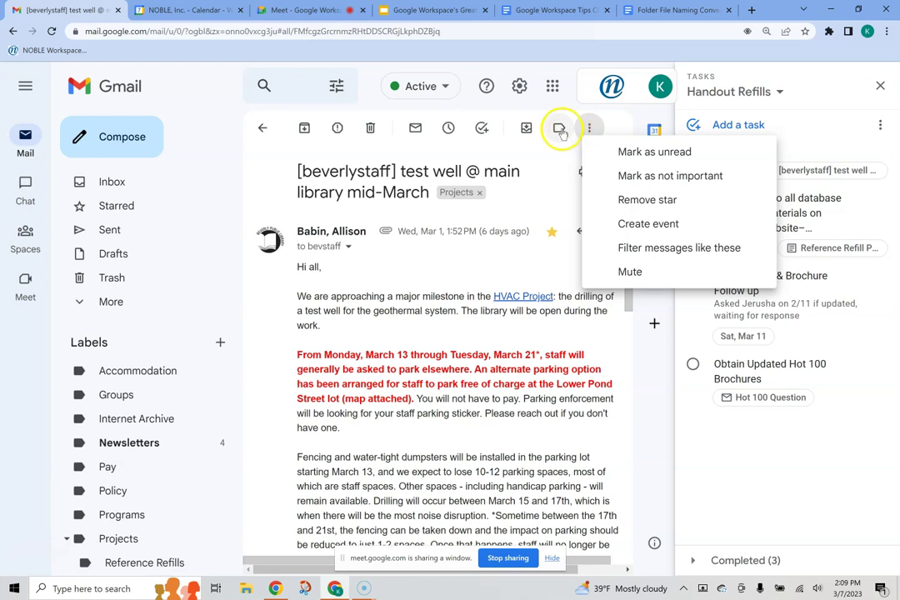
pyautogui.click(558, 128)
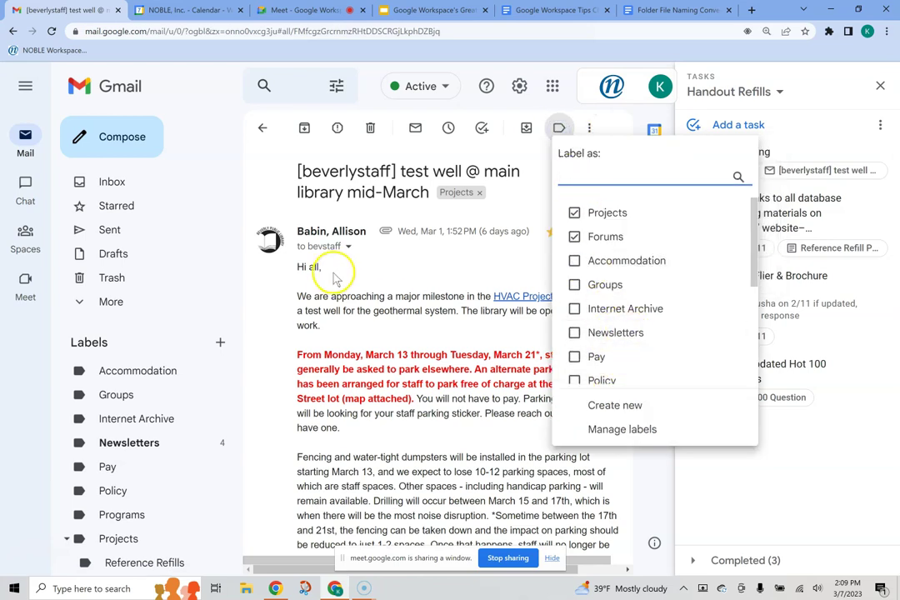
pyautogui.click(308, 371)
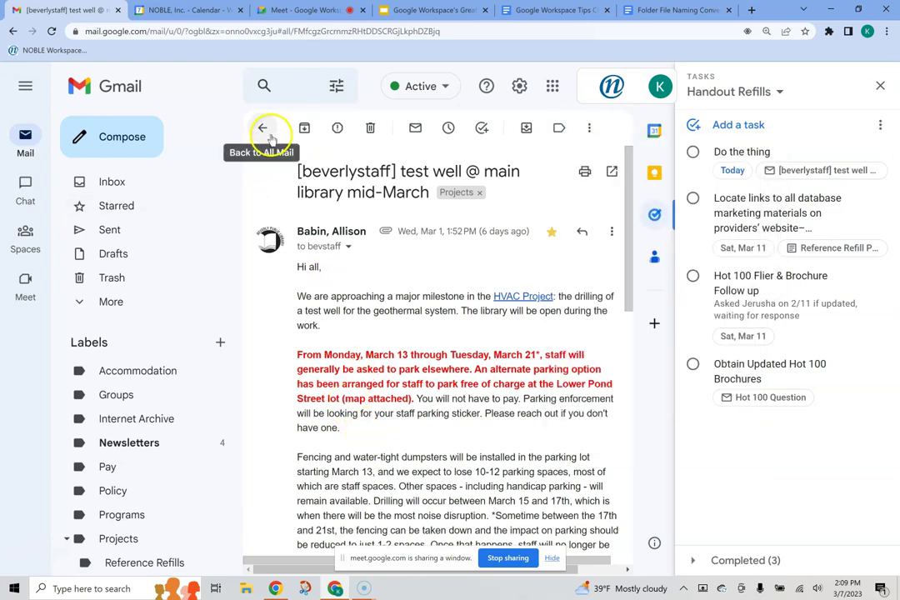
pyautogui.click(263, 131)
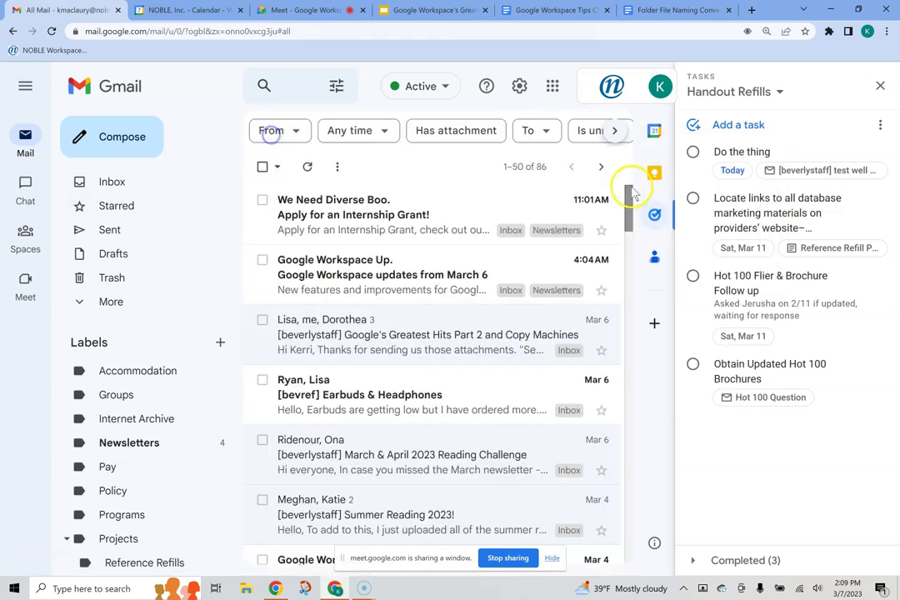
# Step: Complete the 'Do the thing' task, then open the Greatest Hits Part 2 thread's More actions menu
pyautogui.click(694, 153)
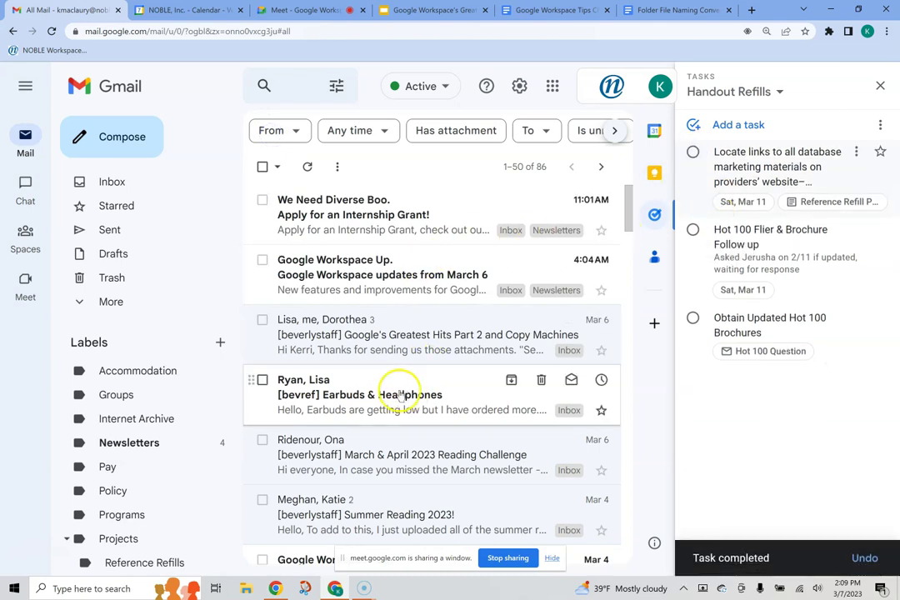
pyautogui.click(108, 184)
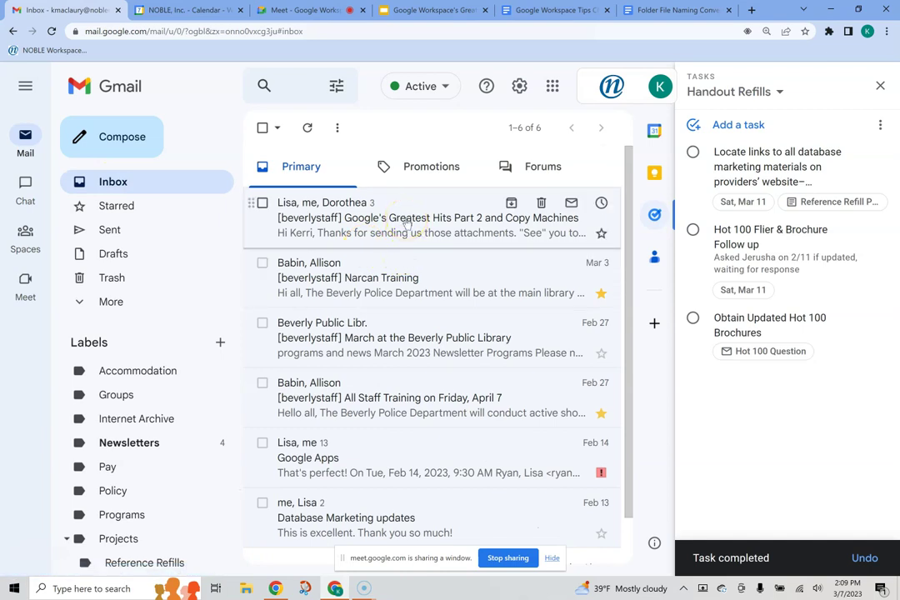
pyautogui.click(406, 224)
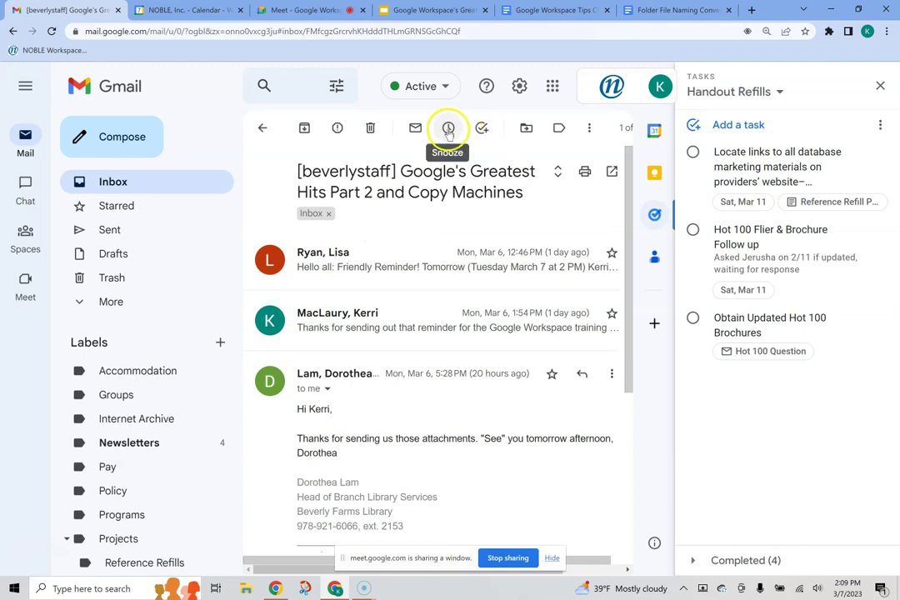
pyautogui.click(590, 130)
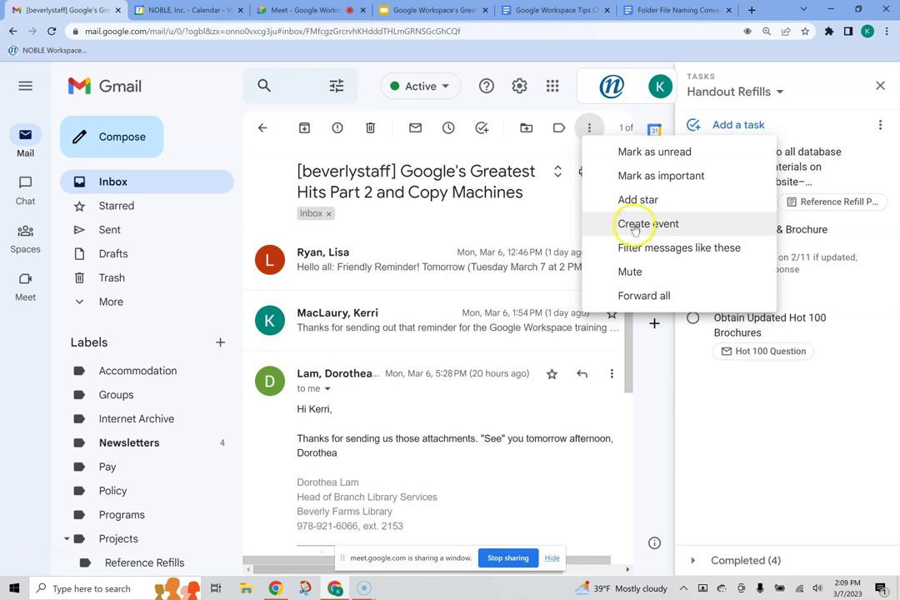
pyautogui.click(446, 224)
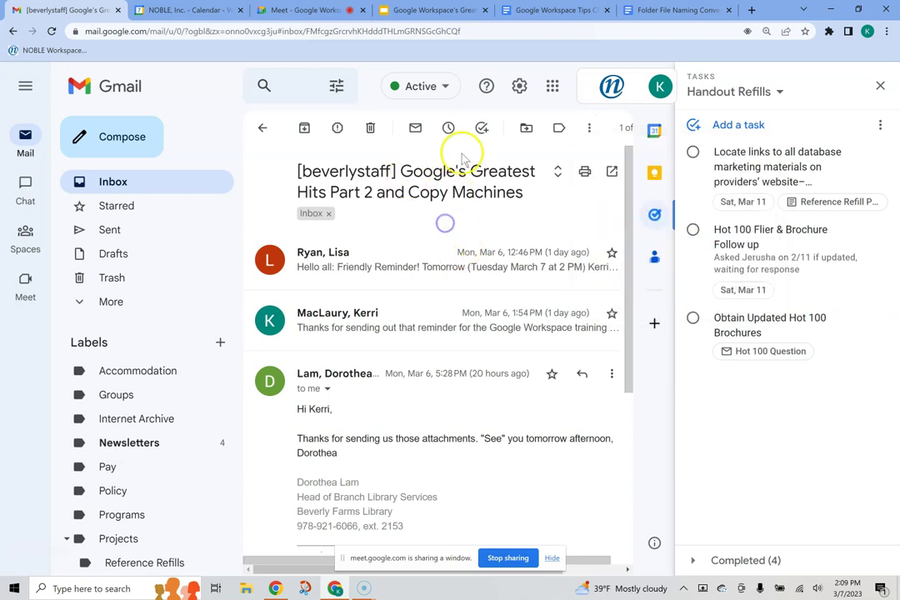
pyautogui.click(590, 130)
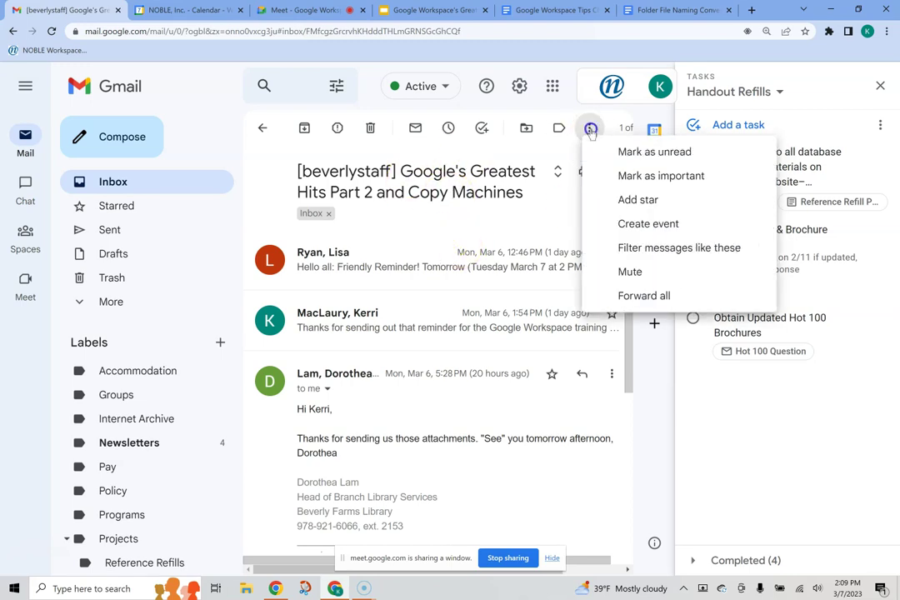
pyautogui.click(642, 225)
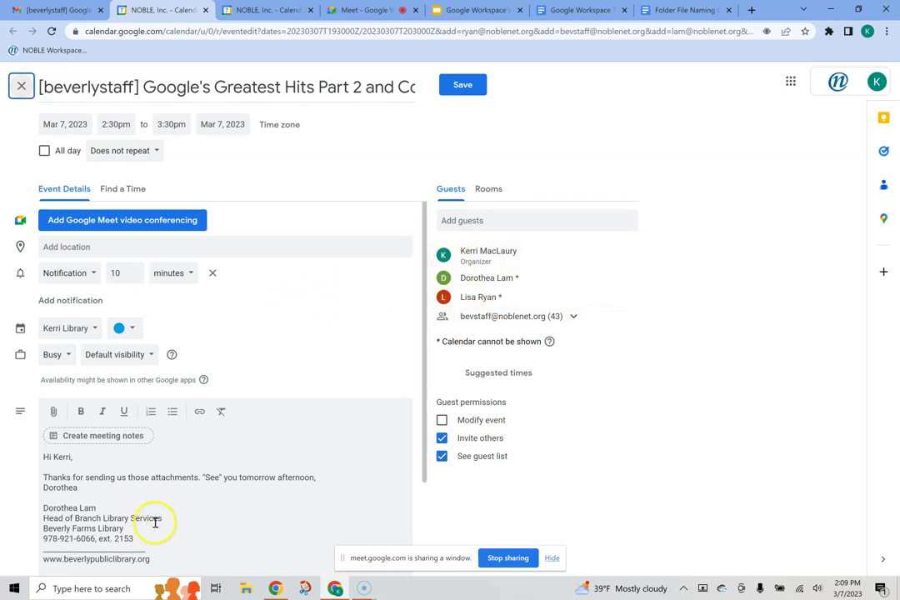
pyautogui.scroll(-2, 151, 508)
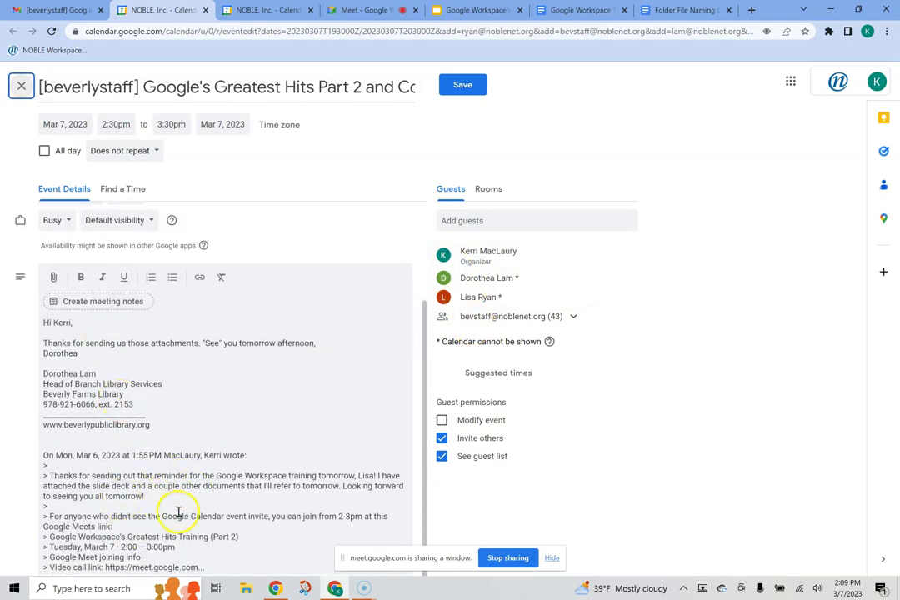
pyautogui.scroll(2, 179, 512)
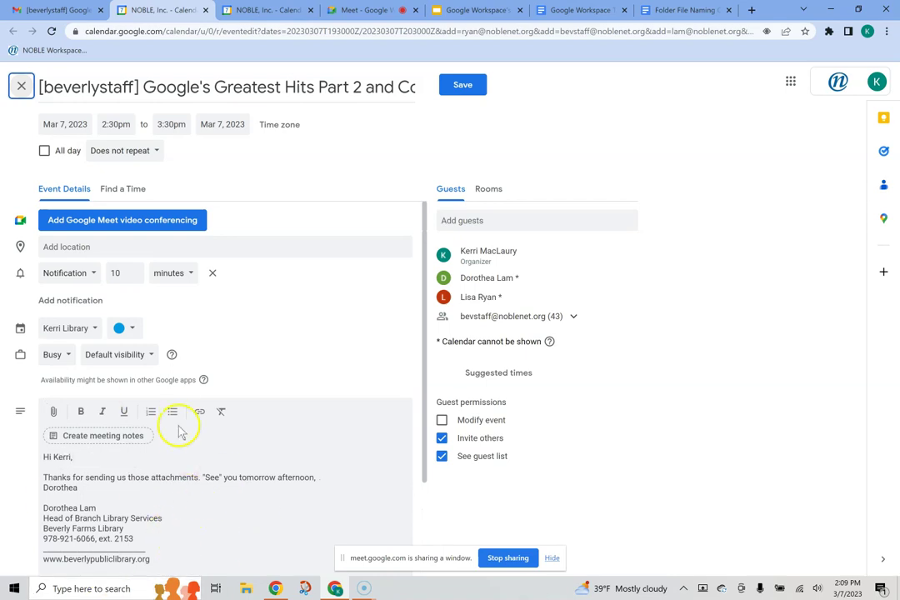
pyautogui.click(21, 86)
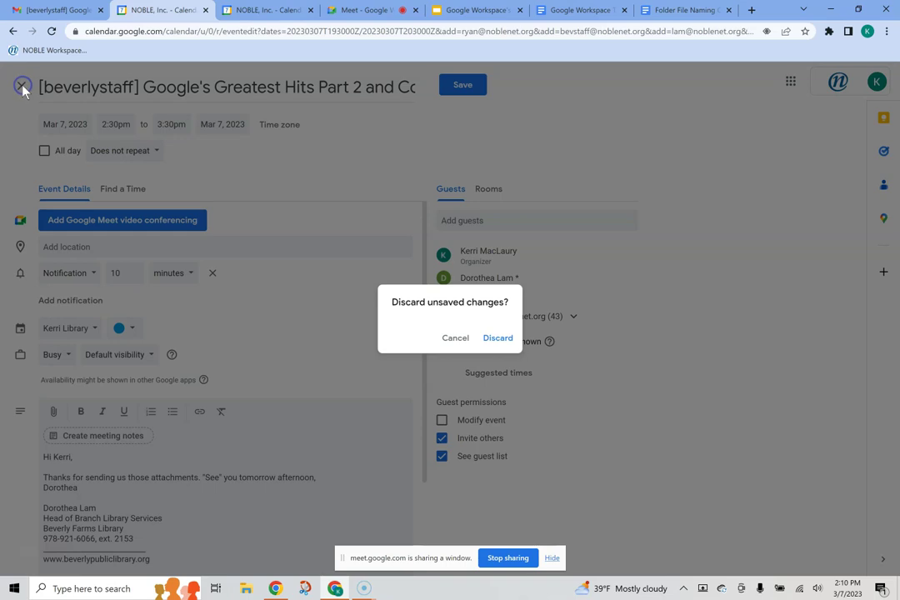
pyautogui.click(508, 338)
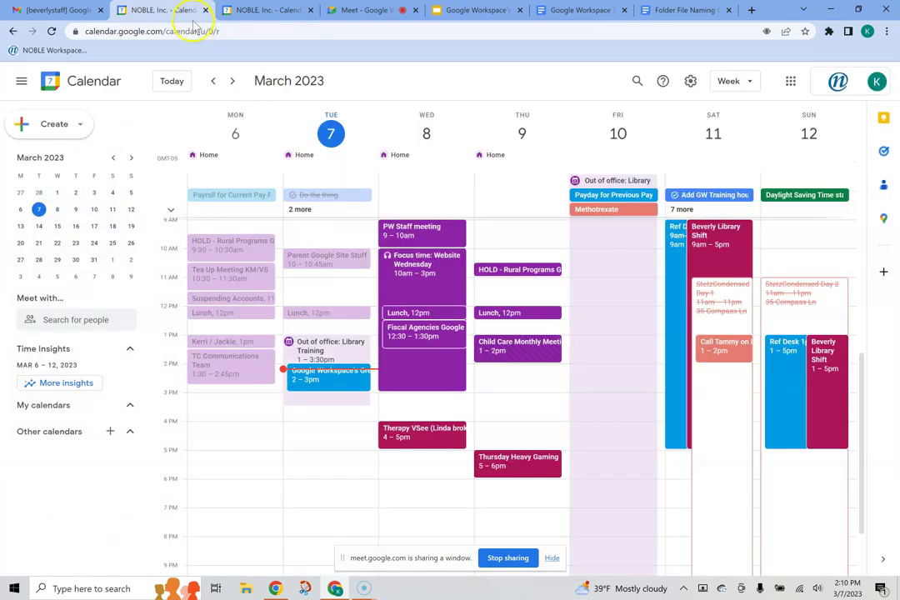
pyautogui.click(205, 10)
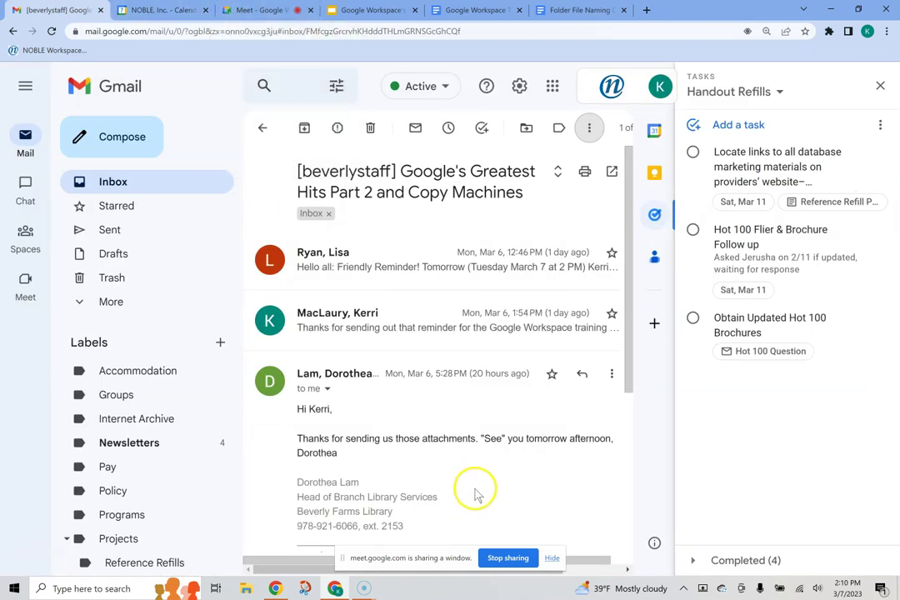
# Step: Close the tasks side panel, briefly visit the Meet call, and go back to the inbox list
pyautogui.click(882, 88)
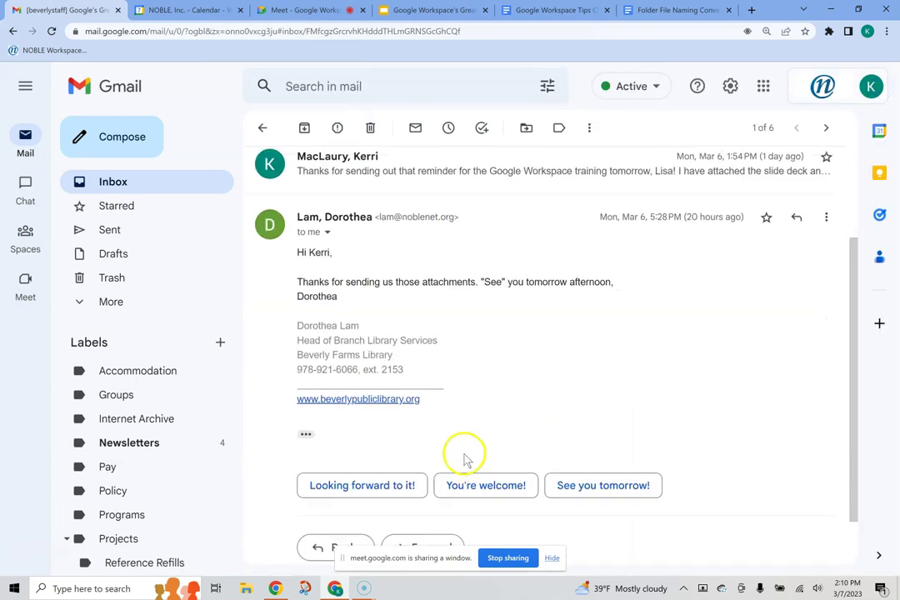
pyautogui.scroll(3, 460, 463)
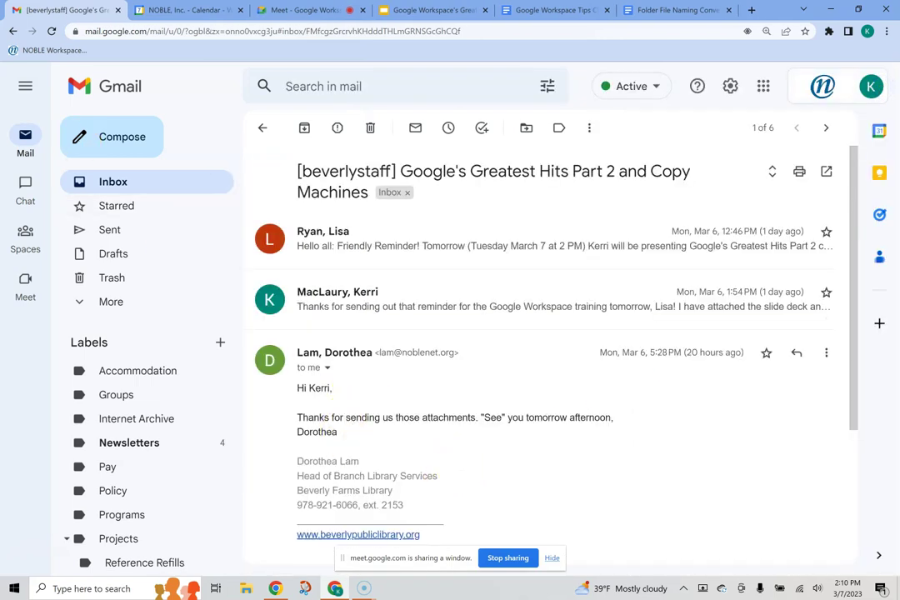
pyautogui.click(302, 11)
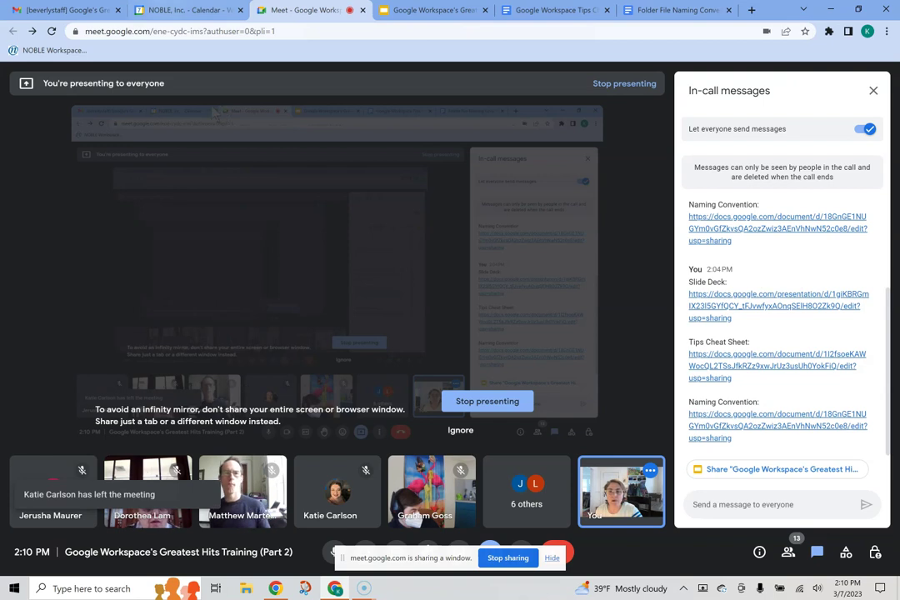
pyautogui.click(67, 10)
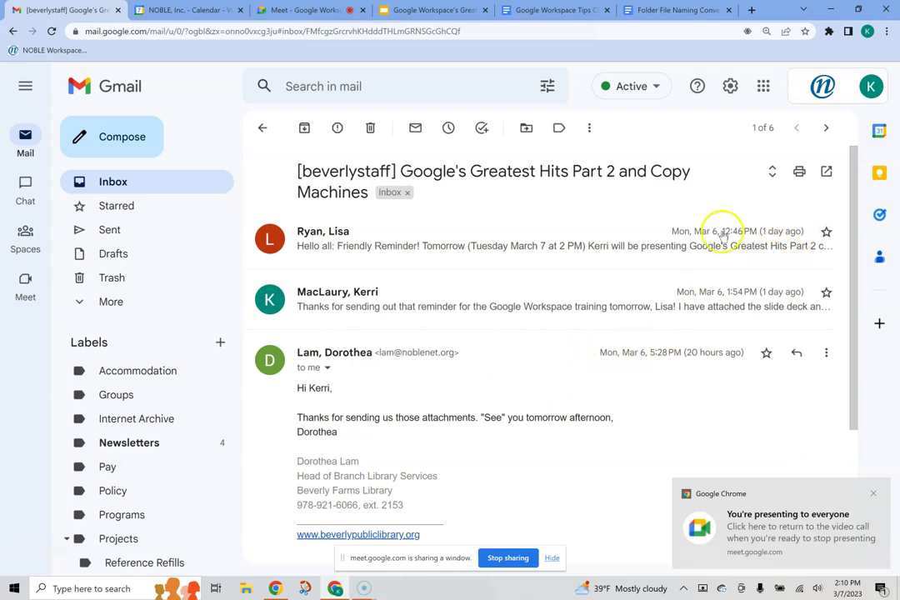
pyautogui.click(104, 180)
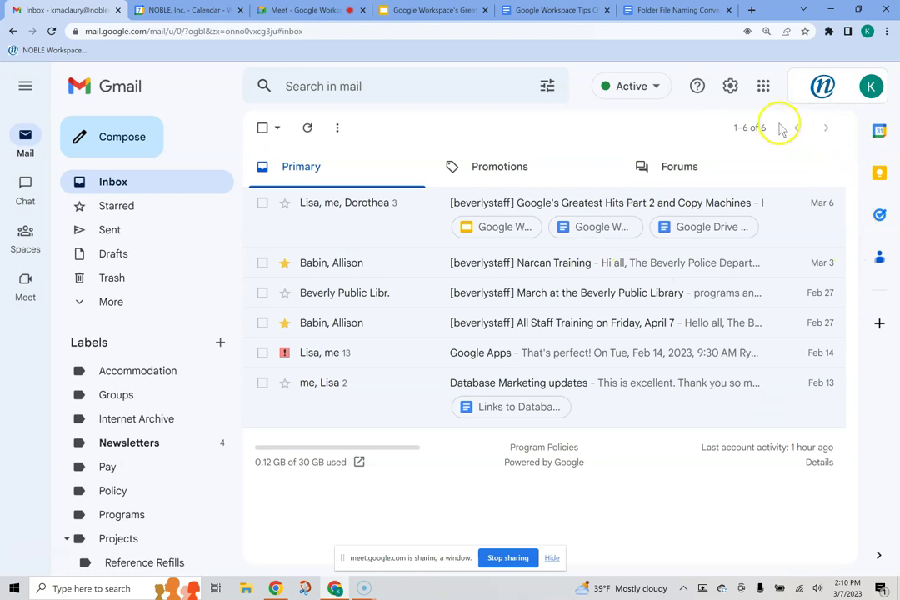
pyautogui.click(730, 87)
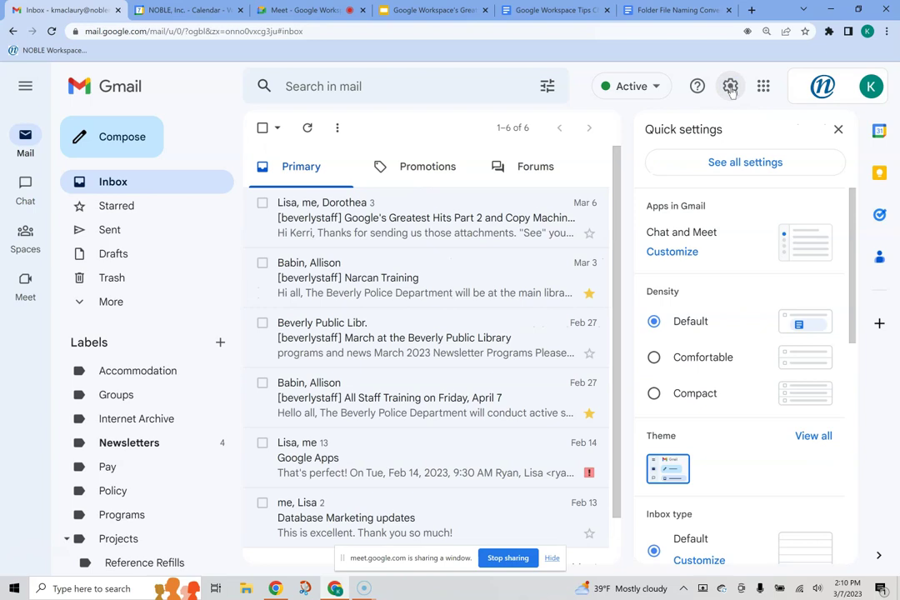
pyautogui.click(751, 165)
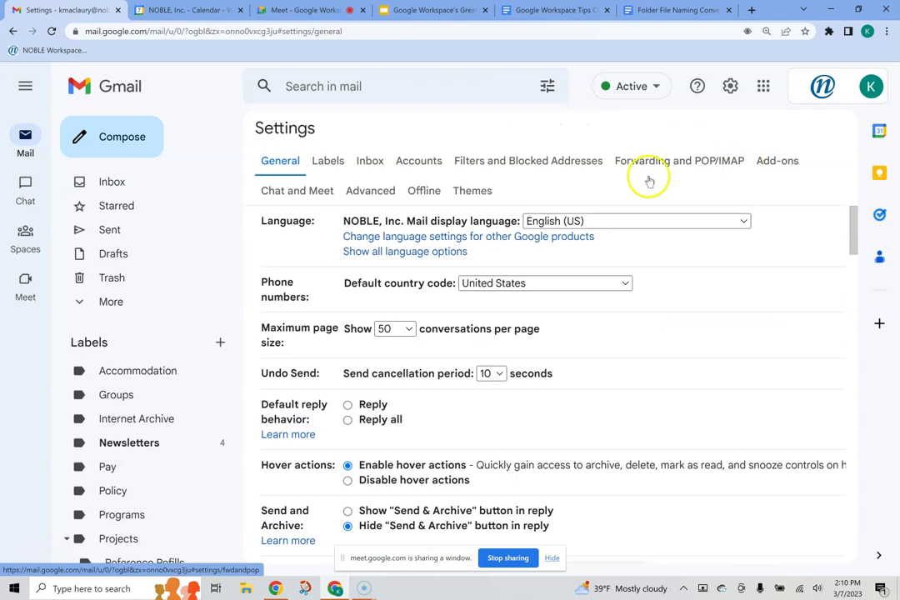
pyautogui.click(131, 184)
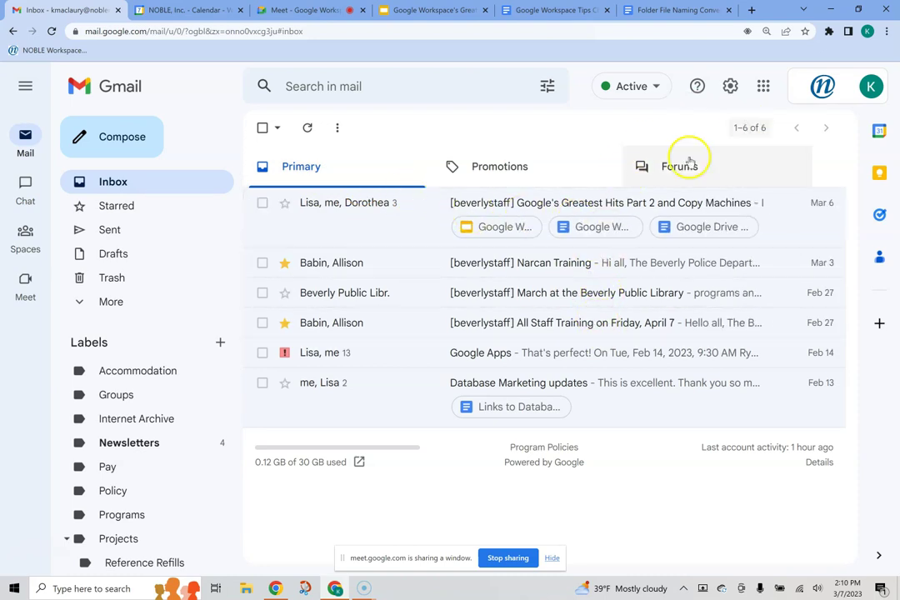
pyautogui.click(502, 171)
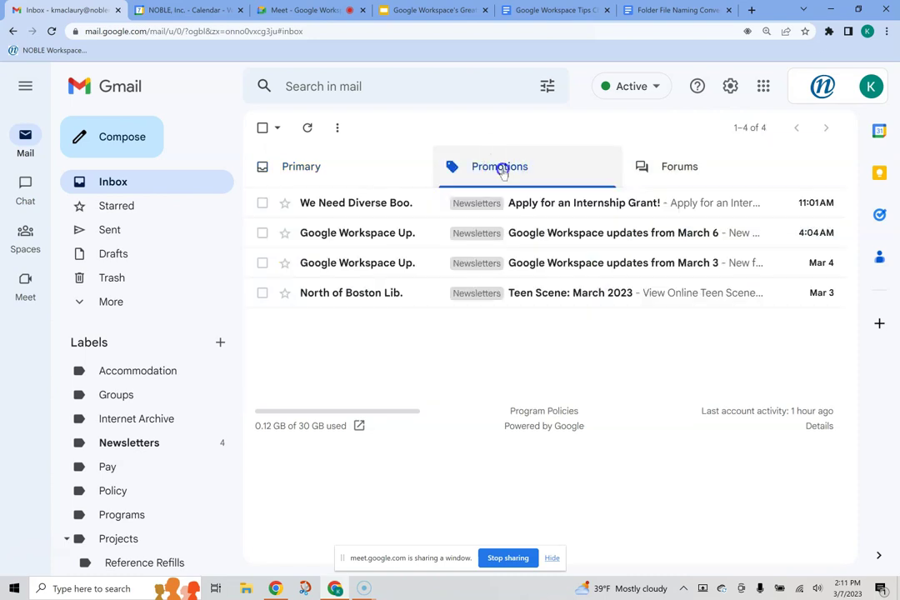
pyautogui.click(664, 172)
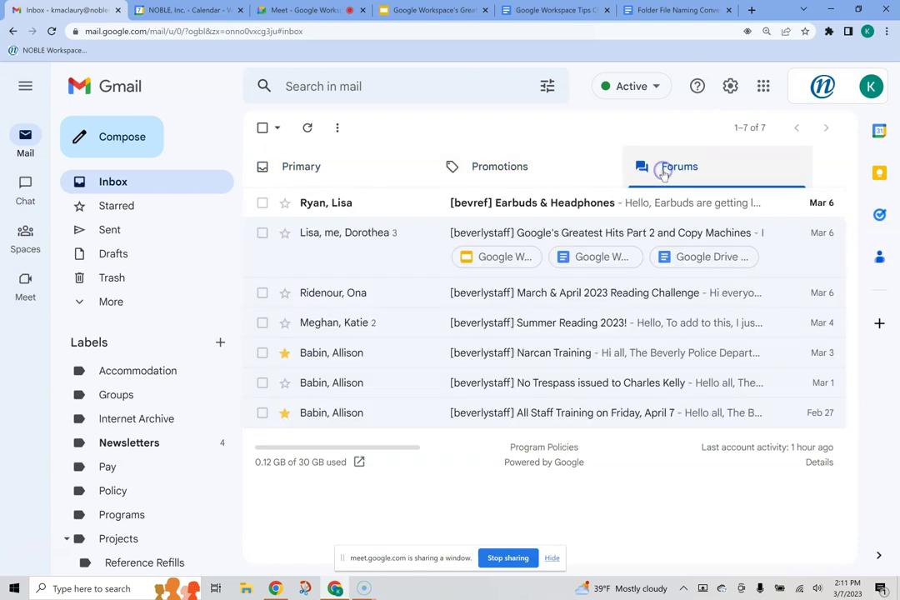
pyautogui.click(315, 173)
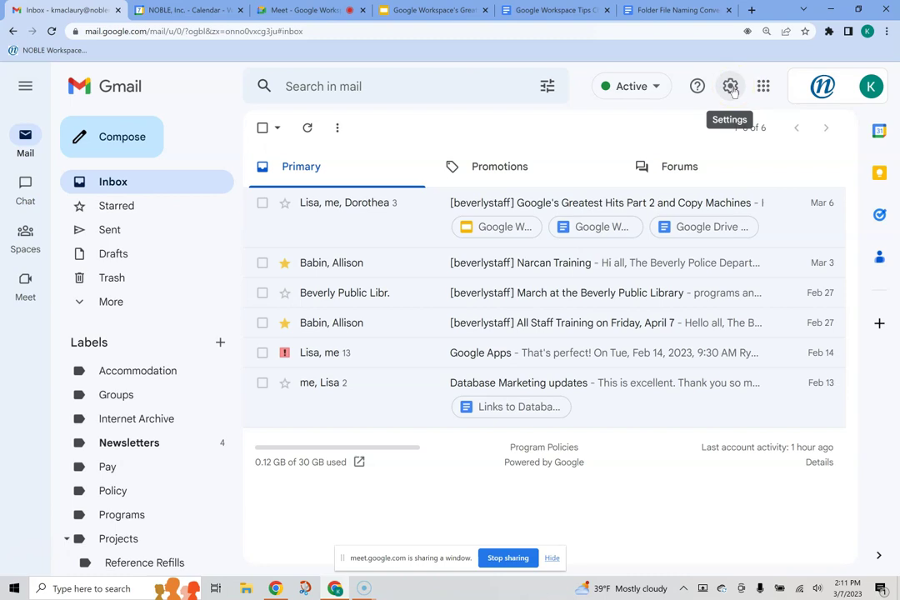
pyautogui.click(517, 168)
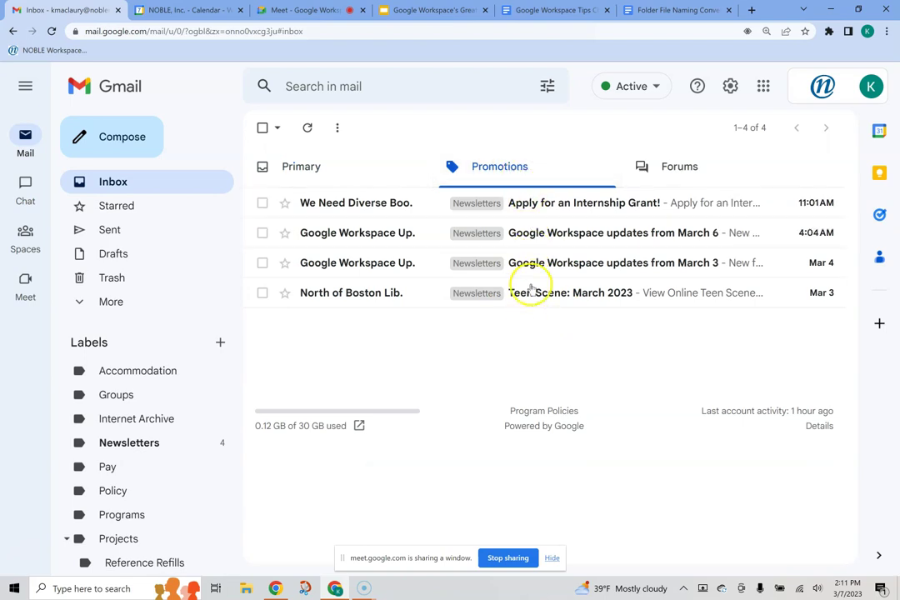
pyautogui.click(324, 168)
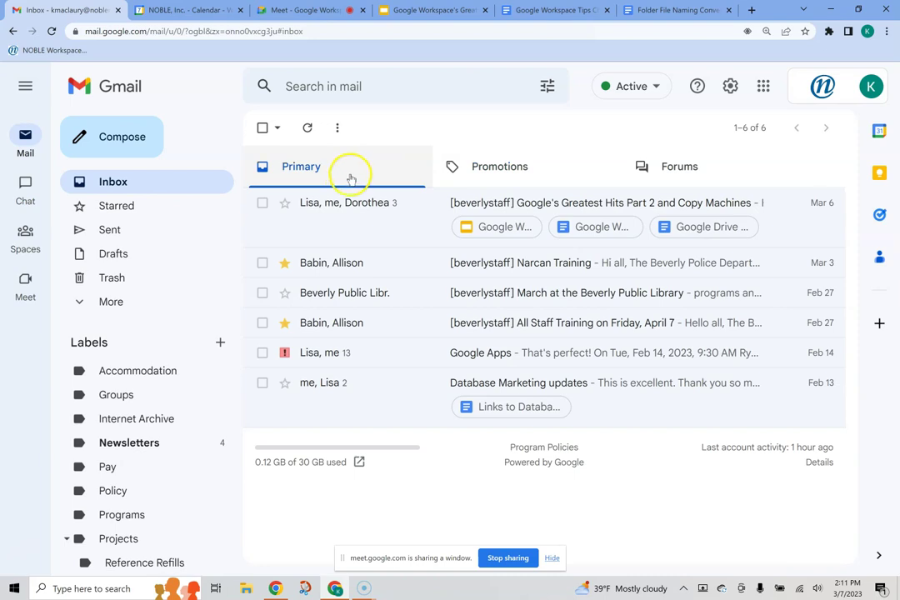
pyautogui.click(731, 87)
# Step: Open the full Gmail settings on the Inbox tab to review its category options
pyautogui.click(749, 167)
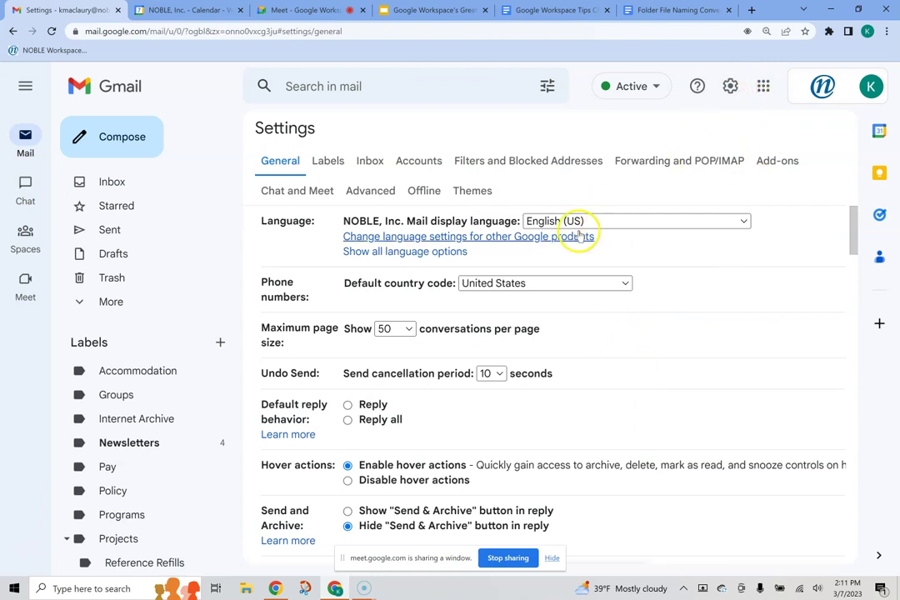
pyautogui.click(368, 160)
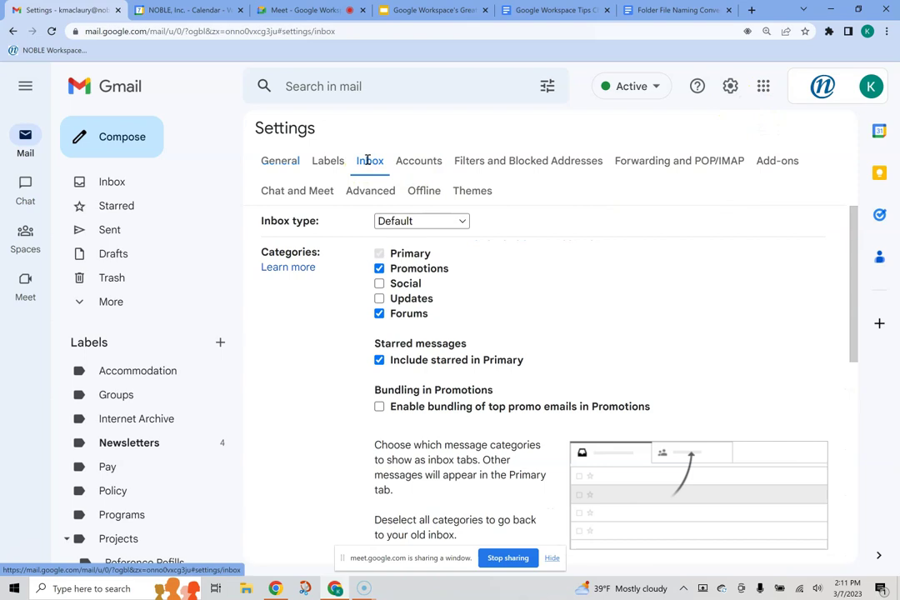
pyautogui.moveTo(402, 265)
pyautogui.scroll(-1, 450, 279)
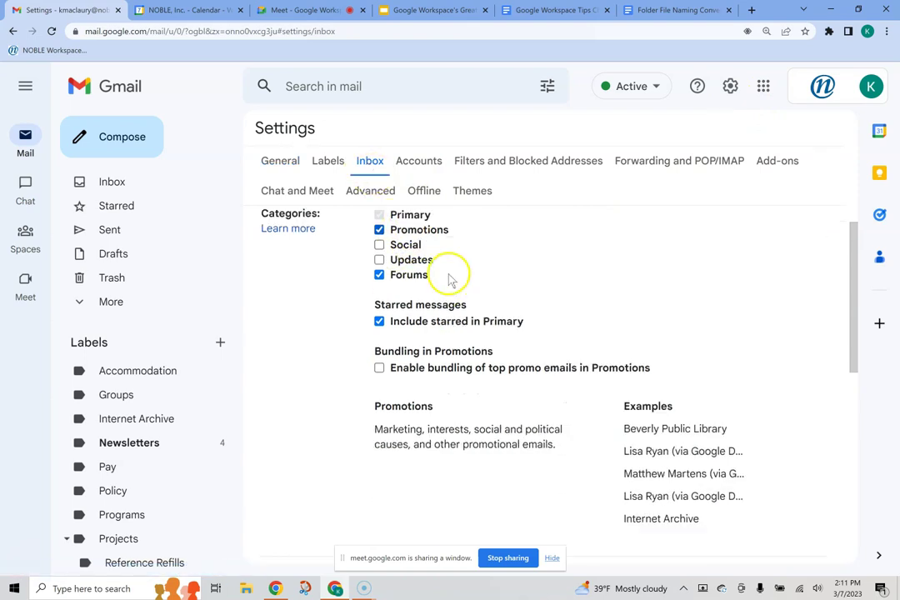
pyautogui.scroll(1, 428, 288)
# Step: Toggle the Social inbox category, then show the Labels settings page
pyautogui.moveTo(379, 283)
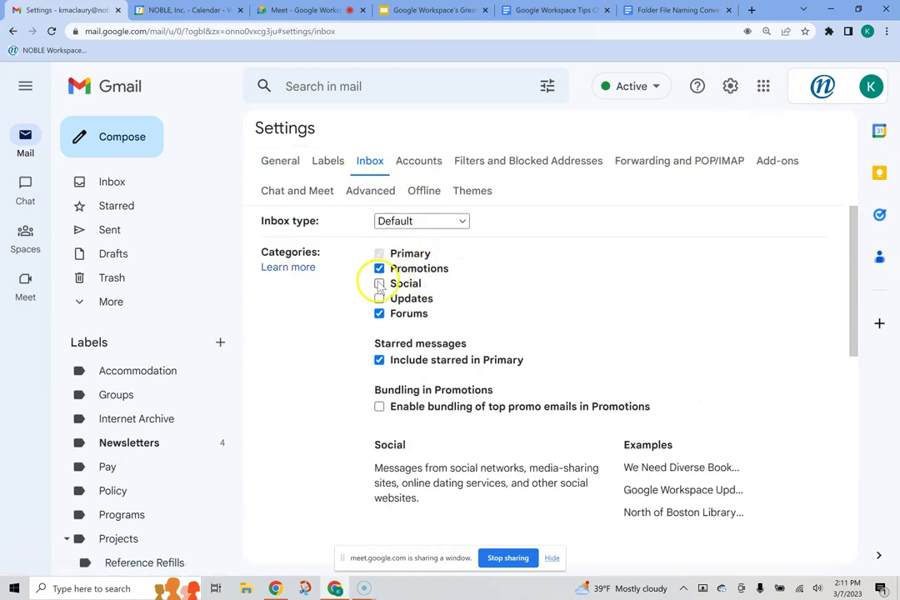
pyautogui.moveTo(379, 308)
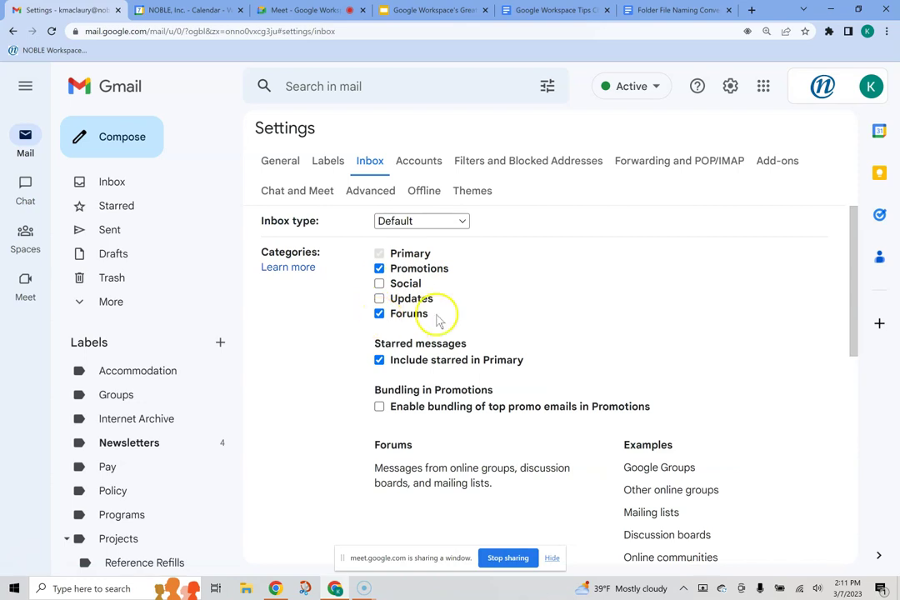
pyautogui.moveTo(443, 290)
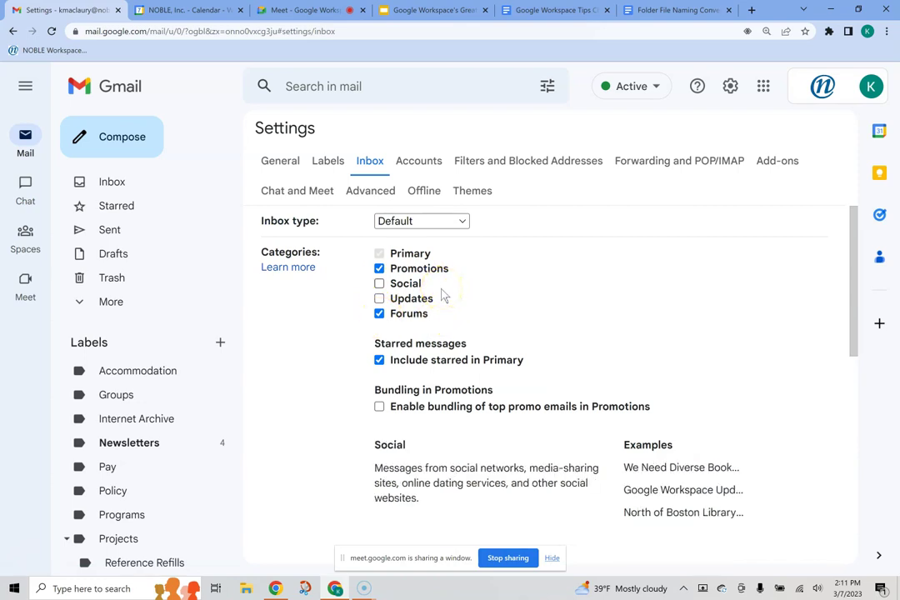
pyautogui.click(379, 284)
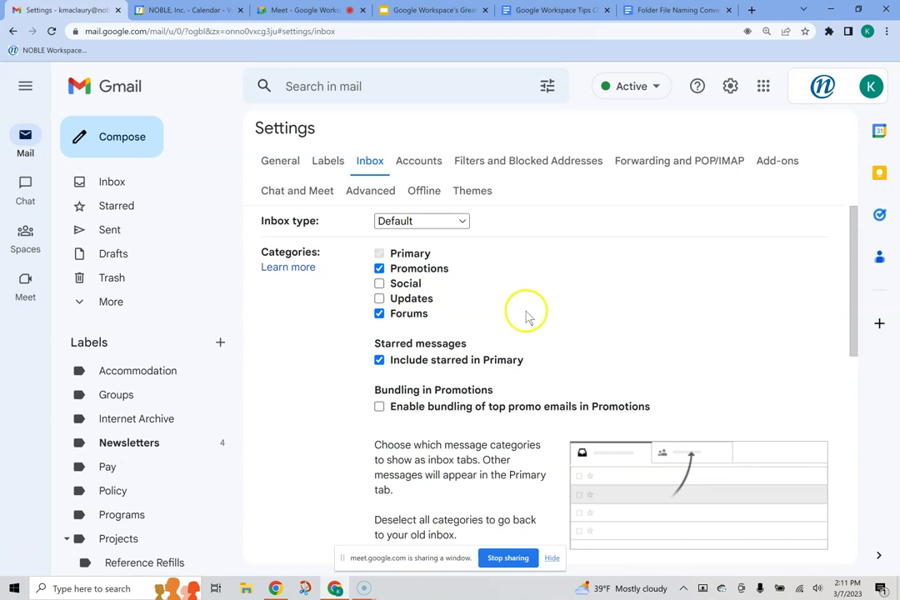
pyautogui.scroll(-1, 527, 318)
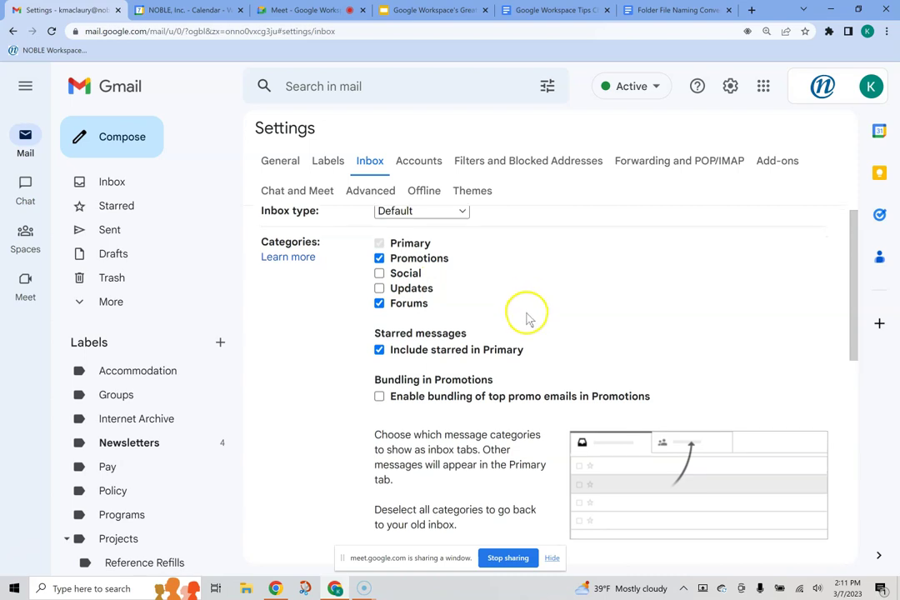
pyautogui.scroll(1, 527, 318)
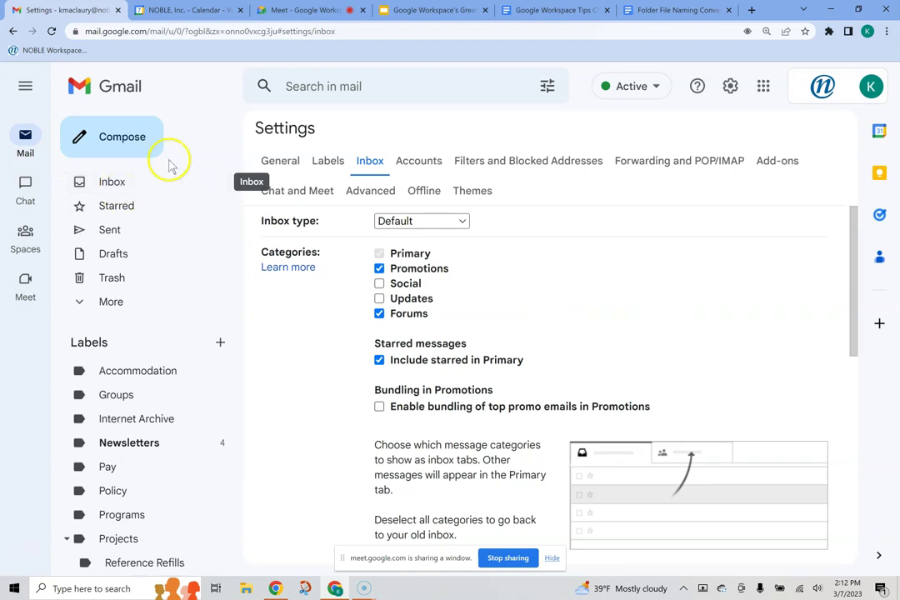
pyautogui.click(327, 161)
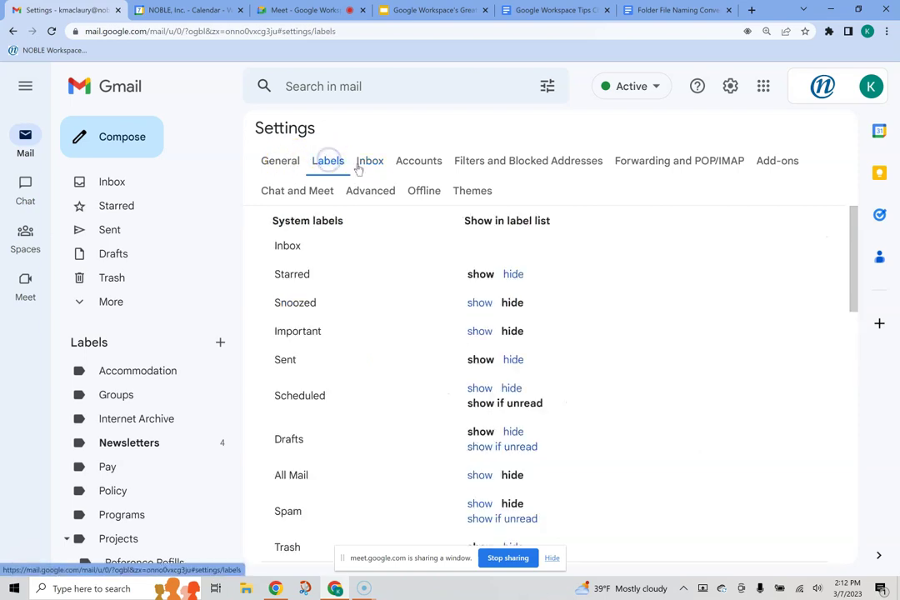
# Step: Review the General tab's Stars and shortcuts, dragging the purple question-mark star toward In use
pyautogui.click(277, 160)
pyautogui.scroll(-2, 397, 338)
pyautogui.scroll(-10, 398, 337)
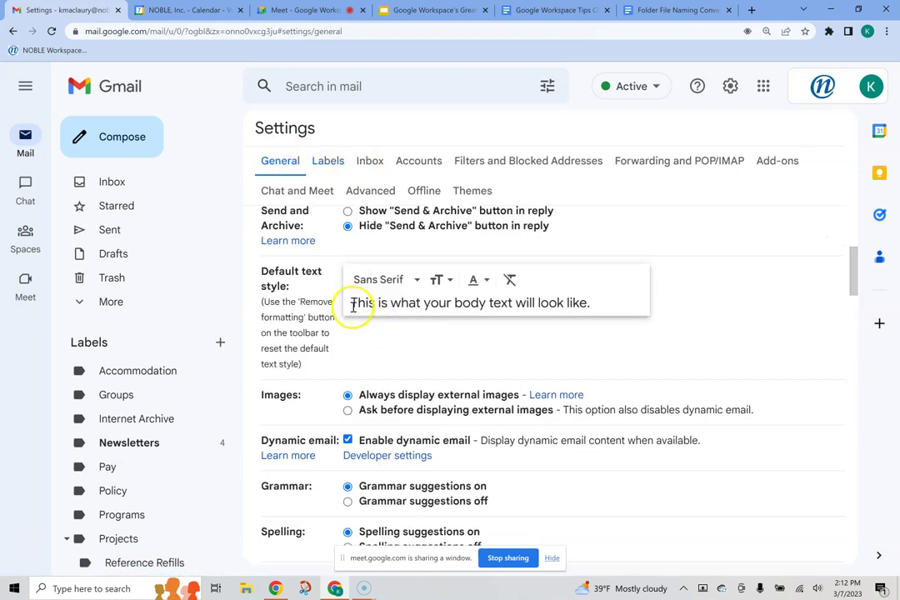
pyautogui.scroll(-10, 350, 310)
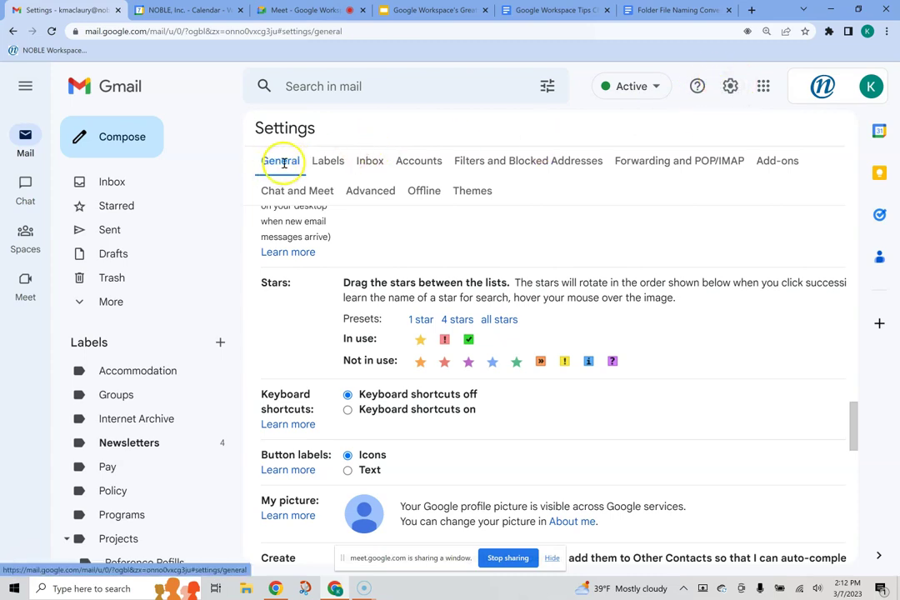
pyautogui.click(379, 164)
pyautogui.click(287, 161)
pyautogui.scroll(-12, 350, 334)
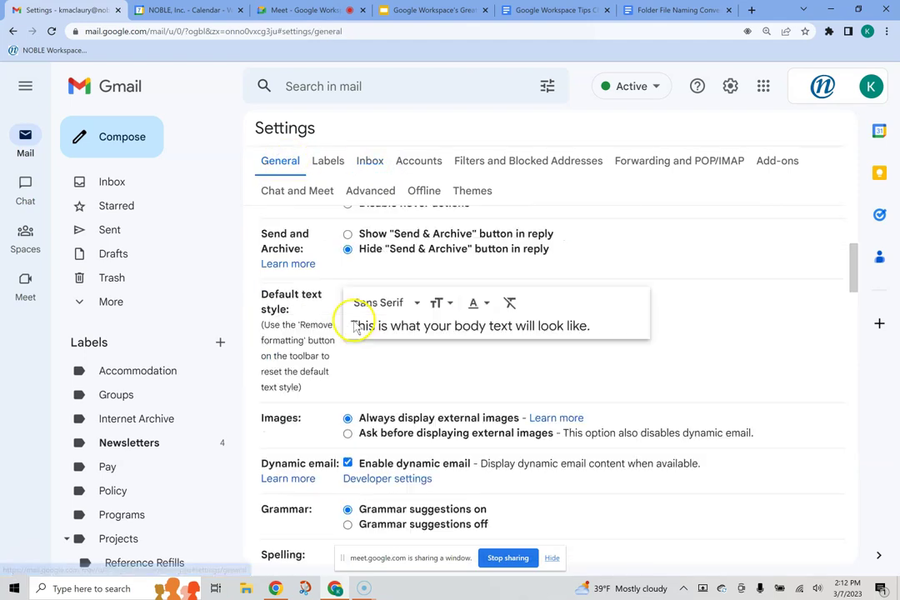
pyautogui.scroll(-8, 341, 348)
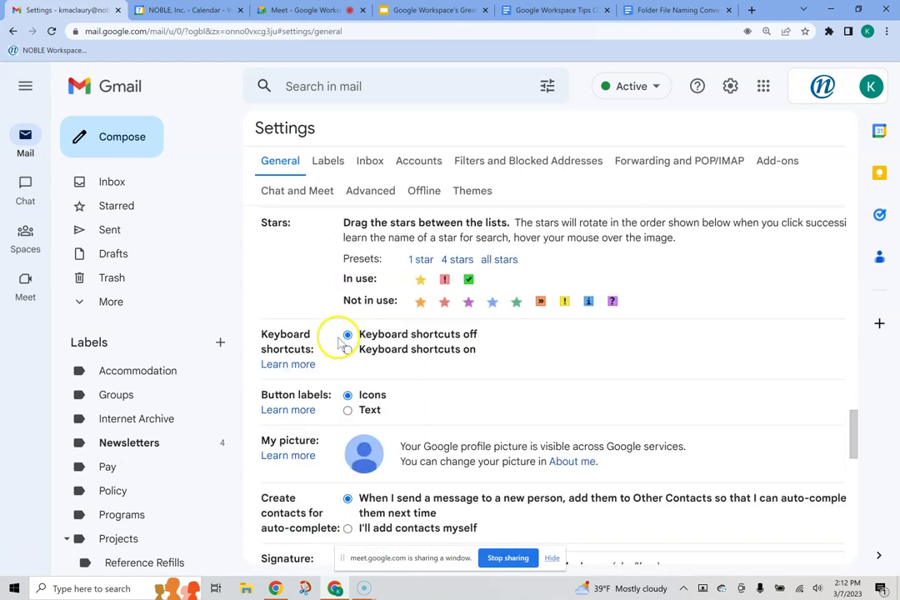
pyautogui.scroll(1, 400, 354)
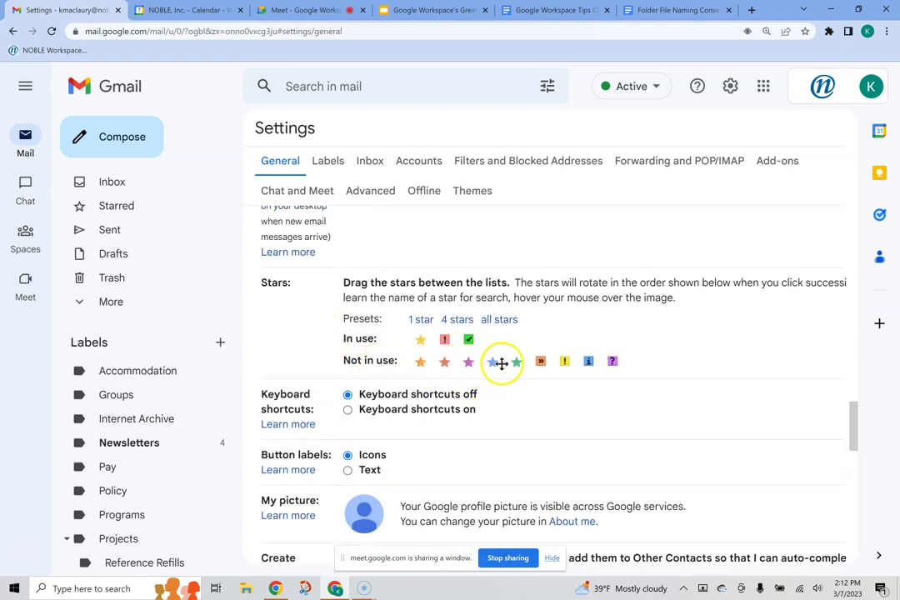
pyautogui.moveTo(614, 360); pyautogui.dragTo(421, 340)
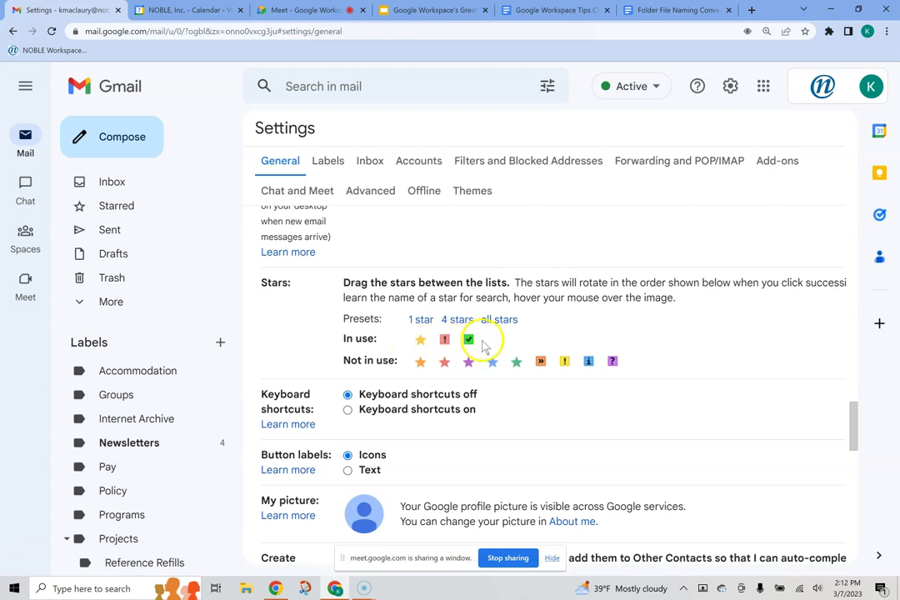
pyautogui.click(113, 188)
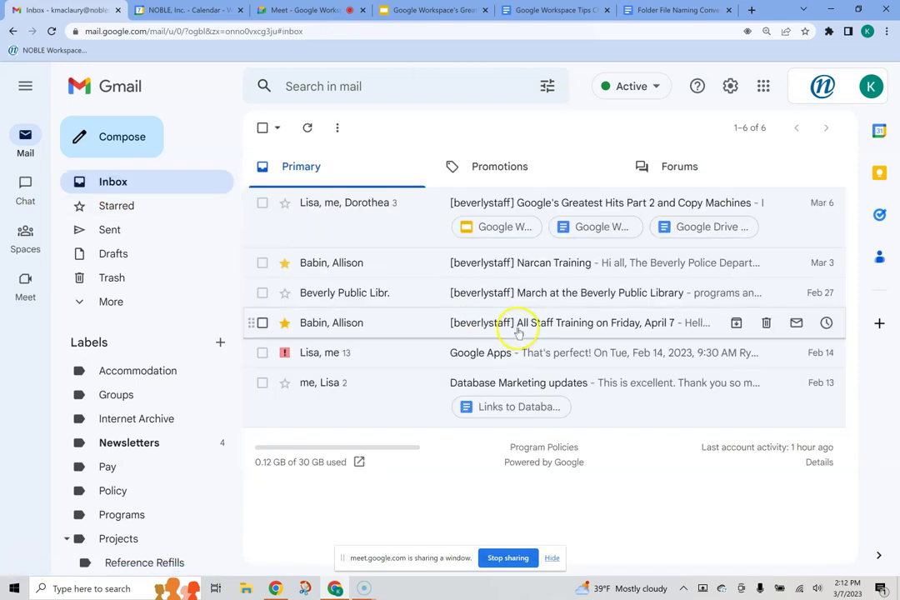
pyautogui.click(284, 205)
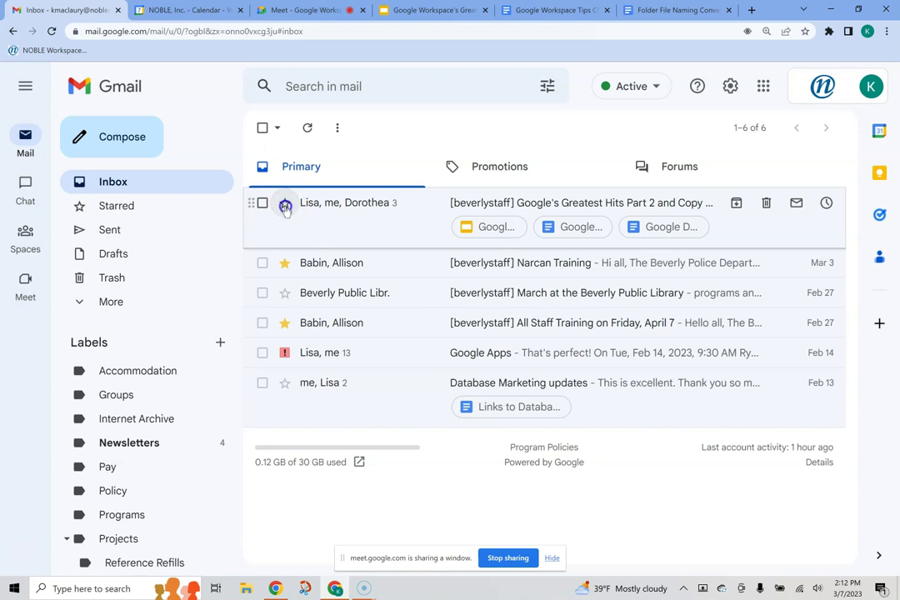
pyautogui.click(285, 205)
pyautogui.click(284, 207)
pyautogui.click(285, 206)
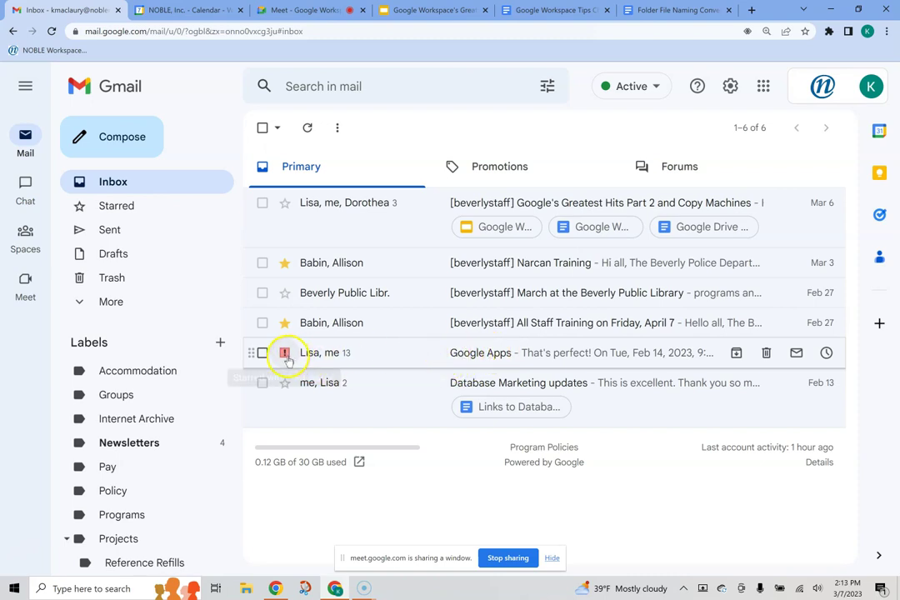
pyautogui.click(285, 202)
pyautogui.click(286, 205)
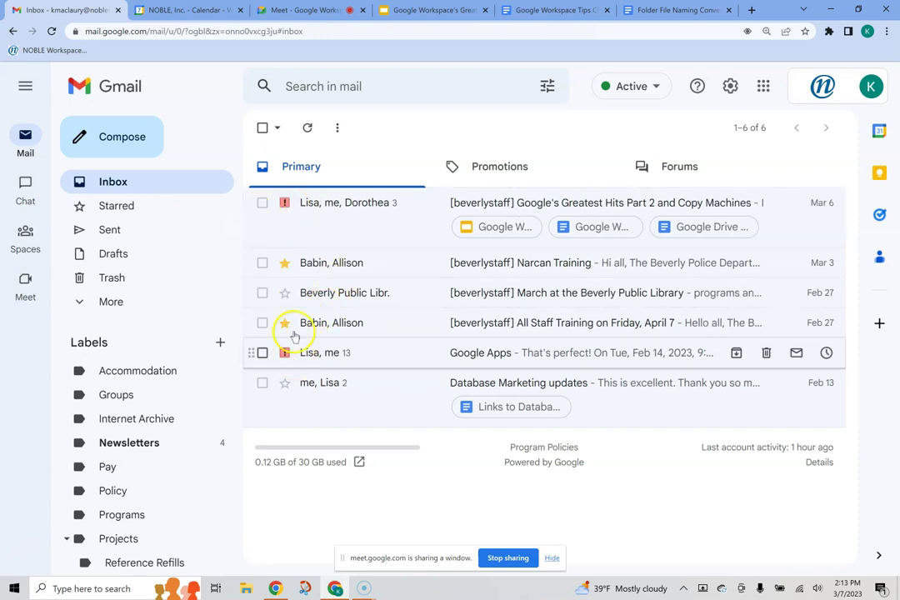
pyautogui.click(285, 205)
pyautogui.click(285, 205)
pyautogui.click(285, 205)
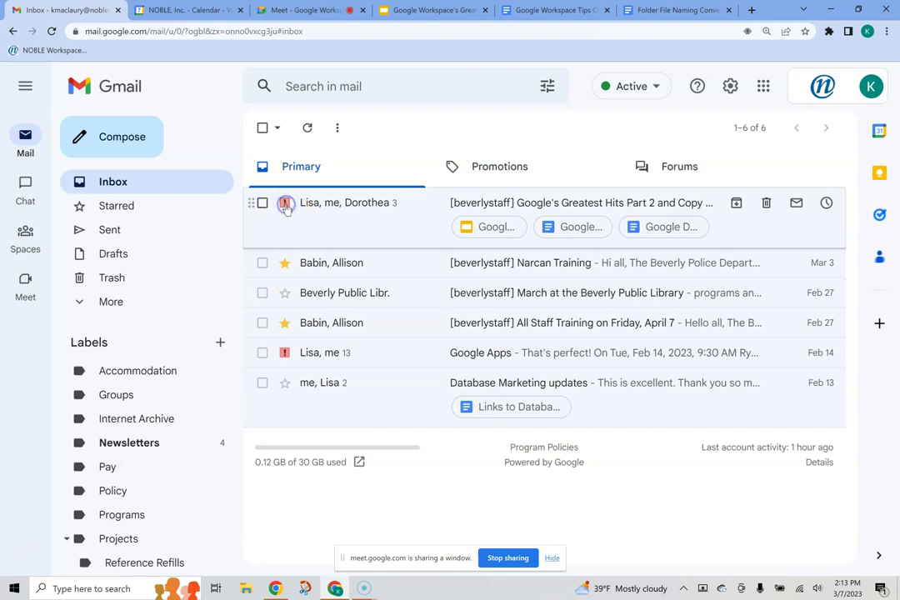
pyautogui.click(287, 208)
pyautogui.click(286, 207)
pyautogui.click(287, 208)
pyautogui.click(287, 208)
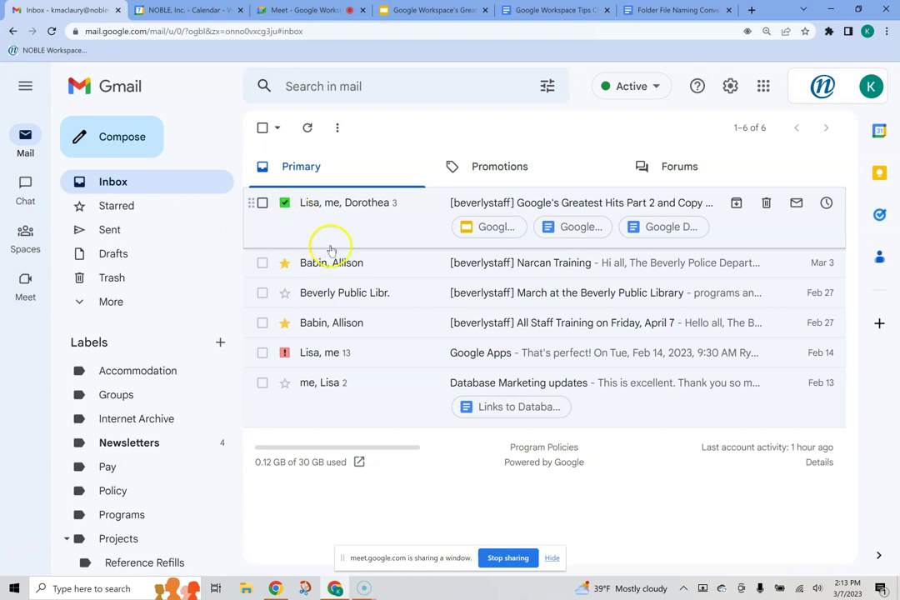
pyautogui.click(286, 205)
pyautogui.click(286, 205)
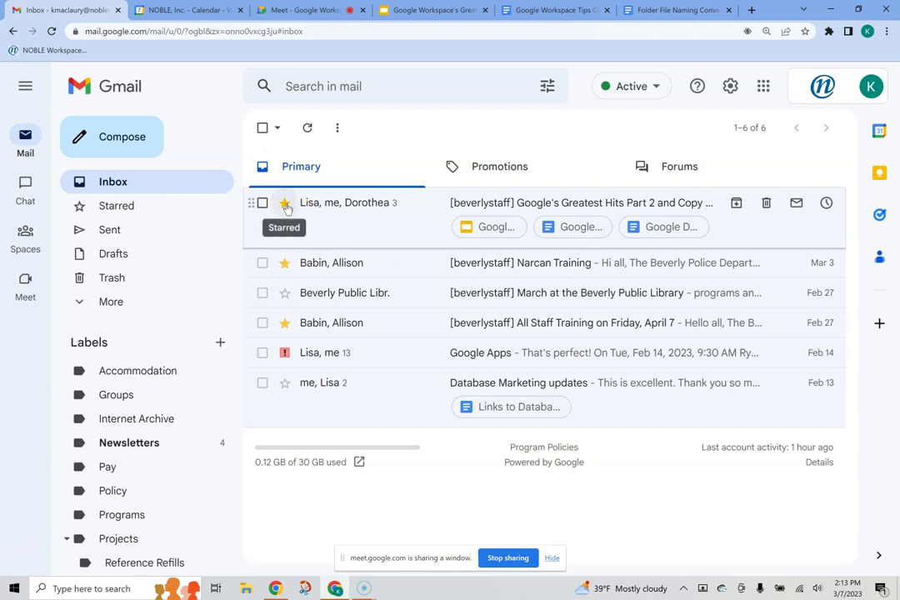
pyautogui.click(286, 204)
pyautogui.click(286, 204)
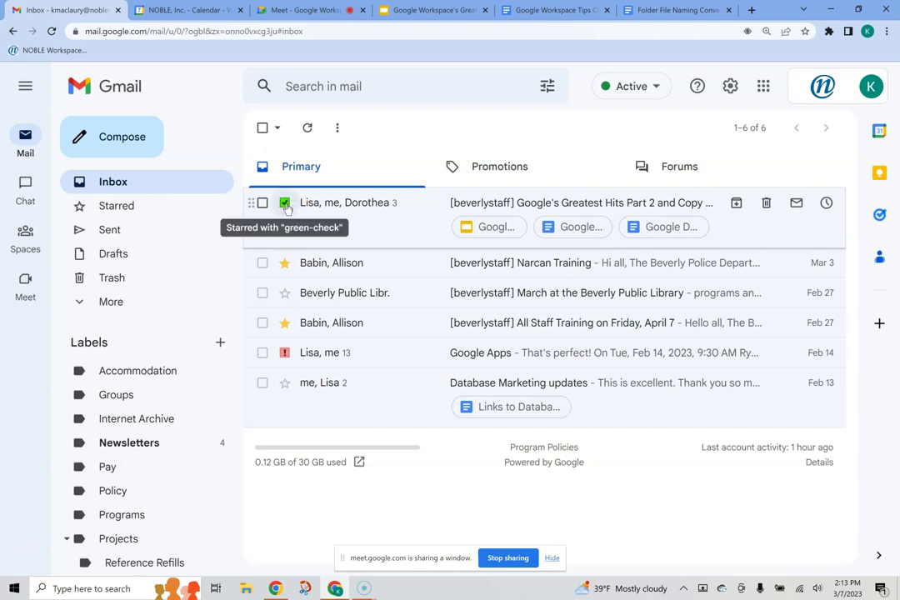
pyautogui.click(284, 204)
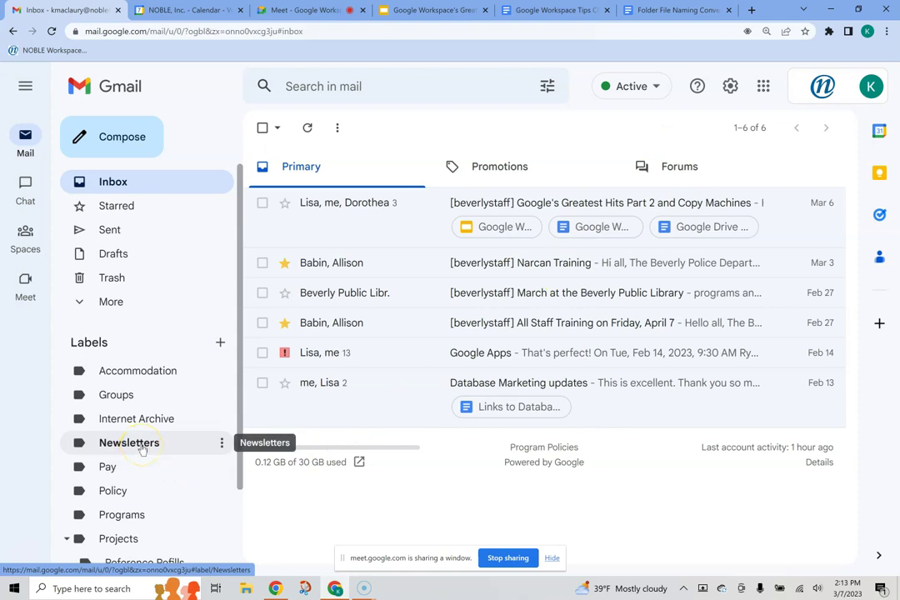
# Step: Open the 'Apply for an Internship Grant!' email under Newsletters and check its recipient details
pyautogui.click(142, 446)
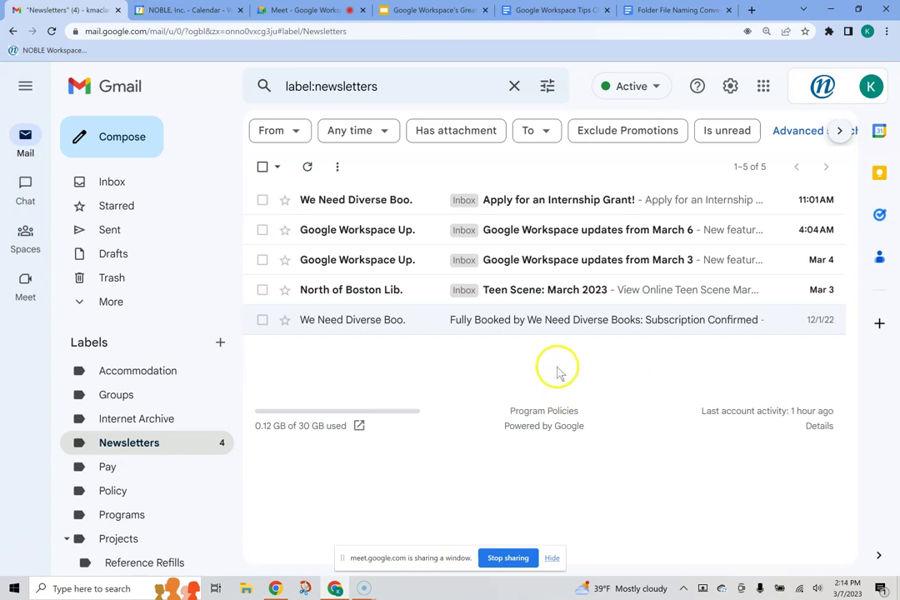
pyautogui.click(537, 200)
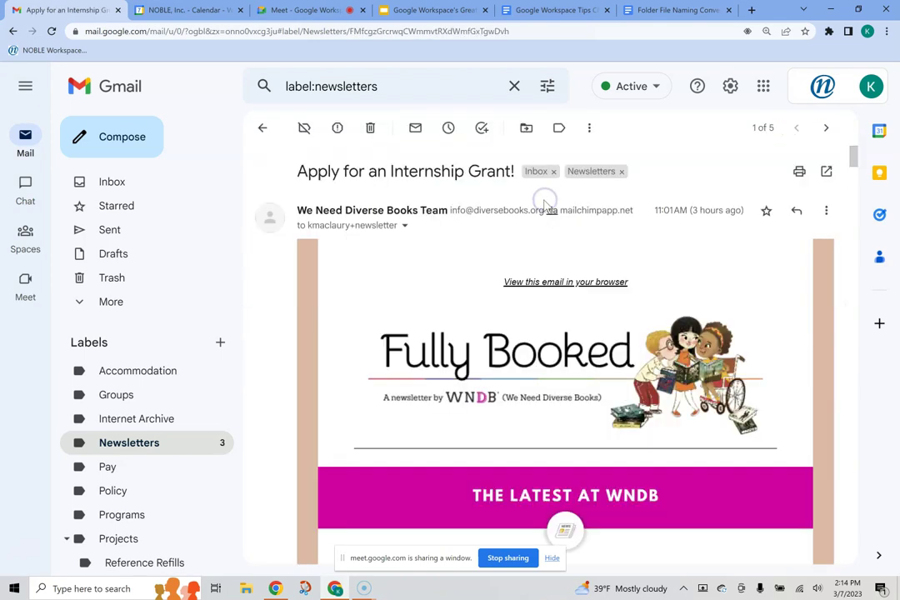
pyautogui.click(406, 226)
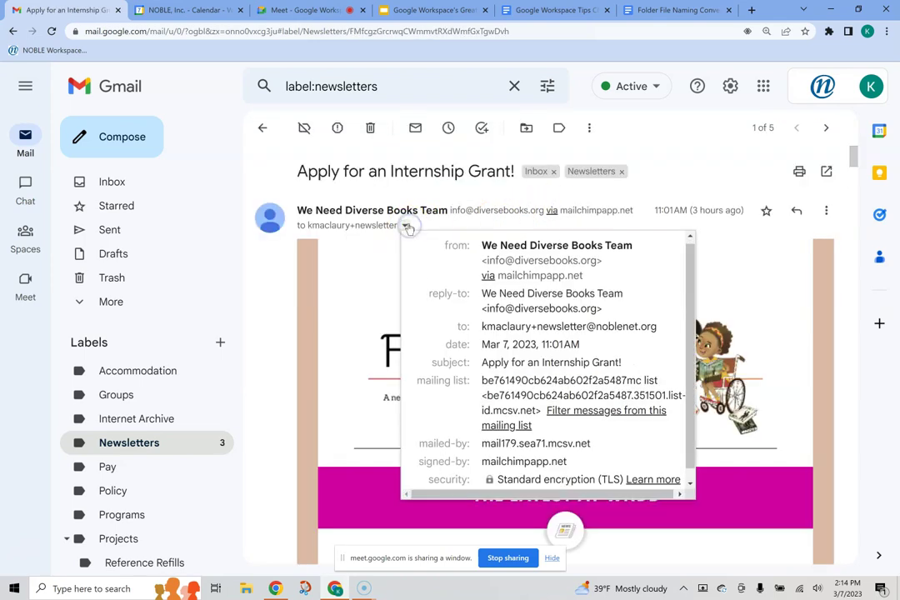
pyautogui.click(414, 225)
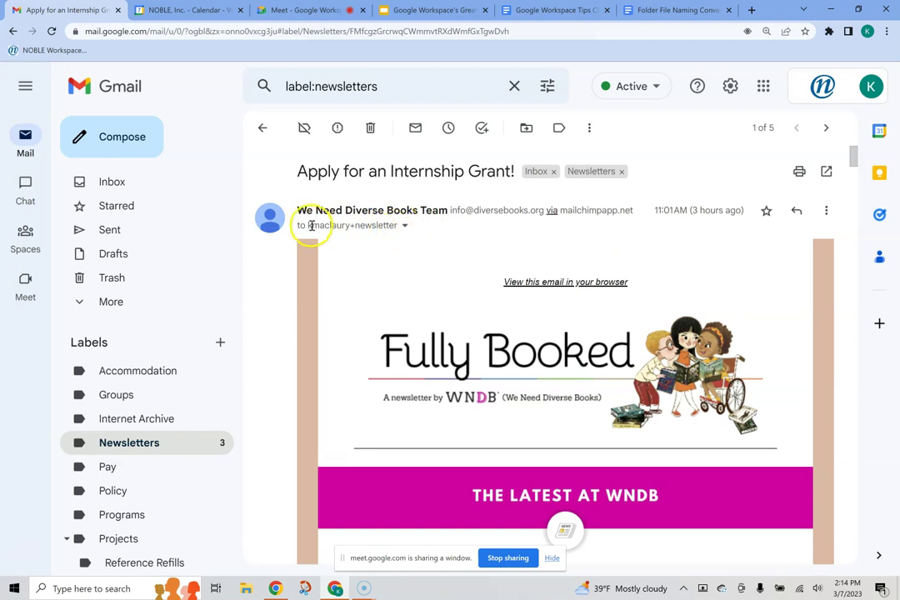
# Step: Select the recipient address in the To line, then return to the Newsletters message list
pyautogui.moveTo(307, 225); pyautogui.dragTo(396, 225)
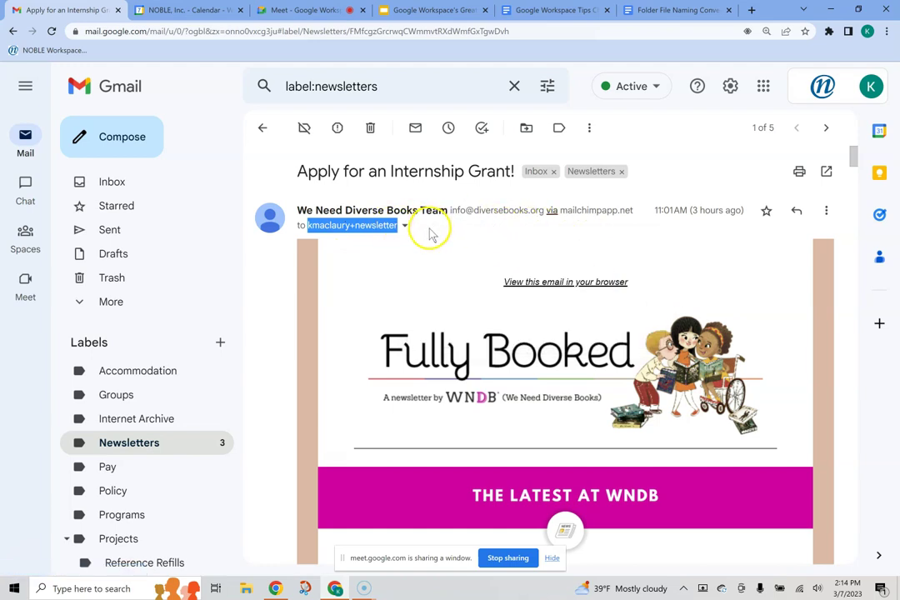
pyautogui.click(430, 233)
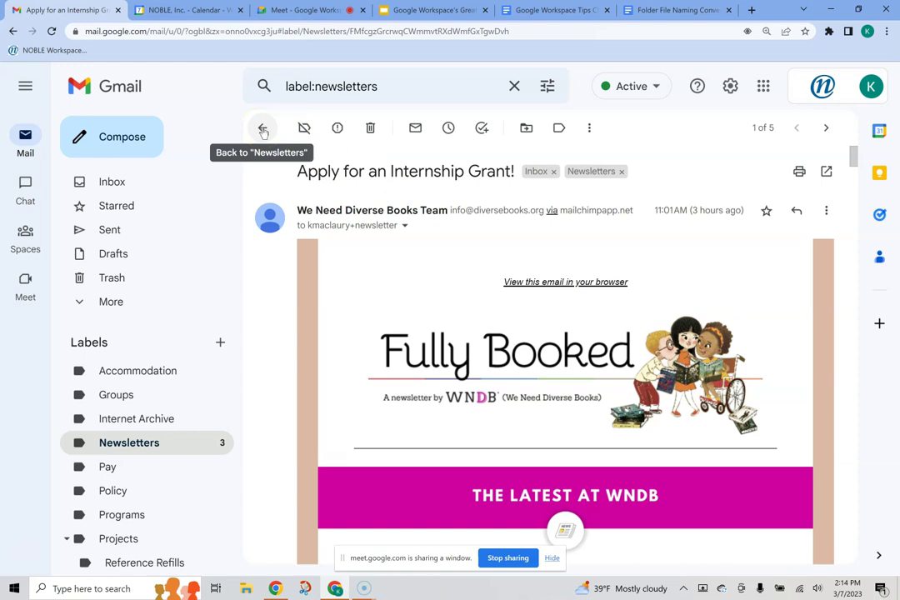
pyautogui.click(262, 129)
# Step: Open Gmail's full settings on the Filters and Blocked Addresses tab
pyautogui.click(731, 87)
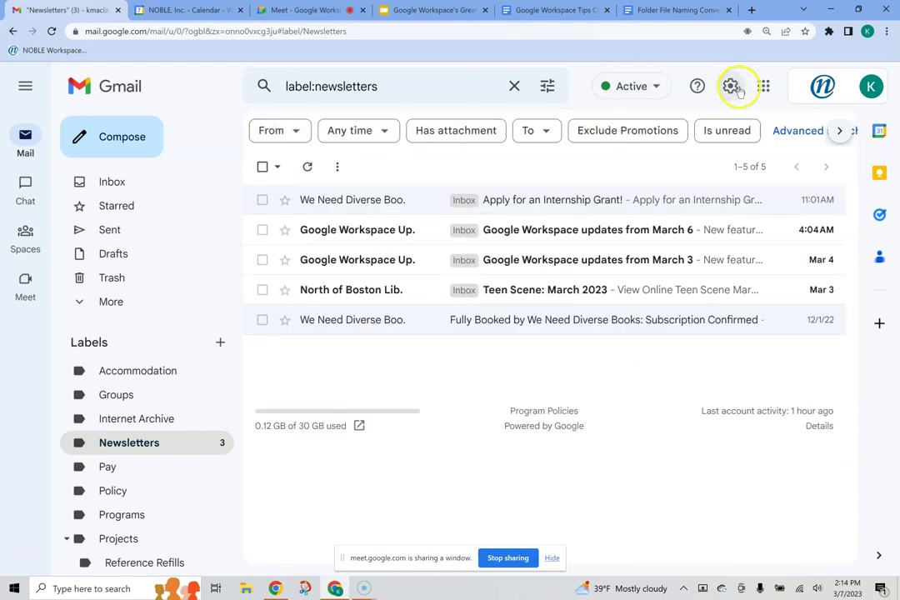
pyautogui.click(731, 86)
pyautogui.click(727, 167)
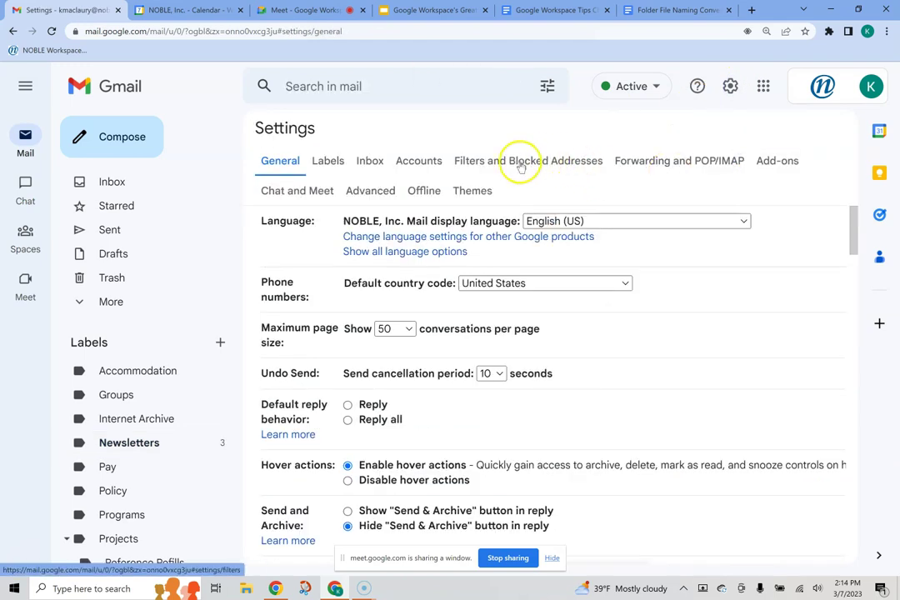
pyautogui.click(520, 164)
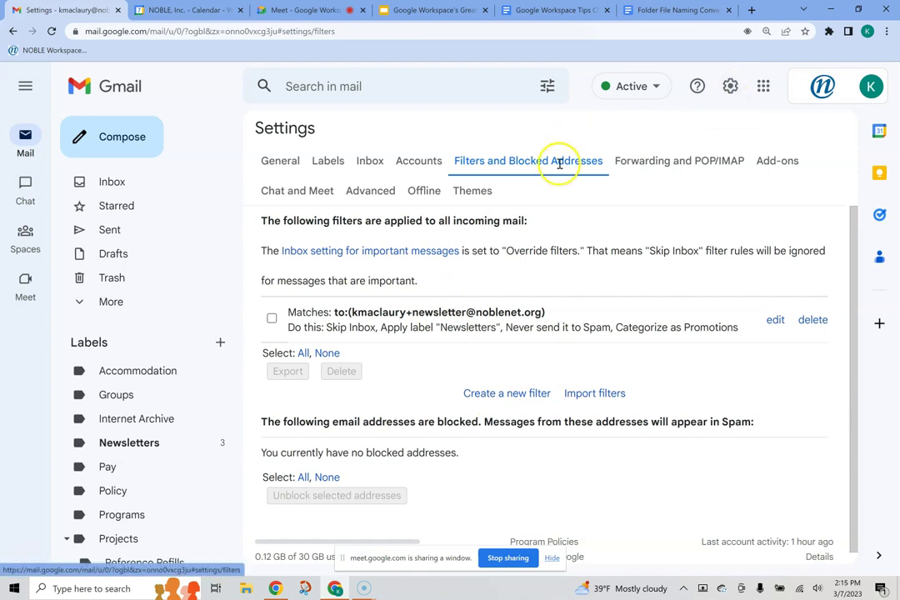
# Step: Start a new filter for mail sent to the newsletter's plus-addressed recipient address
pyautogui.click(487, 396)
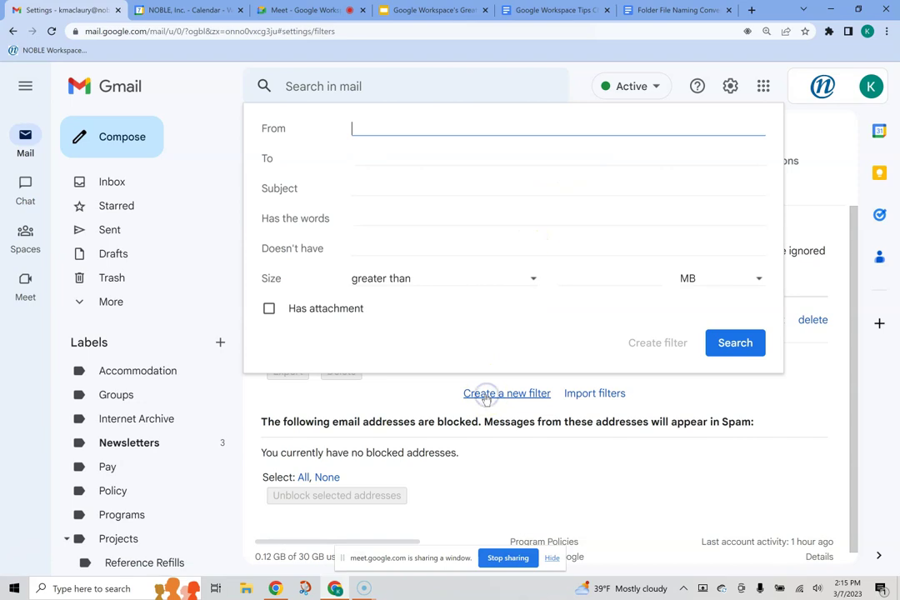
pyautogui.click(373, 157)
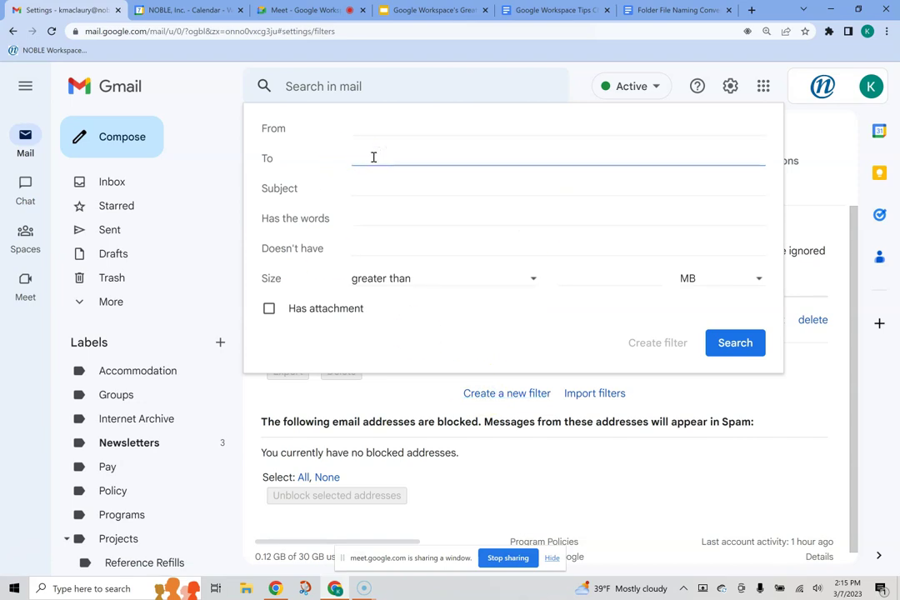
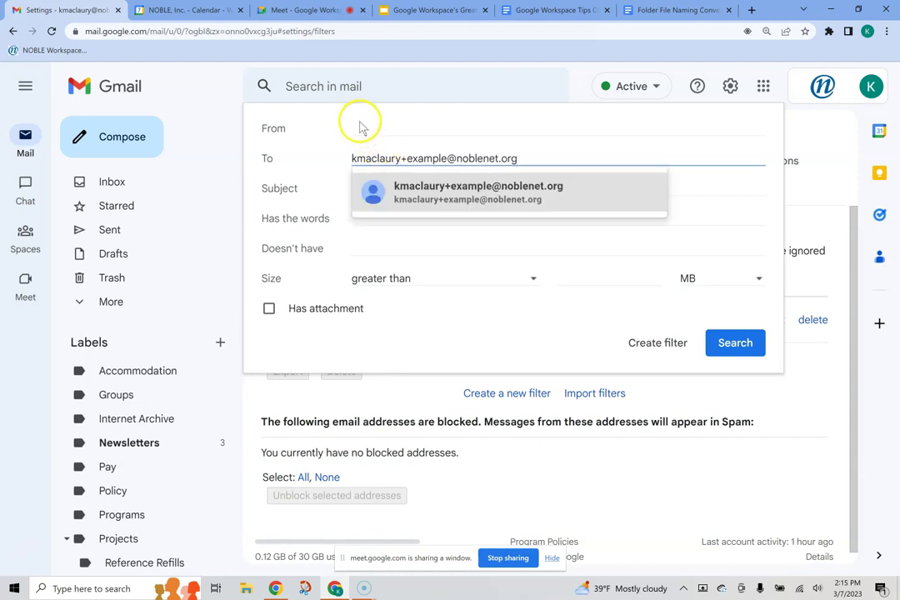
pyautogui.click(310, 156)
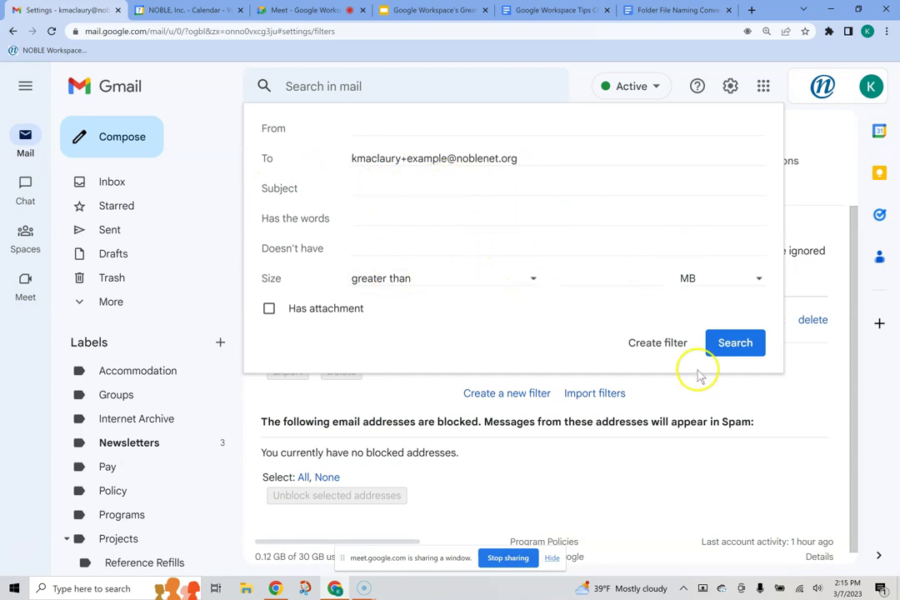
# Step: Tick Apply the label in the filter actions, then back out unsaved and clear the search
pyautogui.click(657, 343)
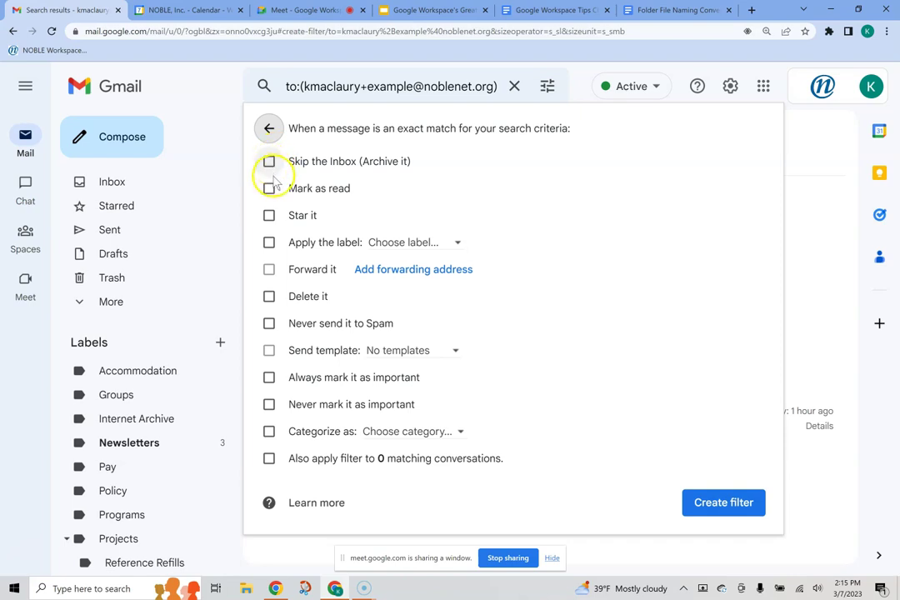
pyautogui.click(269, 242)
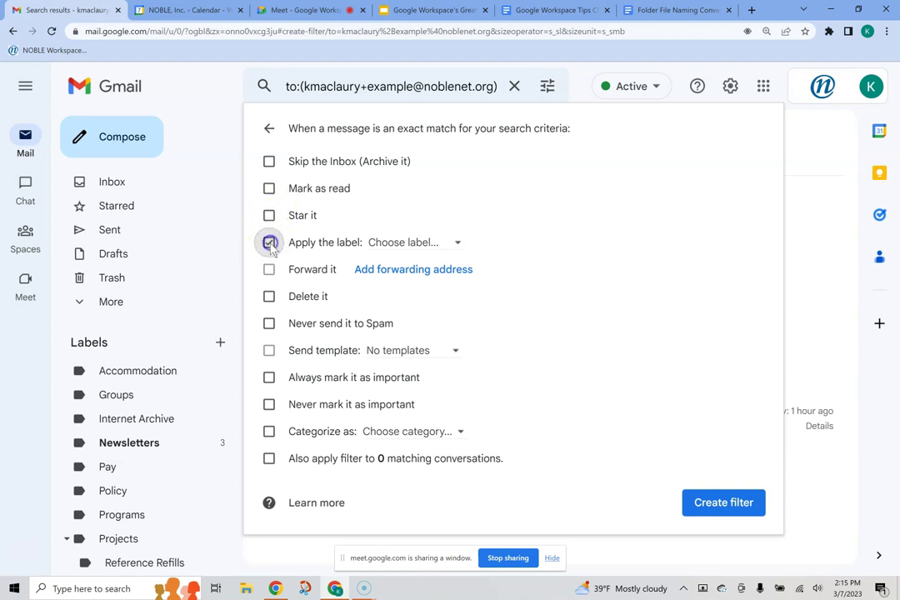
pyautogui.click(393, 242)
pyautogui.click(269, 243)
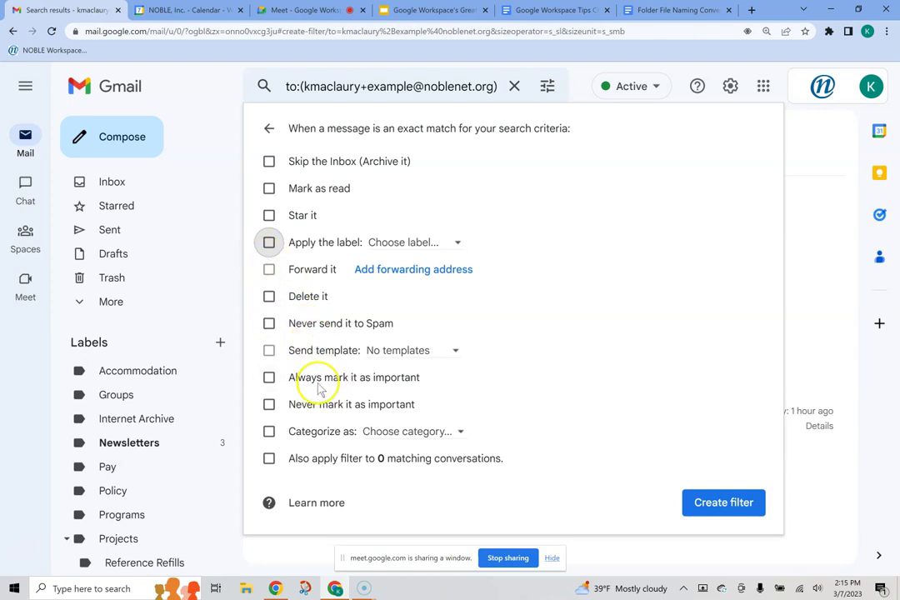
pyautogui.click(269, 130)
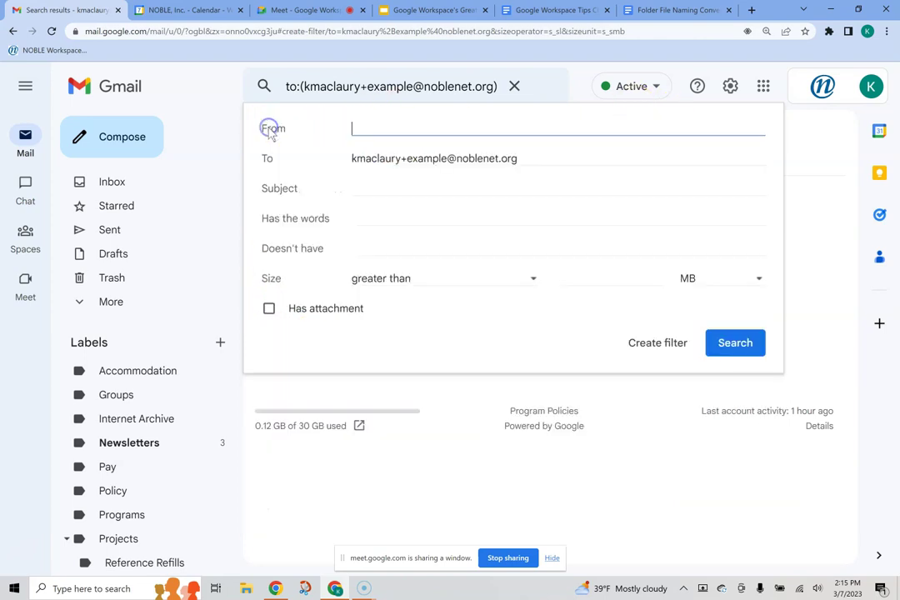
pyautogui.click(513, 87)
# Step: Return to the Filters and Blocked Addresses settings page
pyautogui.click(730, 87)
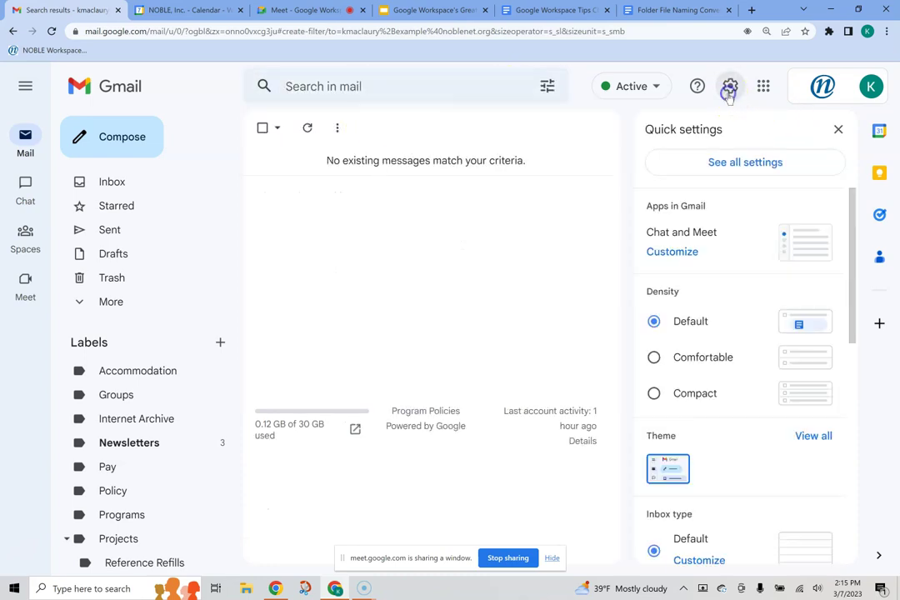
pyautogui.click(735, 164)
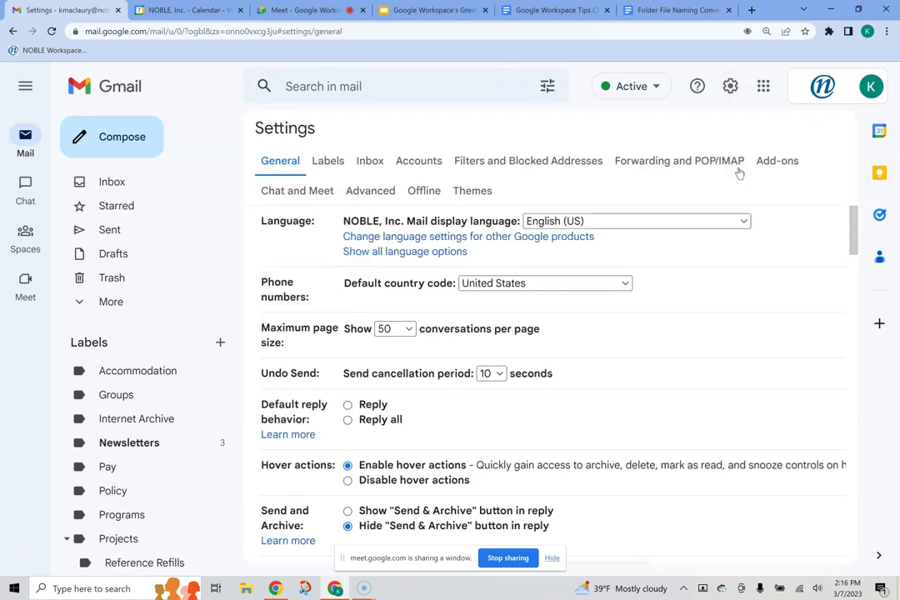
pyautogui.click(517, 160)
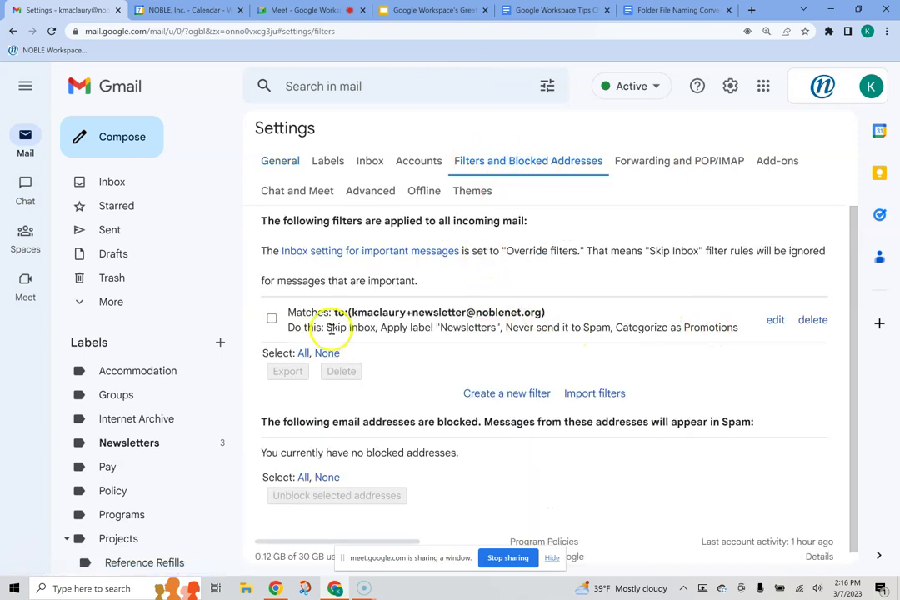
# Step: Highlight the filter's Newsletters label, never-Spam and Promotions actions, then open the Newsletters label
pyautogui.moveTo(383, 329); pyautogui.dragTo(474, 333)
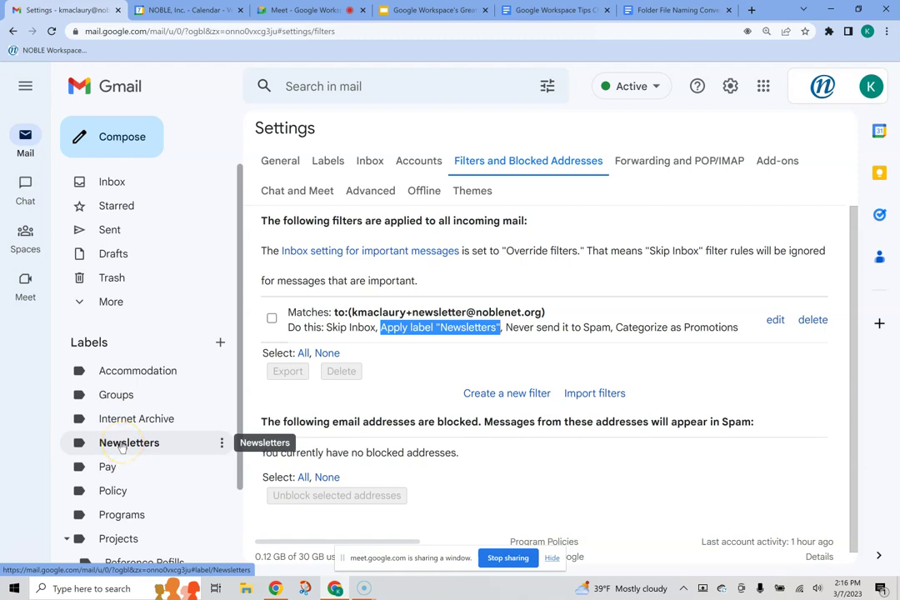
pyautogui.click(563, 327)
pyautogui.moveTo(531, 328); pyautogui.dragTo(717, 331)
pyautogui.click(620, 328)
pyautogui.click(733, 333)
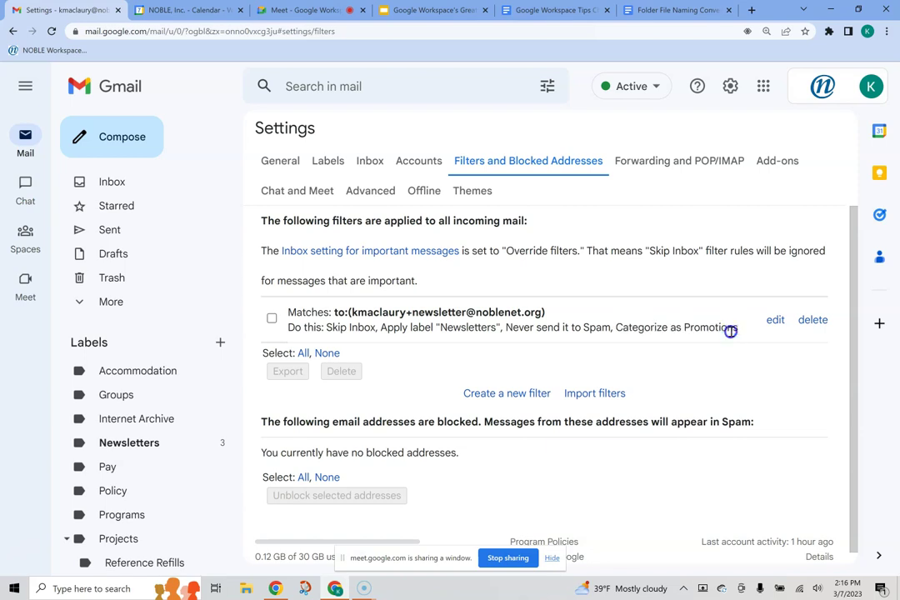
pyautogui.click(136, 447)
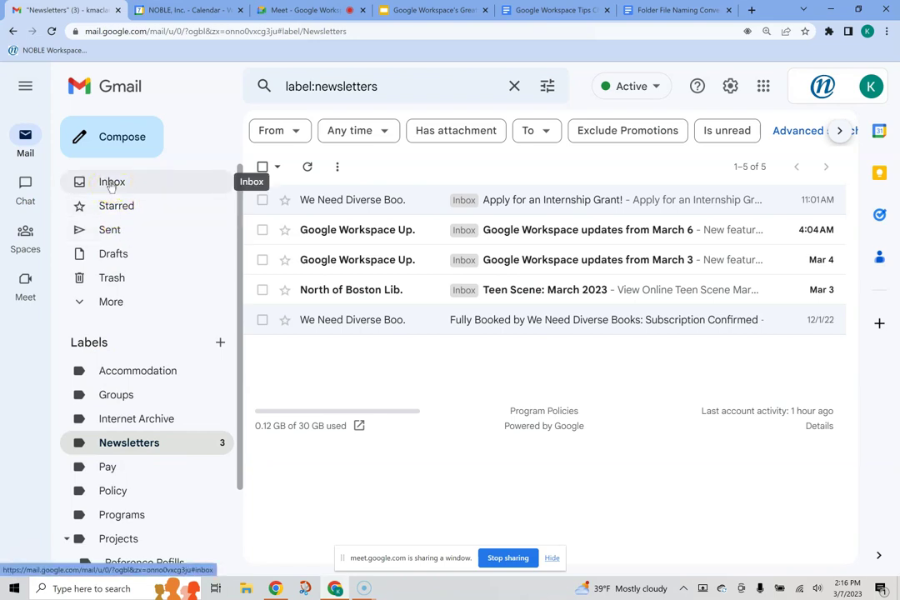
# Step: Return to the inbox and start a new message, closing and reopening it once
pyautogui.click(111, 183)
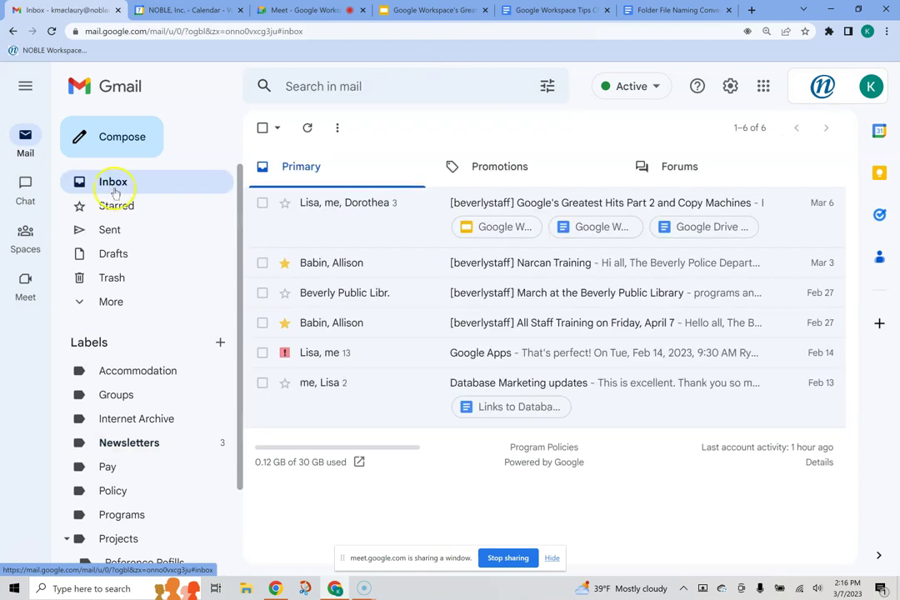
pyautogui.click(129, 137)
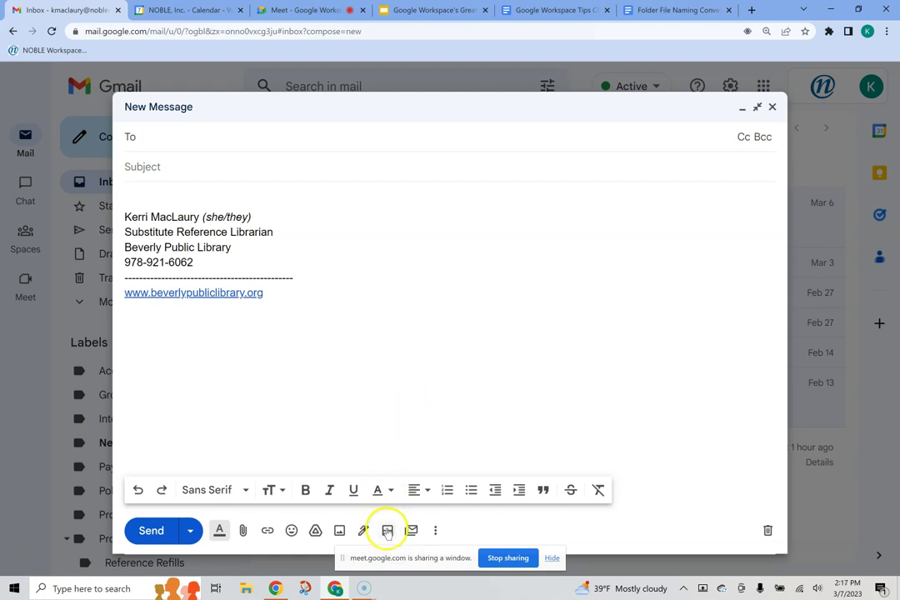
pyautogui.click(771, 107)
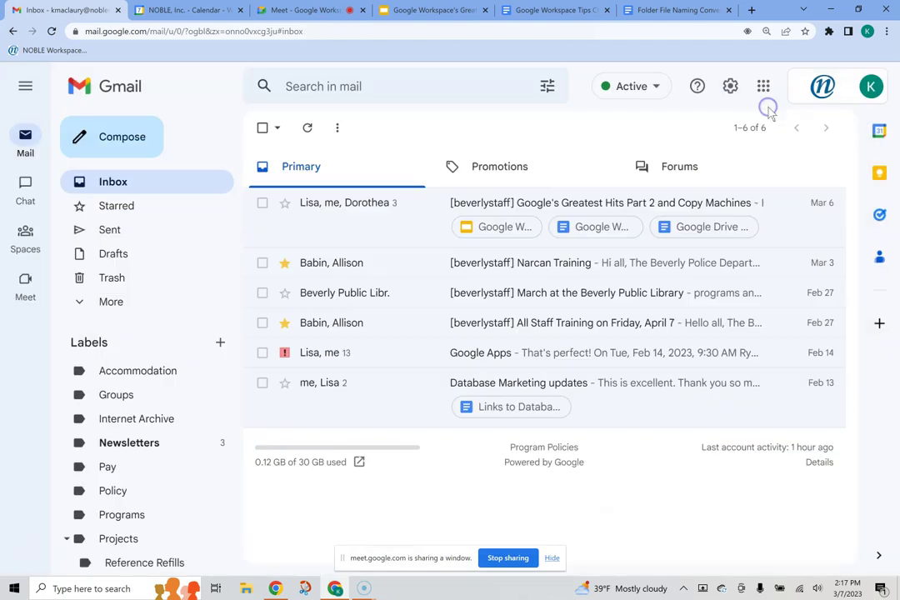
pyautogui.click(108, 140)
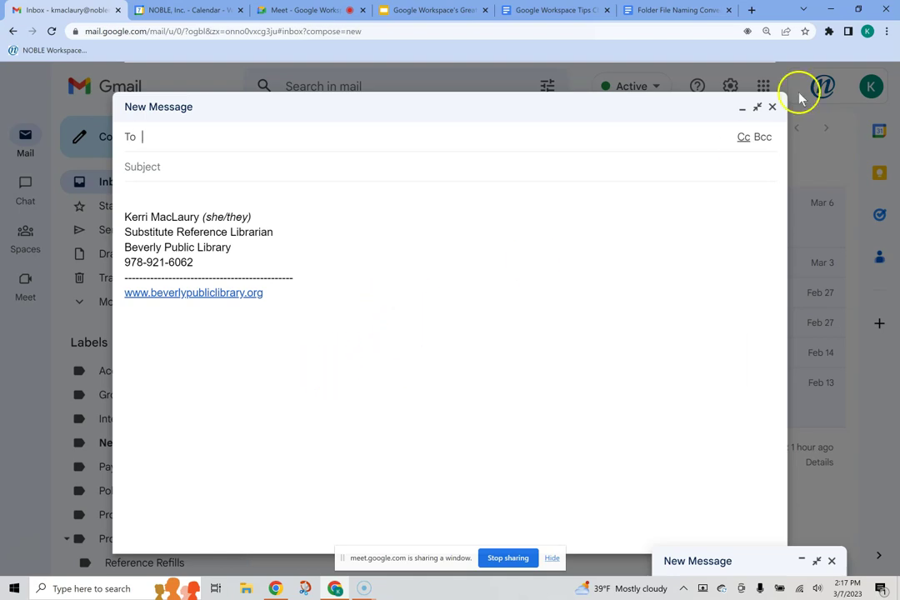
# Step: Toggle the compose window's full-screen view and zoom out, ending with a fresh large New Message
pyautogui.click(771, 108)
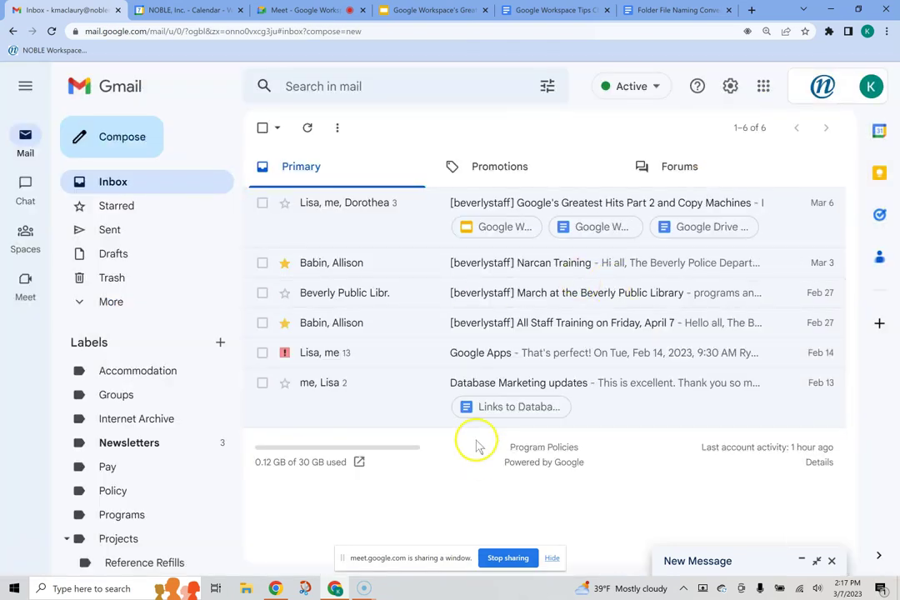
pyautogui.click(120, 137)
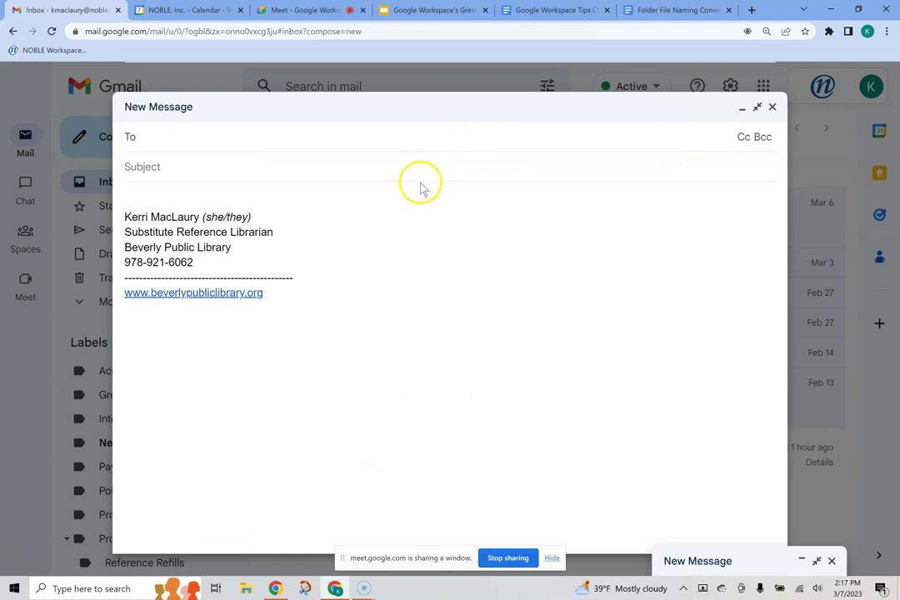
pyautogui.click(775, 108)
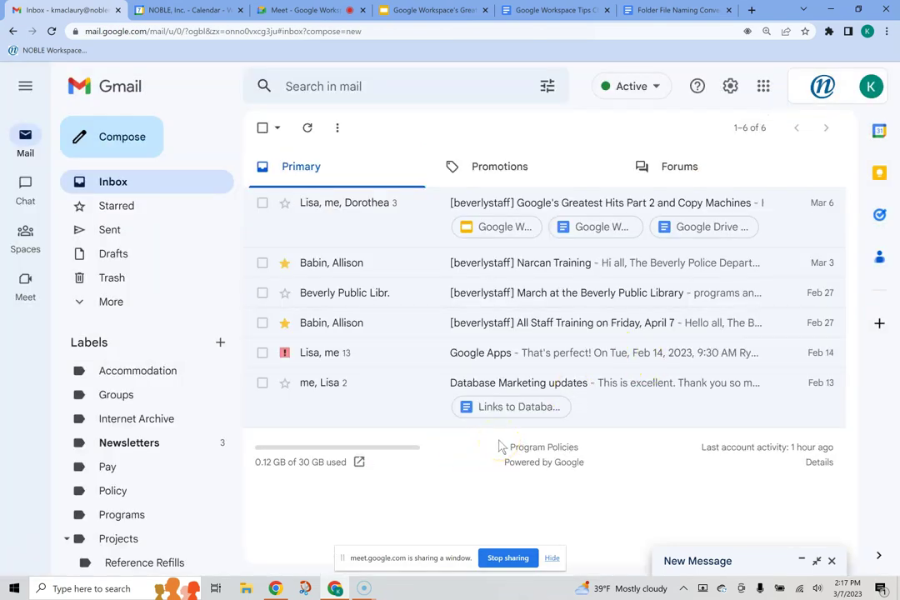
pyautogui.hotkey('ctrl', '-')
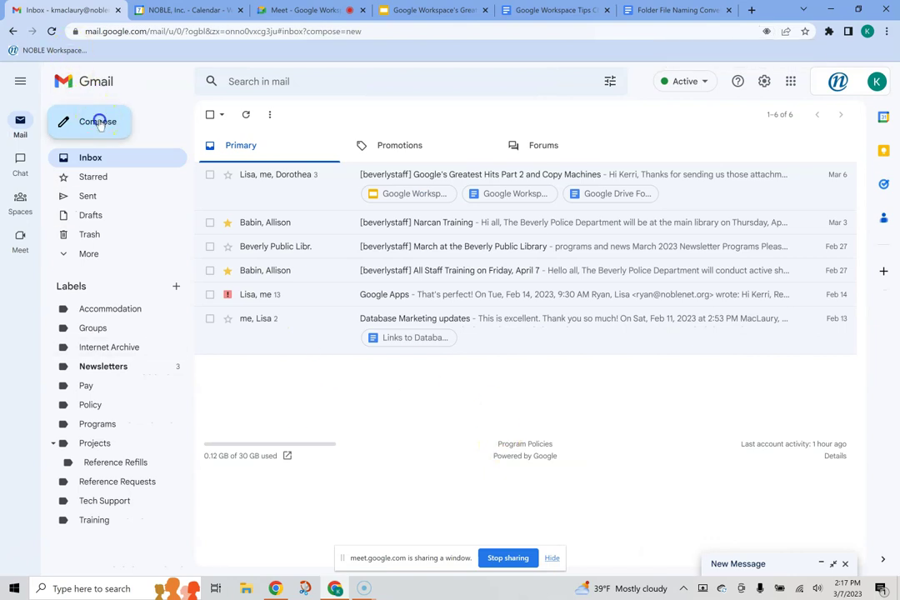
pyautogui.click(98, 122)
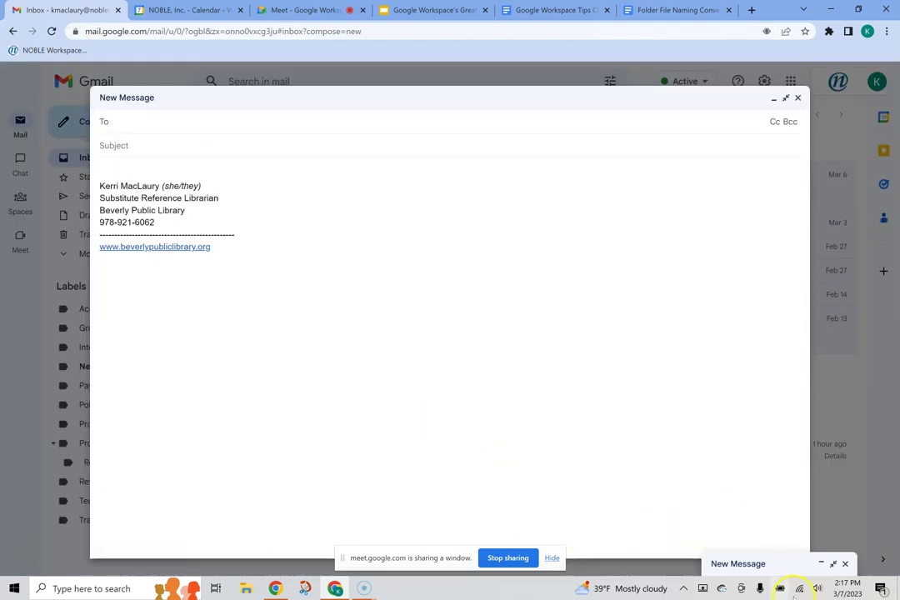
pyautogui.click(797, 97)
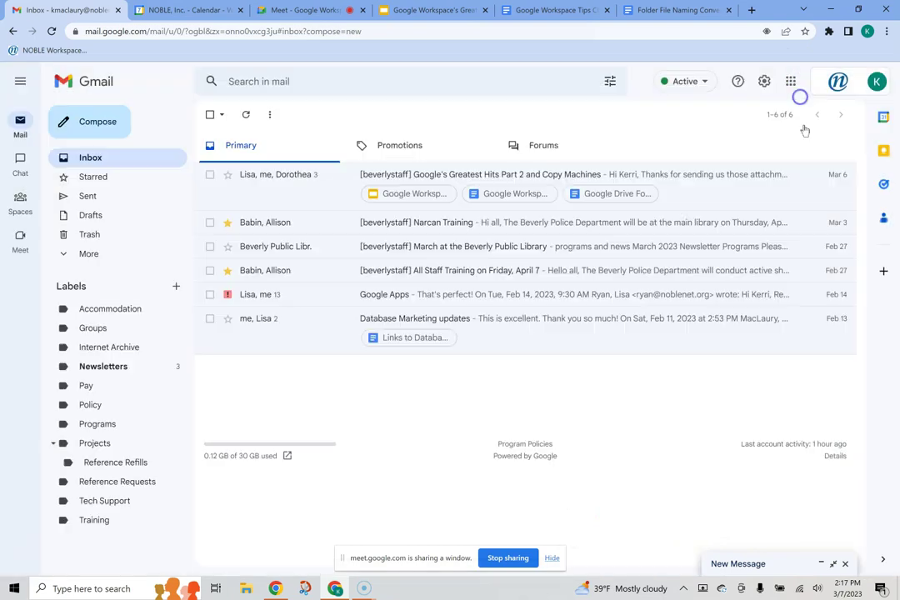
pyautogui.click(832, 563)
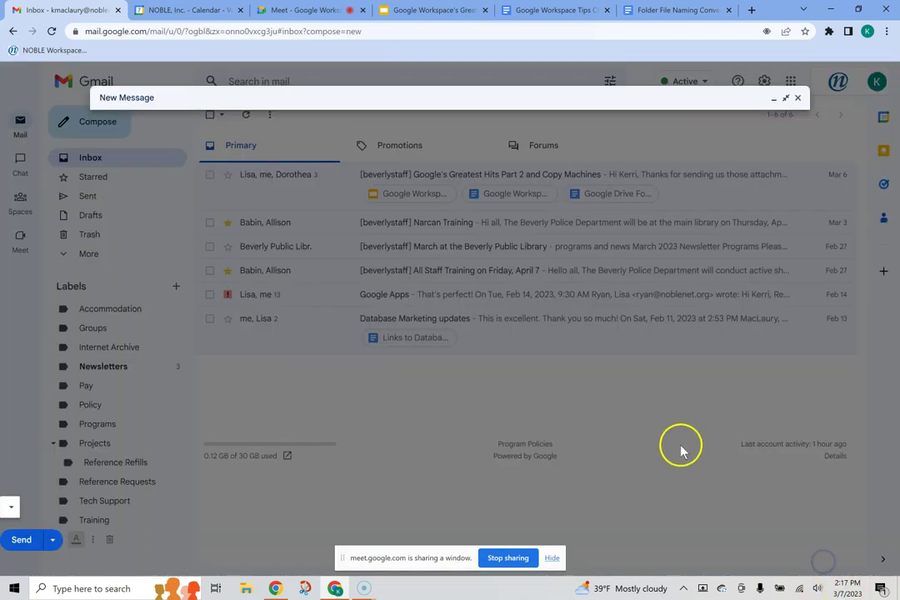
pyautogui.click(798, 97)
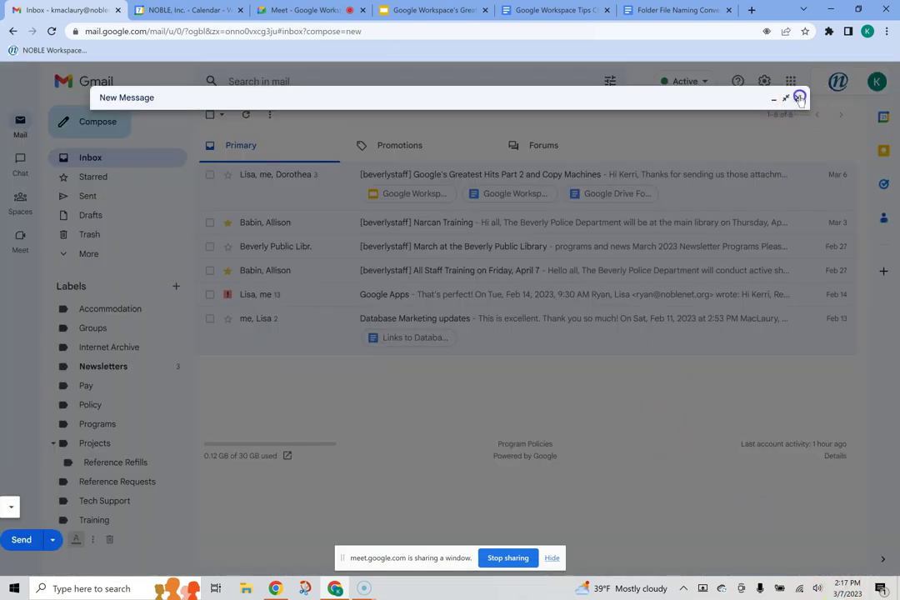
pyautogui.click(86, 121)
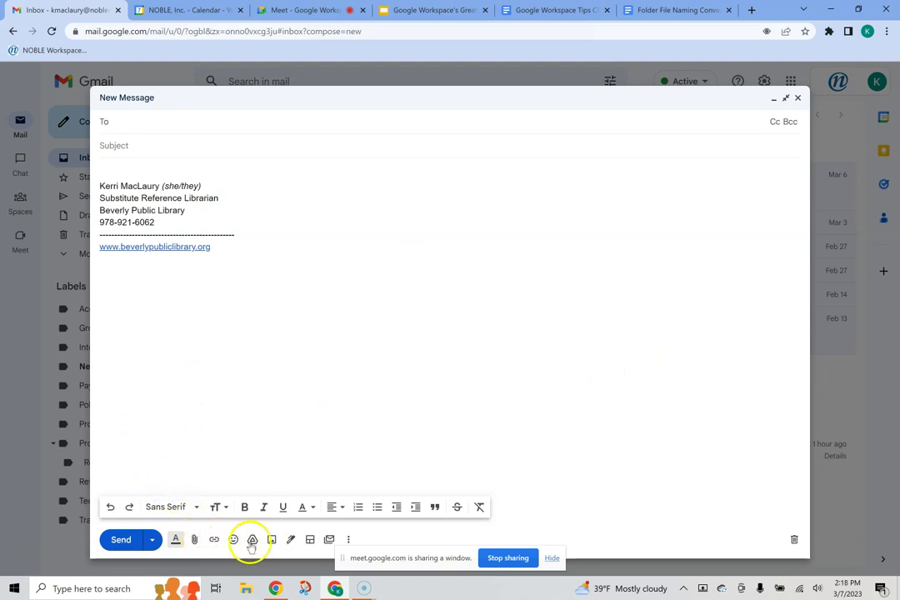
# Step: Preview the Call to action (inverted), Simple text and Announcement layouts, including inverted versions
pyautogui.click(310, 540)
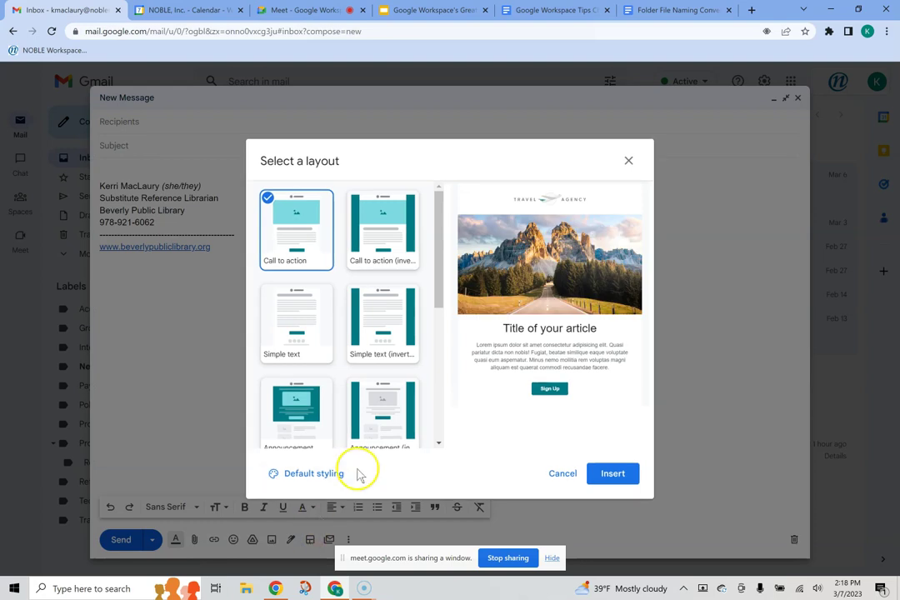
pyautogui.click(391, 240)
pyautogui.click(315, 314)
pyautogui.click(371, 321)
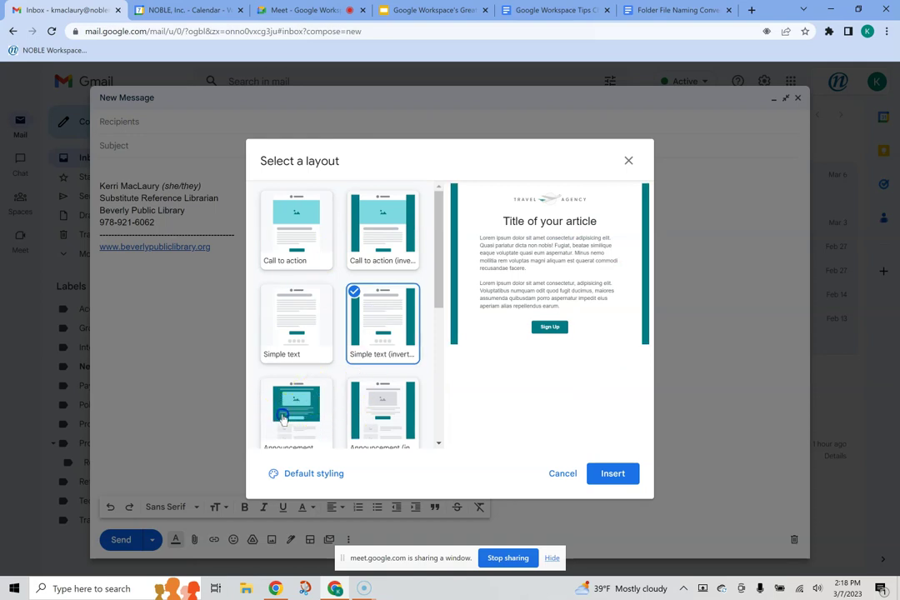
pyautogui.click(279, 408)
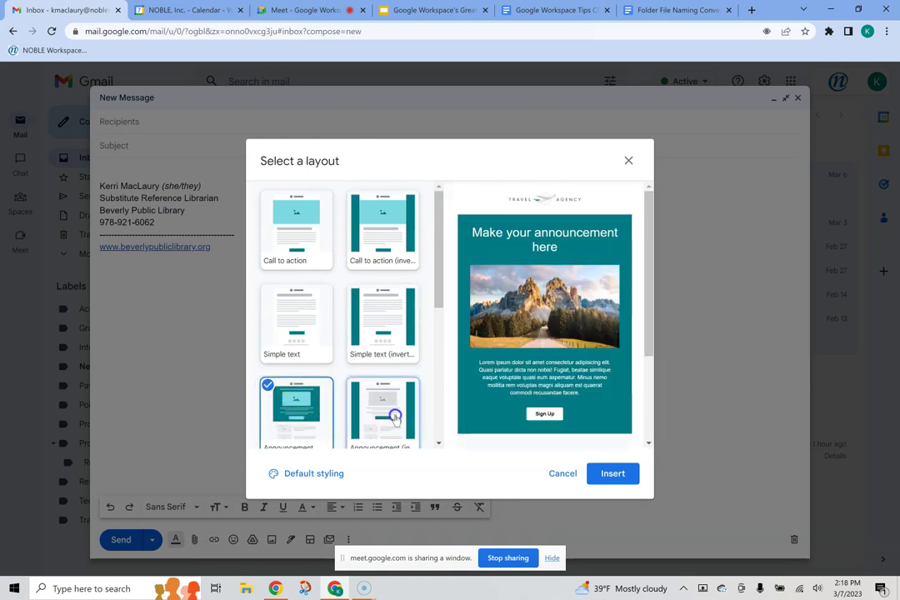
pyautogui.click(395, 417)
# Step: Preview the Newsletter and New service layouts and their inverted versions
pyautogui.scroll(-2, 387, 383)
pyautogui.click(288, 385)
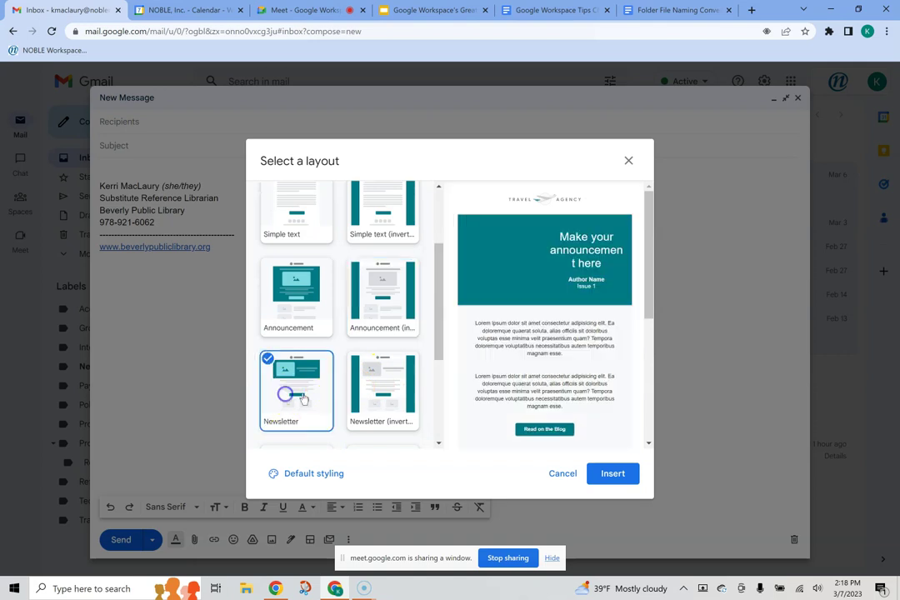
pyautogui.click(379, 392)
pyautogui.scroll(-3, 379, 387)
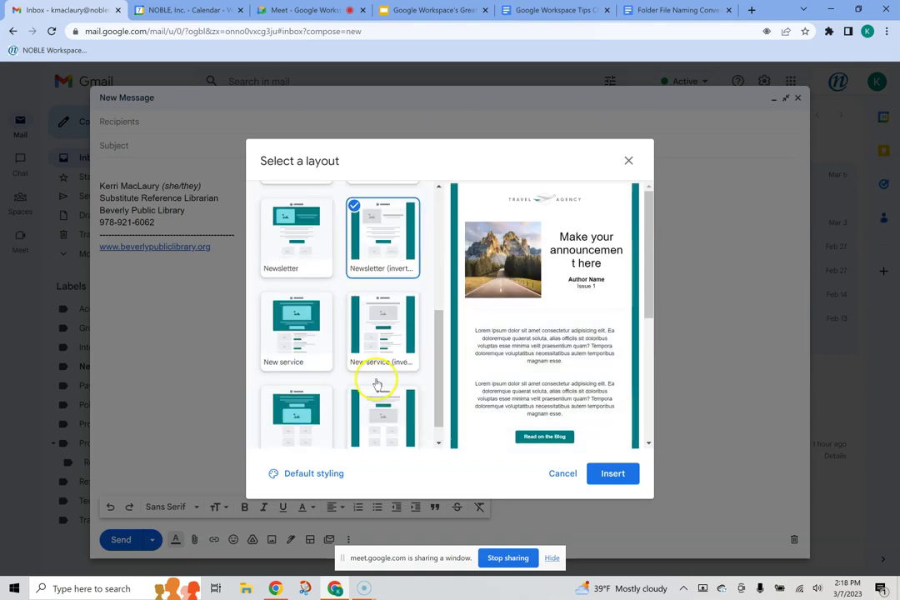
pyautogui.click(297, 306)
pyautogui.click(377, 310)
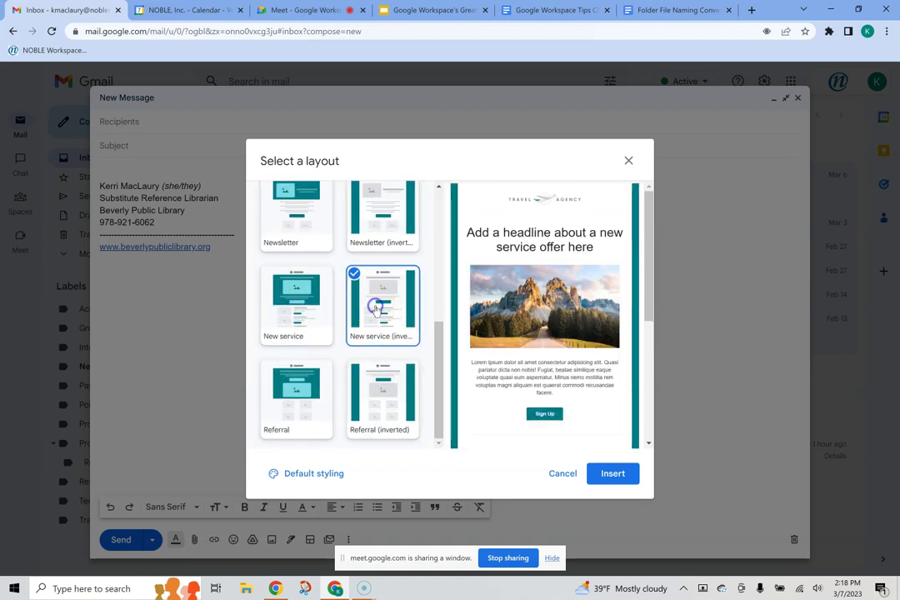
pyautogui.scroll(3, 369, 315)
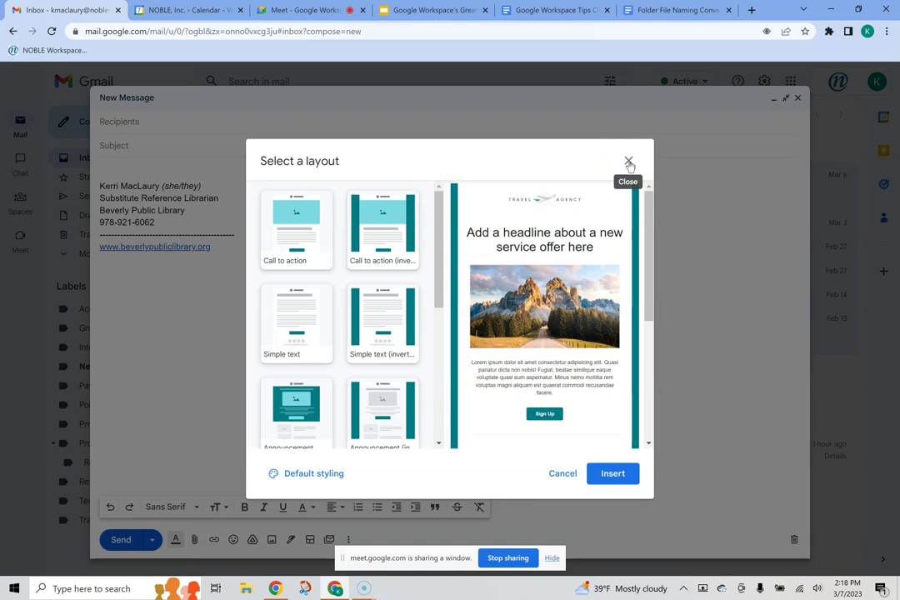
# Step: Close the layout chooser without inserting one, turn on multi-send mode, then discard the draft
pyautogui.click(629, 162)
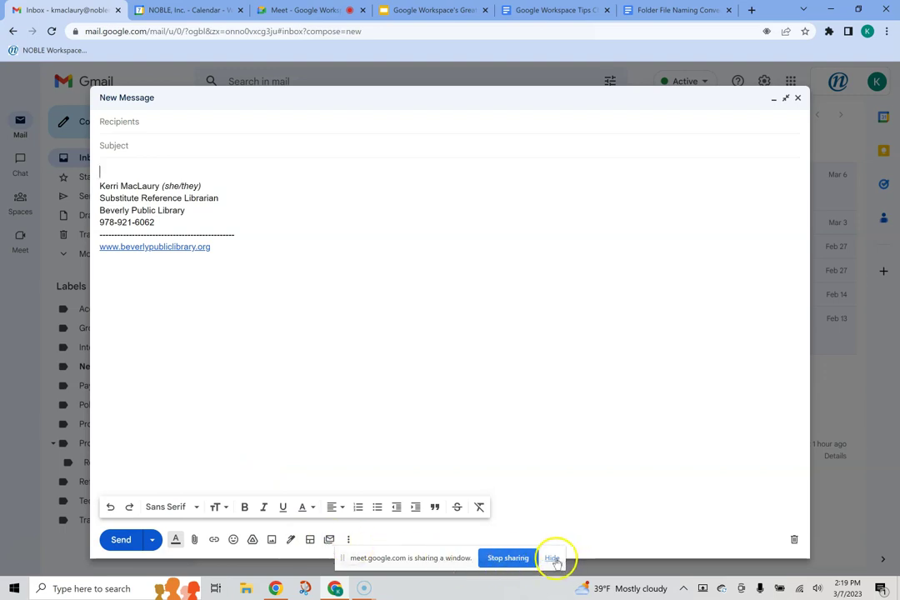
pyautogui.moveTo(341, 558); pyautogui.dragTo(540, 554)
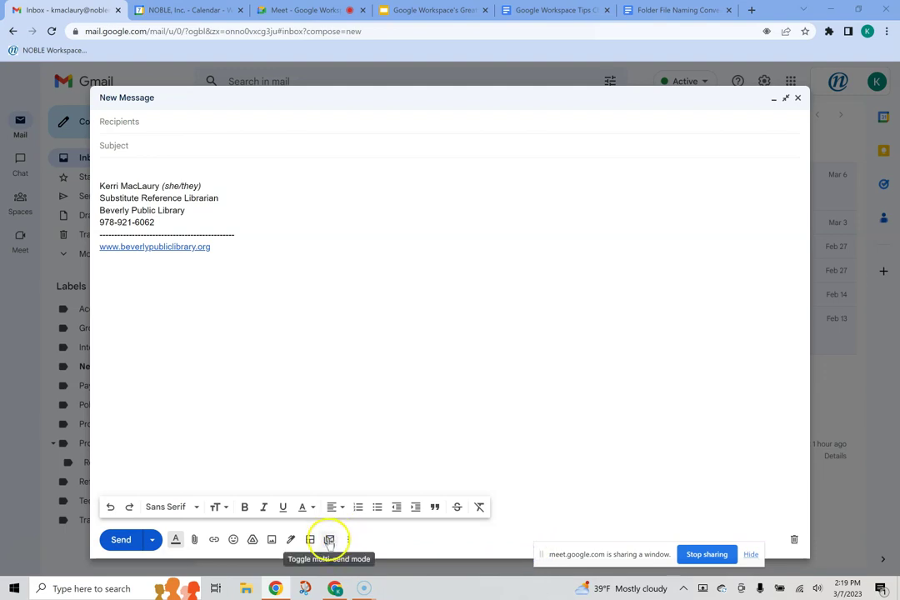
pyautogui.click(329, 540)
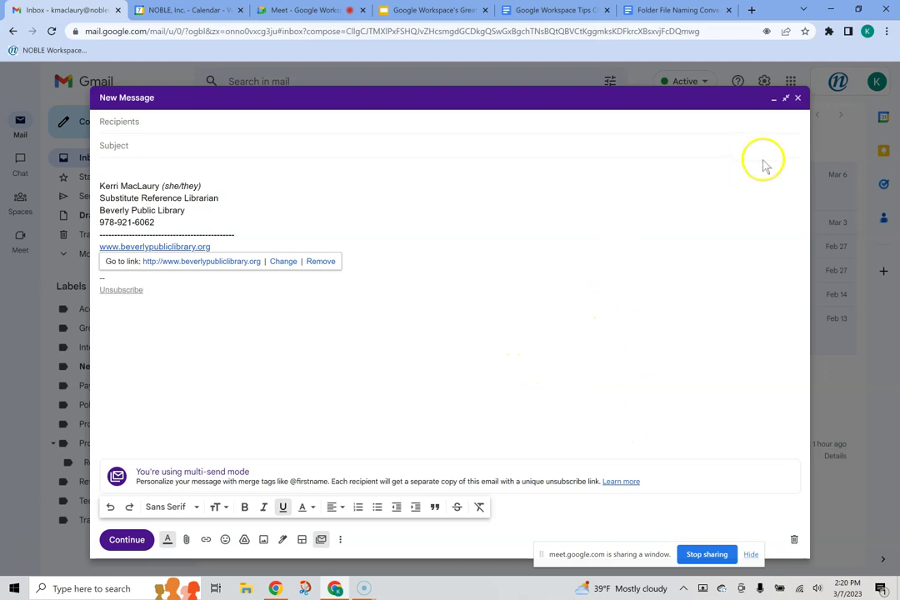
pyautogui.click(794, 539)
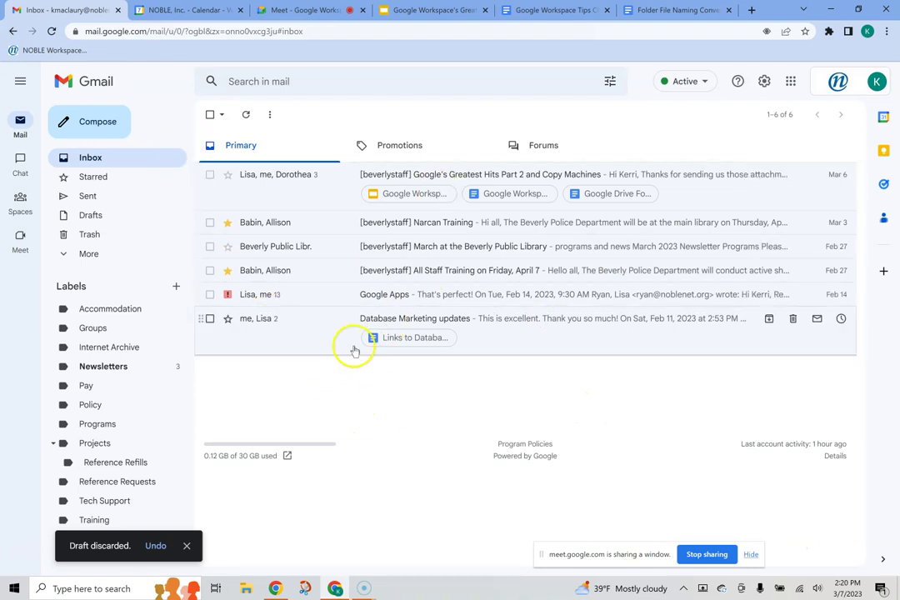
pyautogui.click(87, 124)
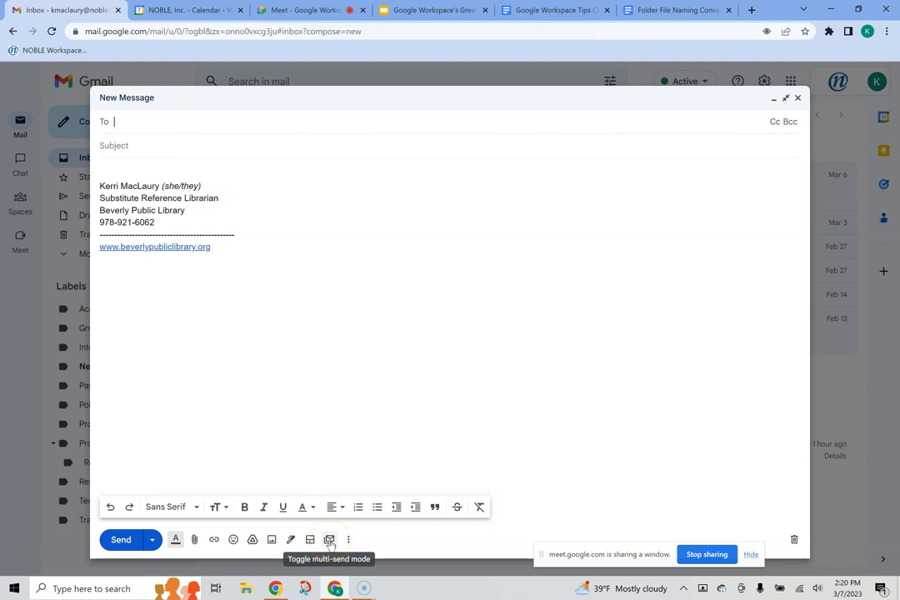
pyautogui.hotkey('ctrl', '+')
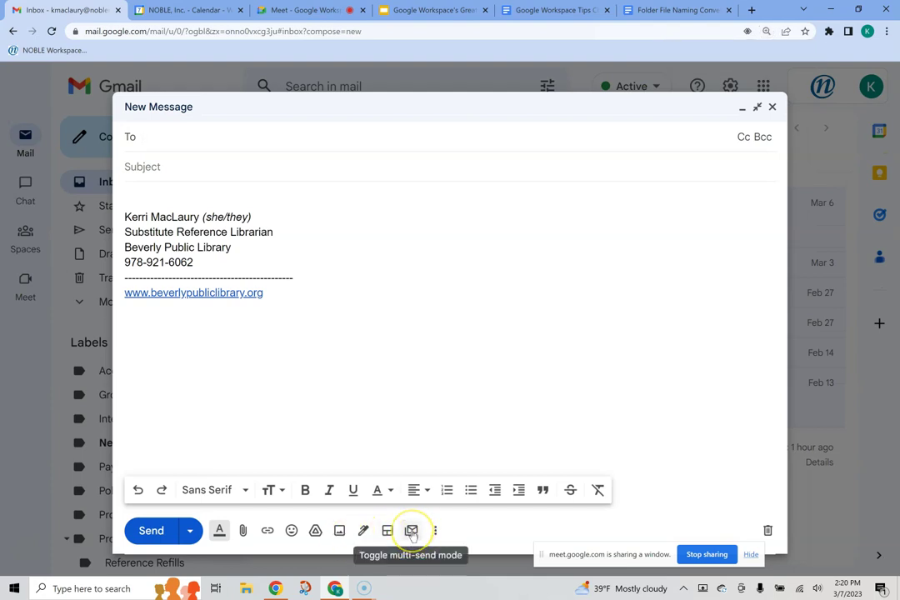
pyautogui.click(412, 530)
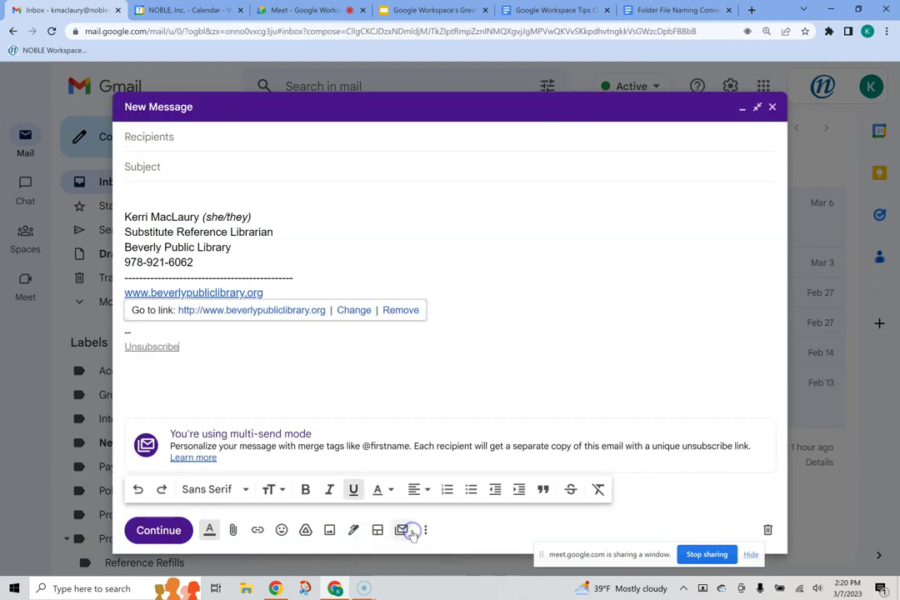
pyautogui.click(366, 314)
pyautogui.click(175, 136)
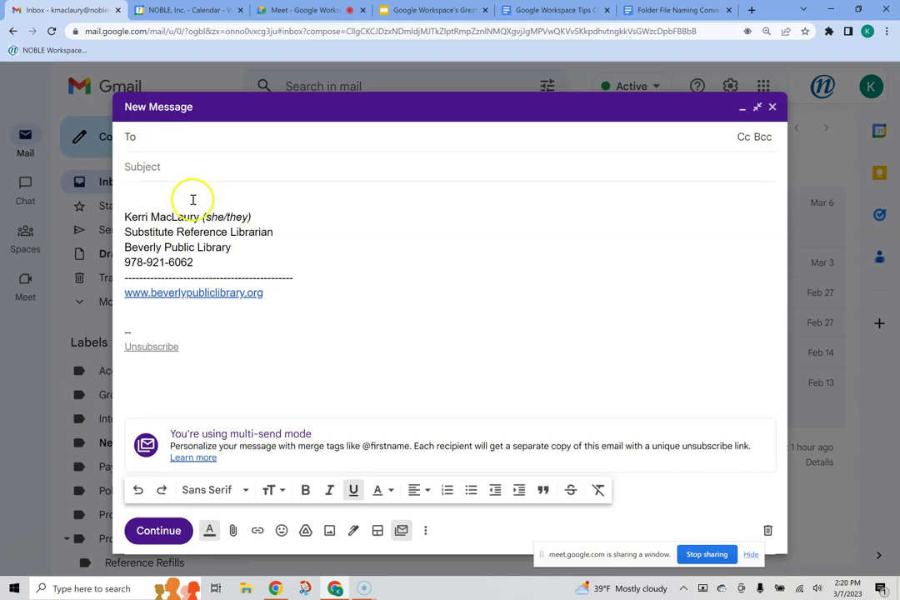
pyautogui.click(401, 530)
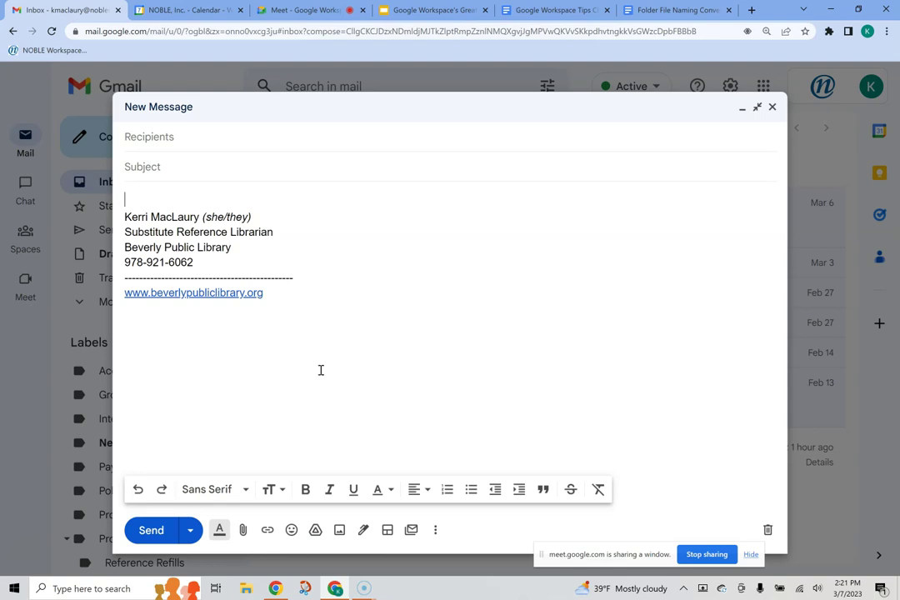
# Step: Reset the zoom to 100%, stop window sharing, discard the draft, and return to Meet
pyautogui.click(319, 362)
pyautogui.hotkey('ctrl', '0')
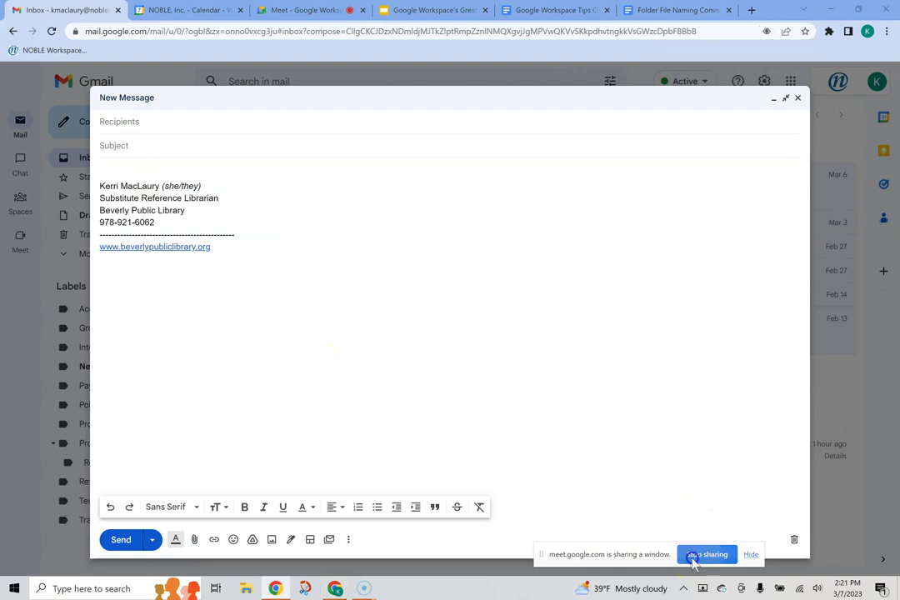
pyautogui.click(697, 554)
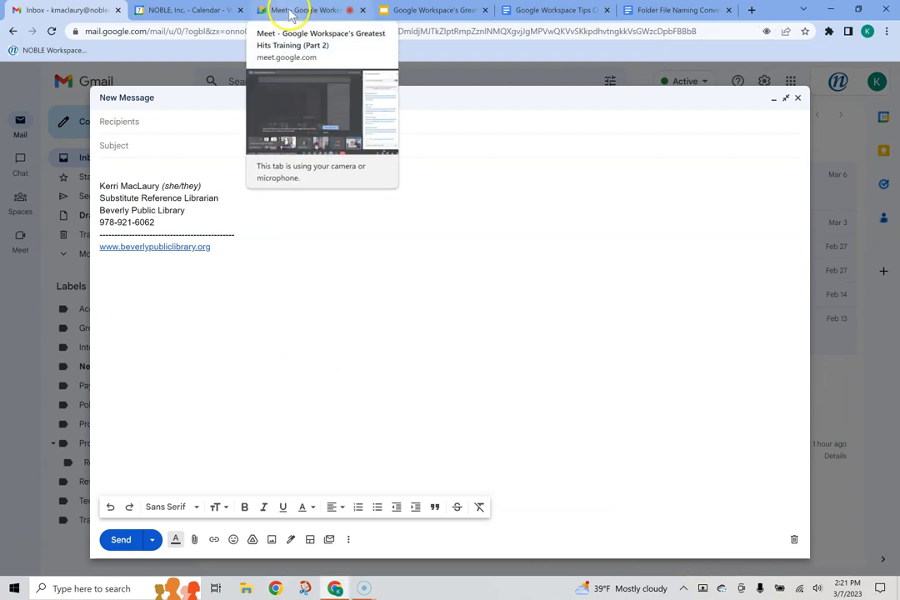
pyautogui.click(793, 541)
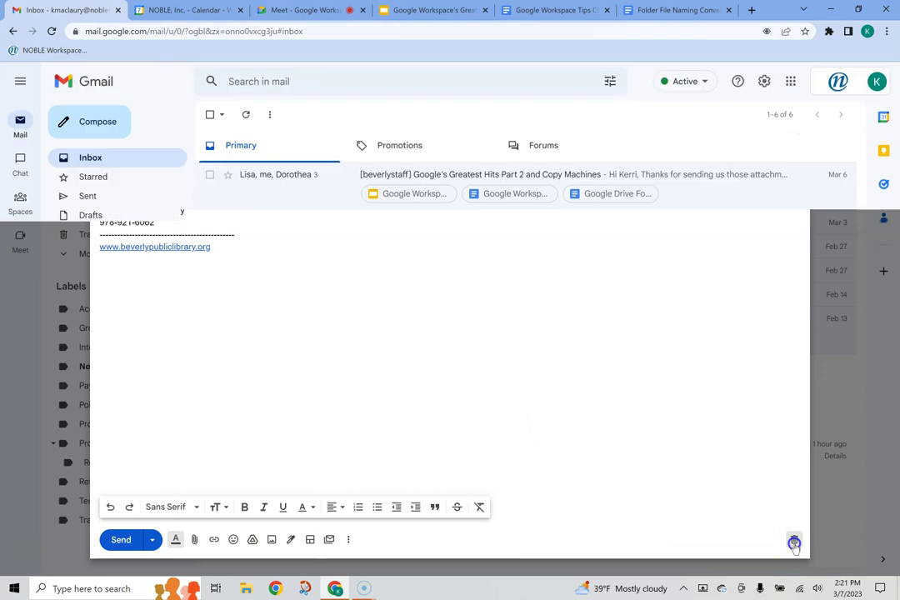
pyautogui.click(301, 10)
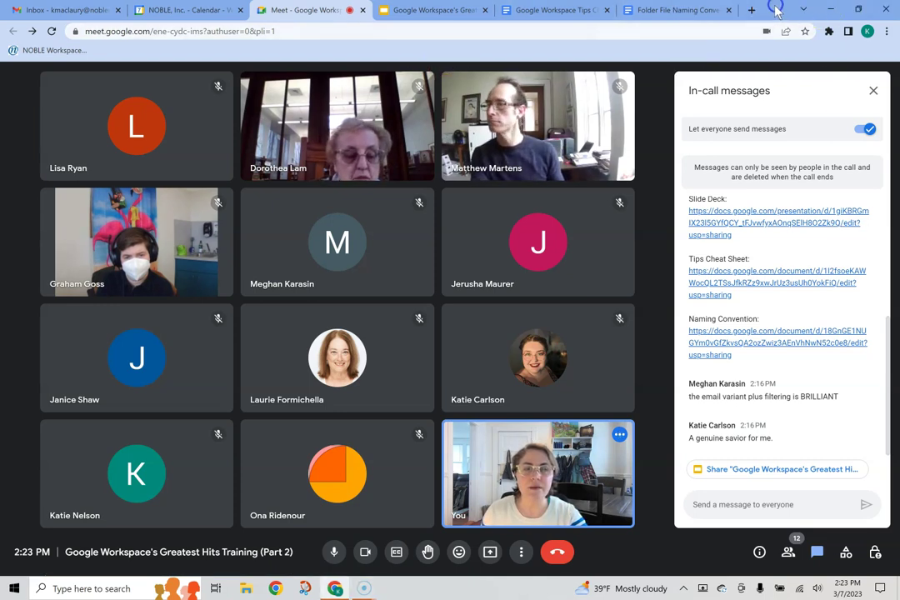
# Step: Restore the browser window, close Meet's in-call messages, and switch to the Greatest Hits slides
pyautogui.doubleClick(773, 8)
pyautogui.click(617, 108)
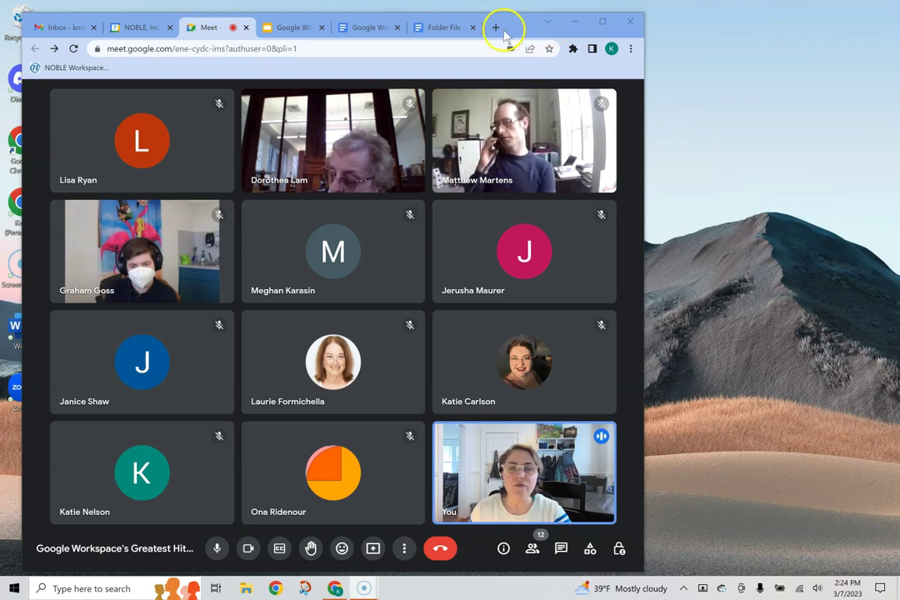
pyautogui.click(642, 297)
pyautogui.click(280, 28)
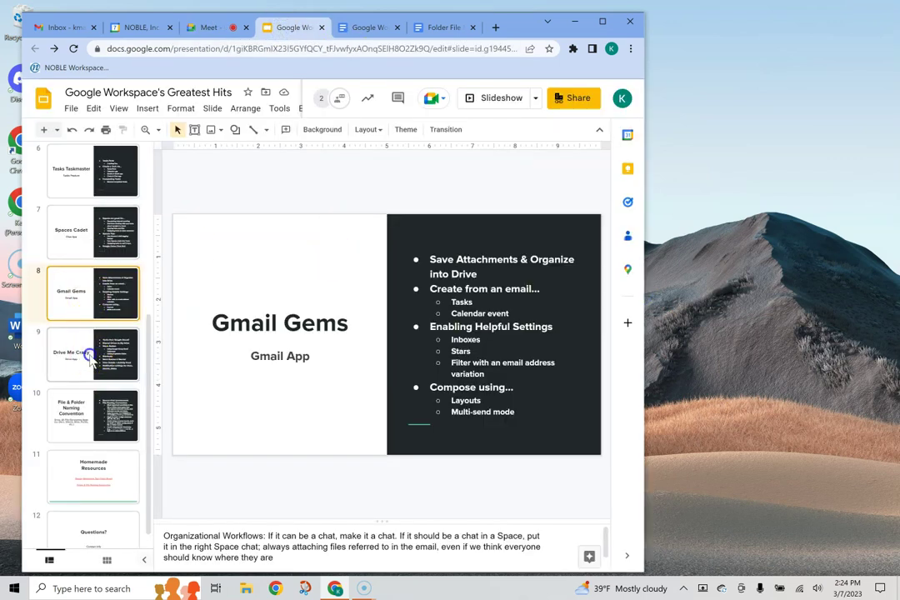
# Step: Show slide 9, 'Drive Me Crazy', and nudge the browser window slightly up and left
pyautogui.click(87, 337)
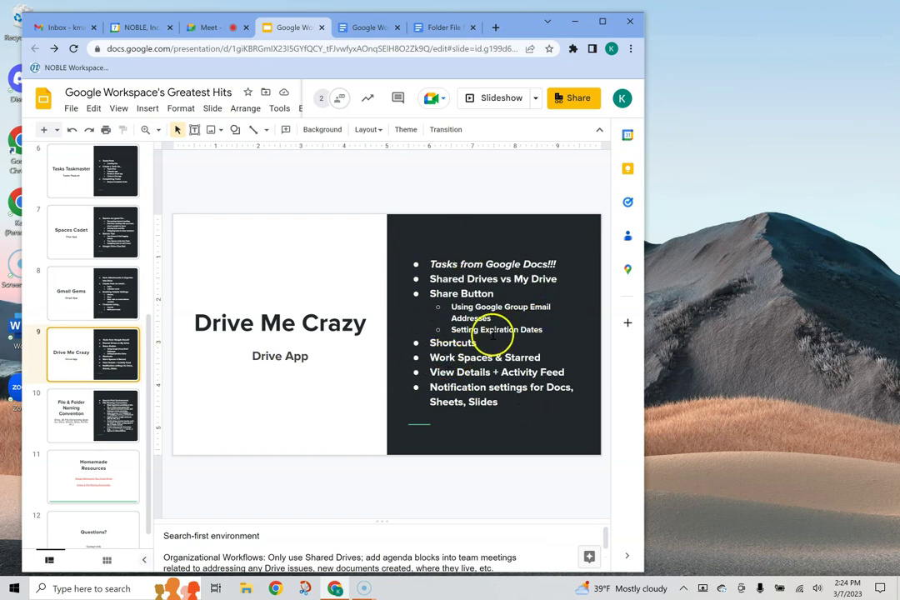
pyautogui.moveTo(523, 31); pyautogui.dragTo(506, 23)
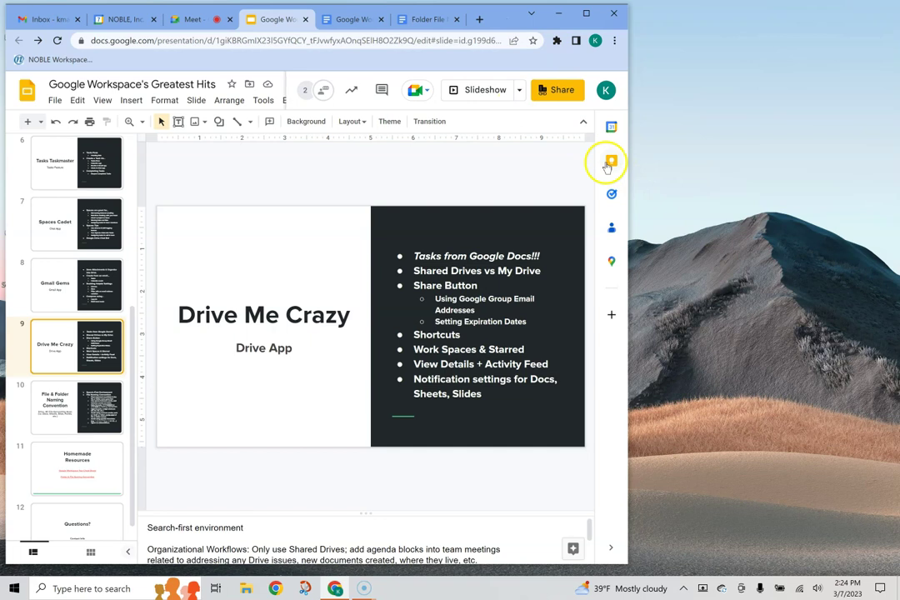
# Step: In the Meet call, present your entire screen
pyautogui.click(183, 19)
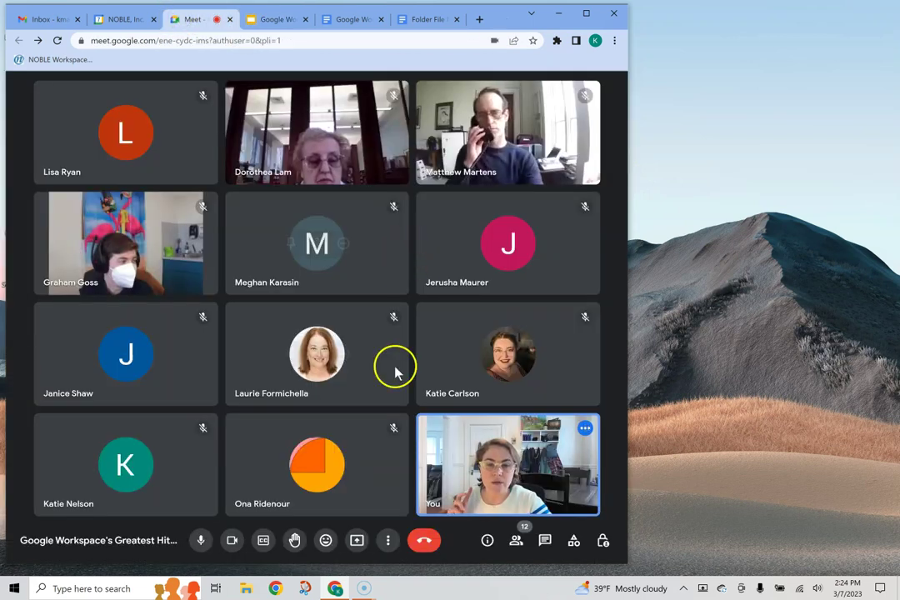
pyautogui.click(357, 540)
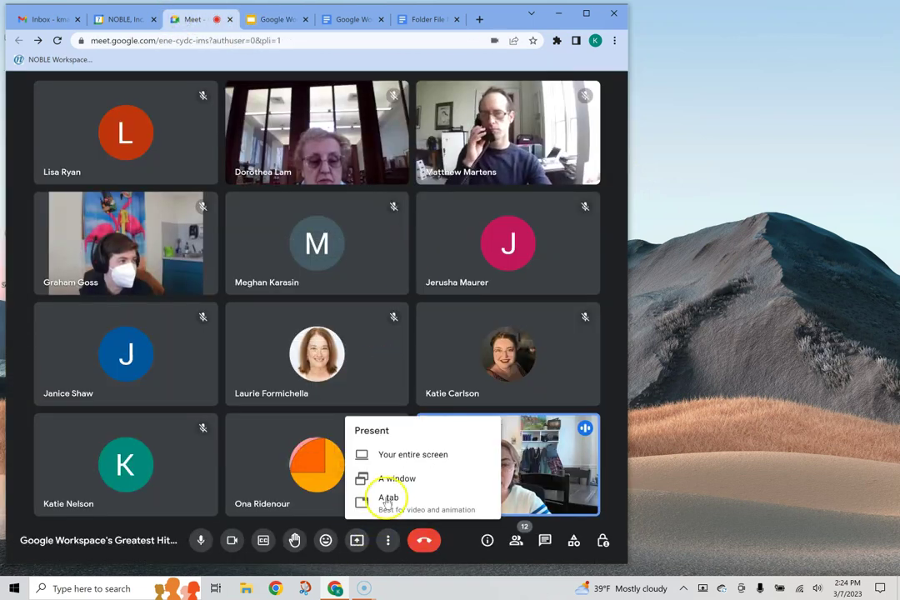
pyautogui.click(406, 460)
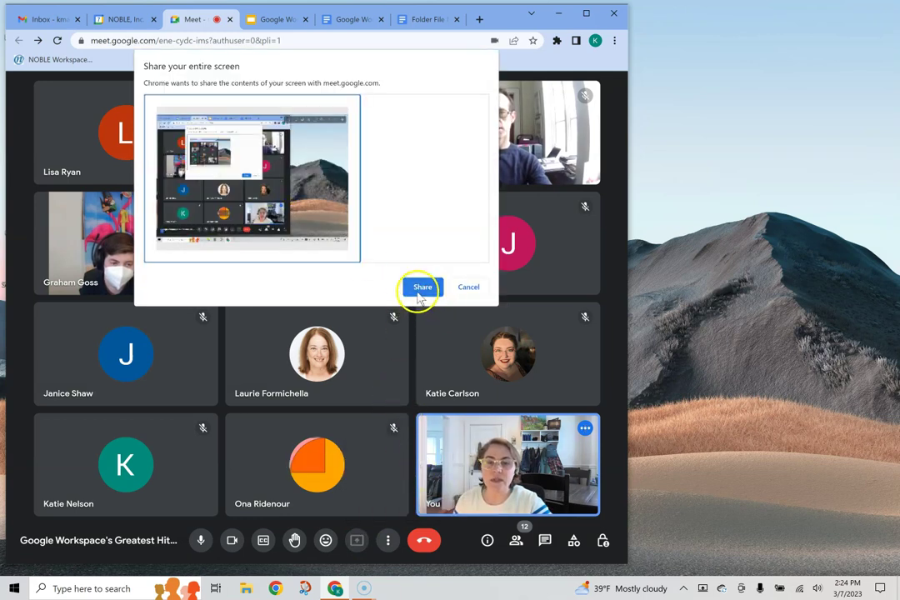
pyautogui.click(417, 292)
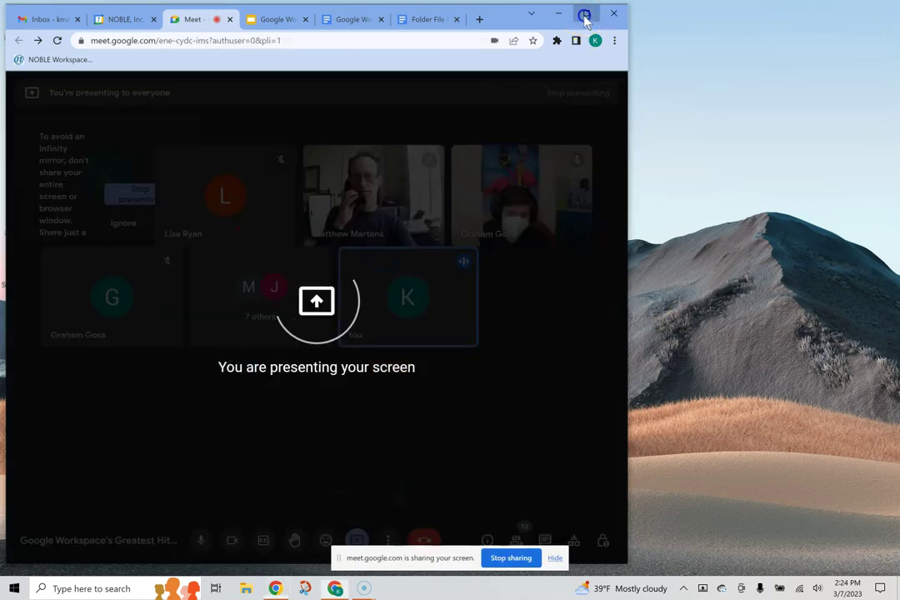
# Step: Maximize the browser and bring up the Google Workspace Tips Cheat Sheet document
pyautogui.click(585, 15)
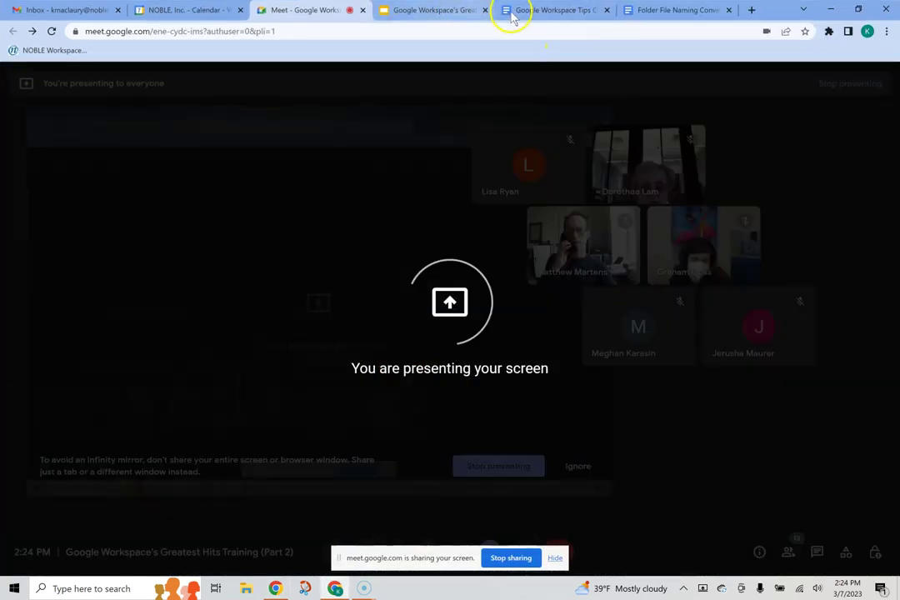
pyautogui.click(540, 12)
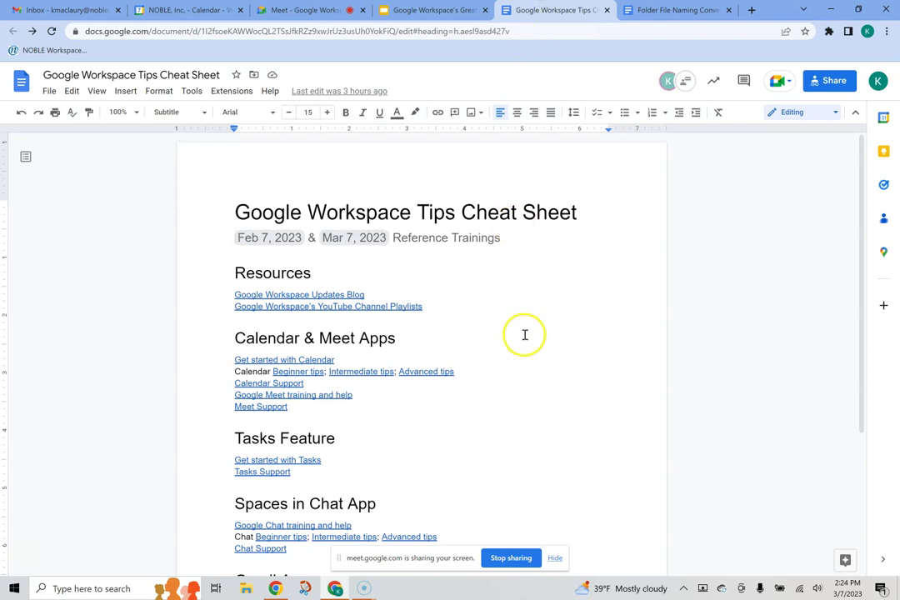
pyautogui.scroll(-1, 522, 338)
pyautogui.scroll(-3, 523, 337)
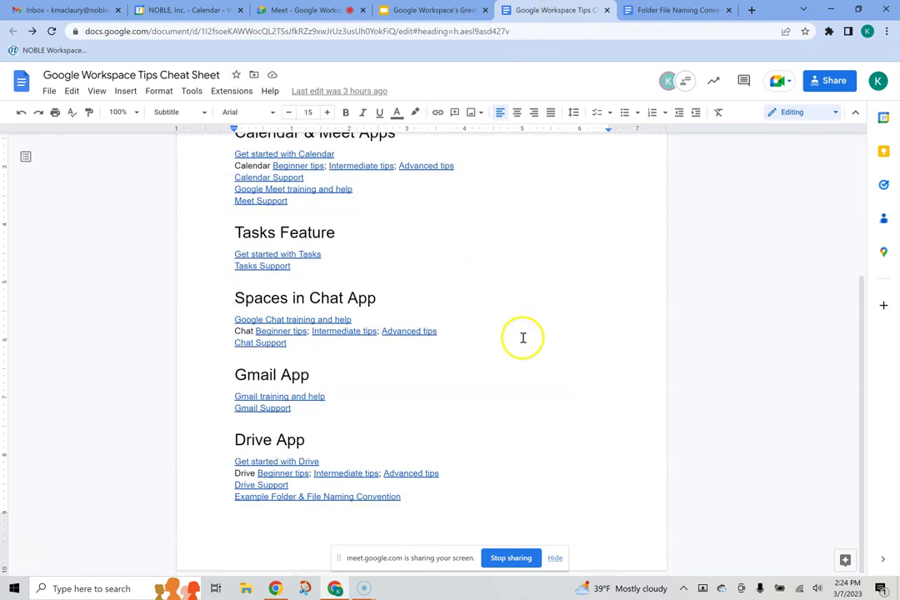
# Step: Start a new empty line under the Resources heading and zoom the page to 125%
pyautogui.scroll(4, 522, 494)
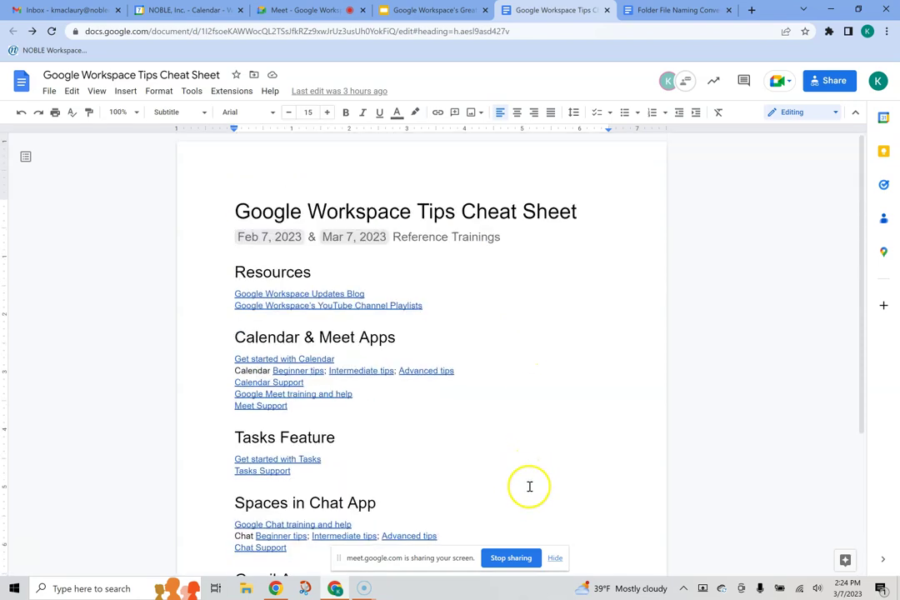
pyautogui.click(360, 273)
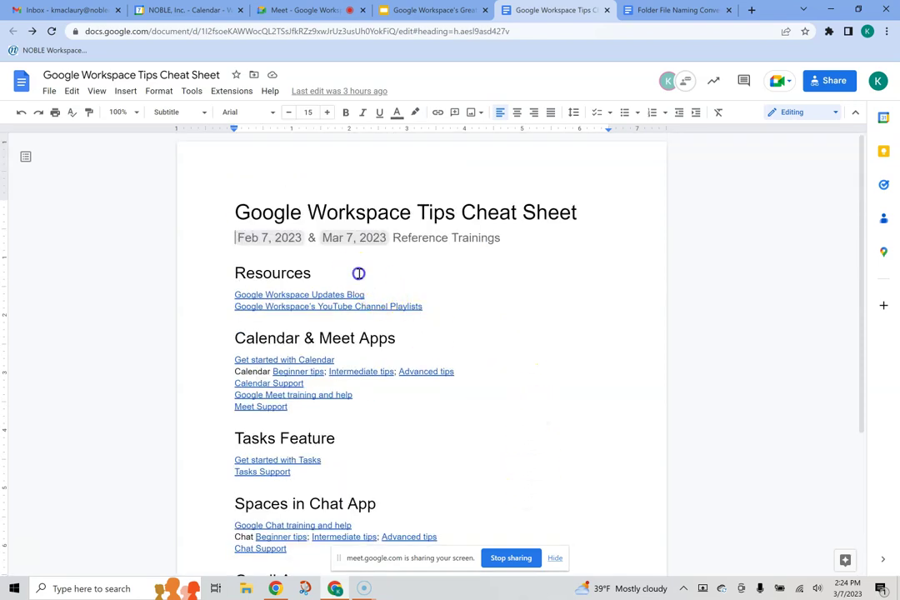
pyautogui.press('Return')
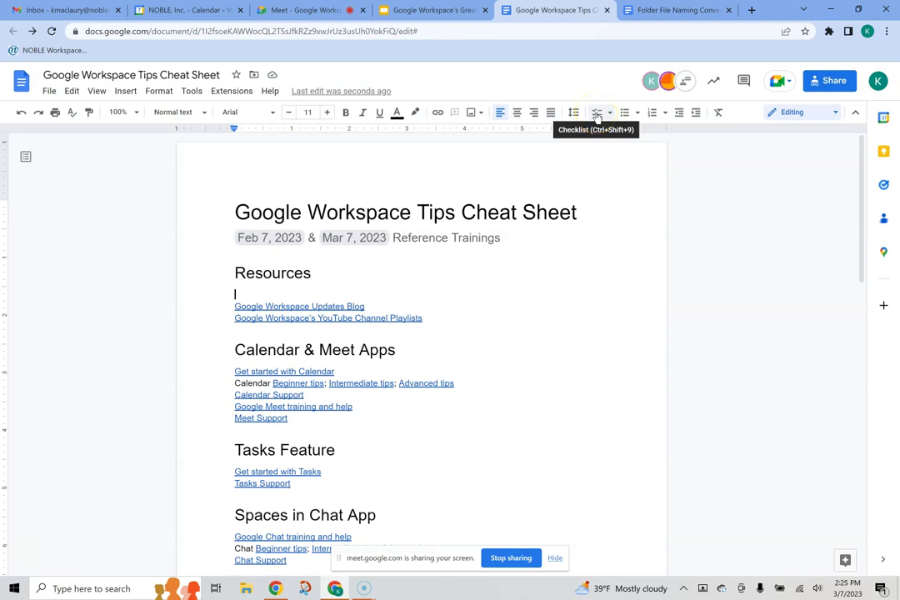
pyautogui.hotkey('ctrl', '+')
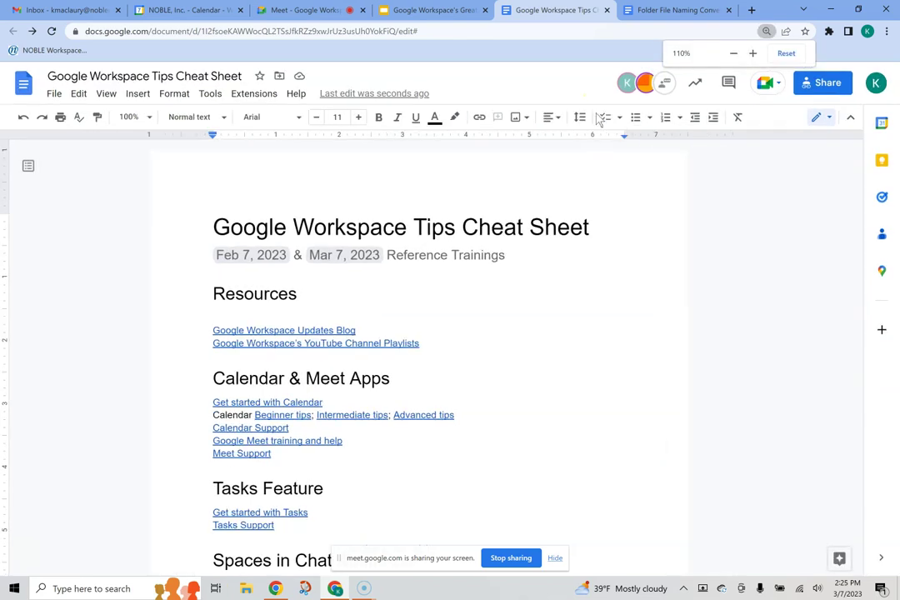
pyautogui.hotkey('ctrl', '+')
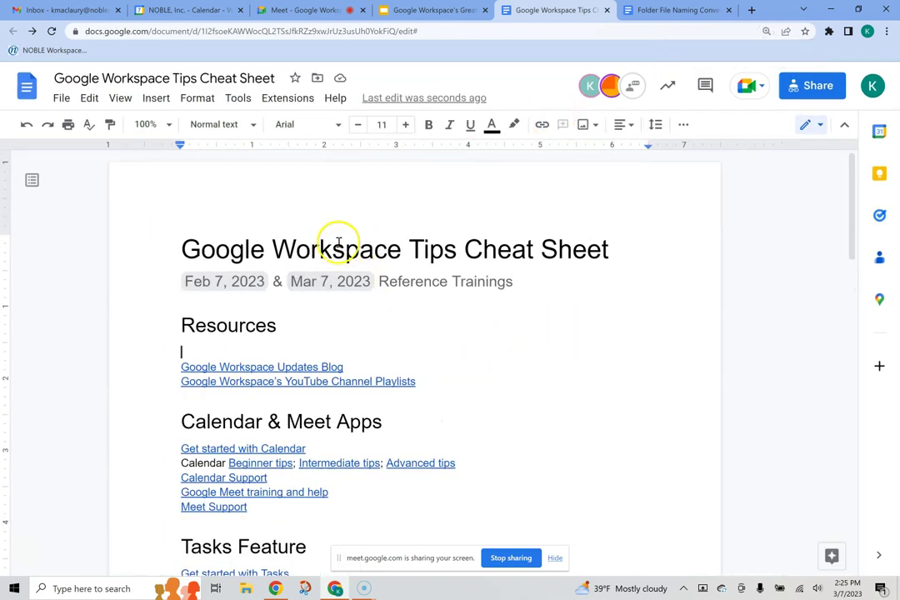
# Step: Make the line a 'Do the thing' checklist item, ticking then unticking its box
pyautogui.click(684, 124)
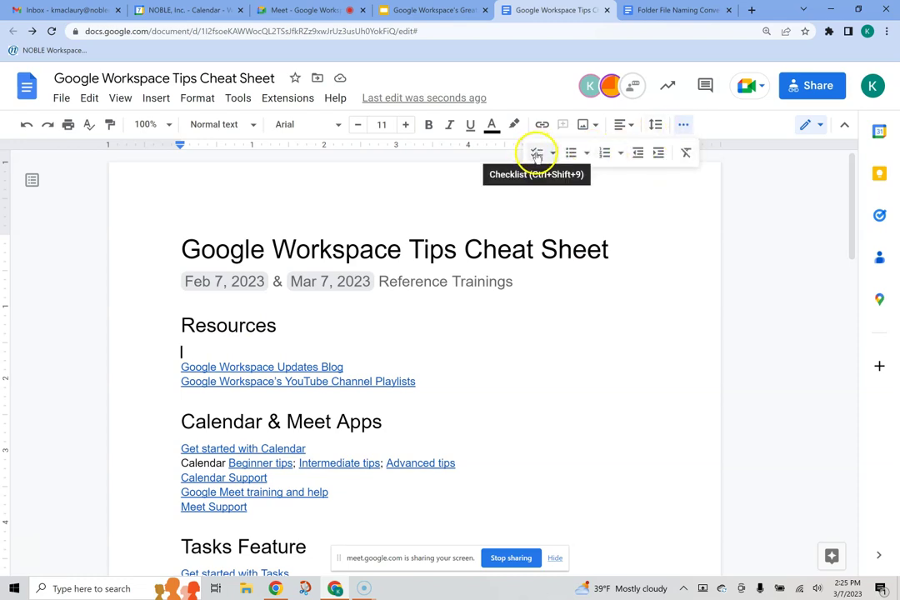
pyautogui.click(536, 154)
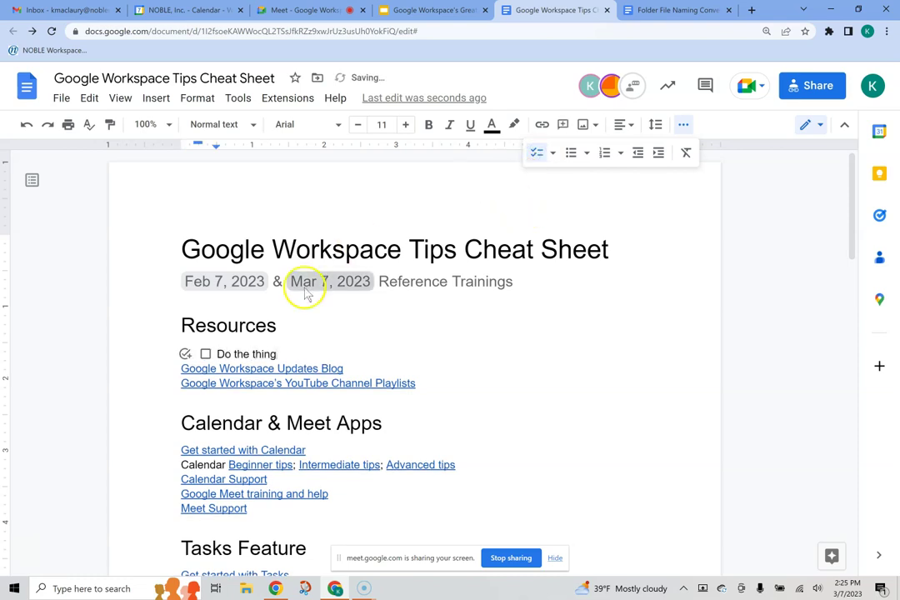
pyautogui.click(205, 354)
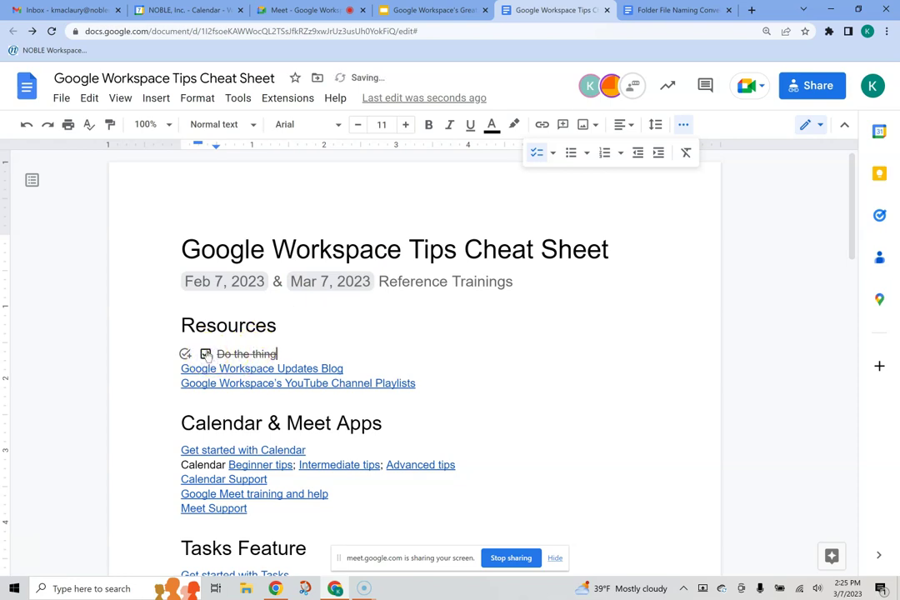
pyautogui.click(206, 355)
pyautogui.click(205, 355)
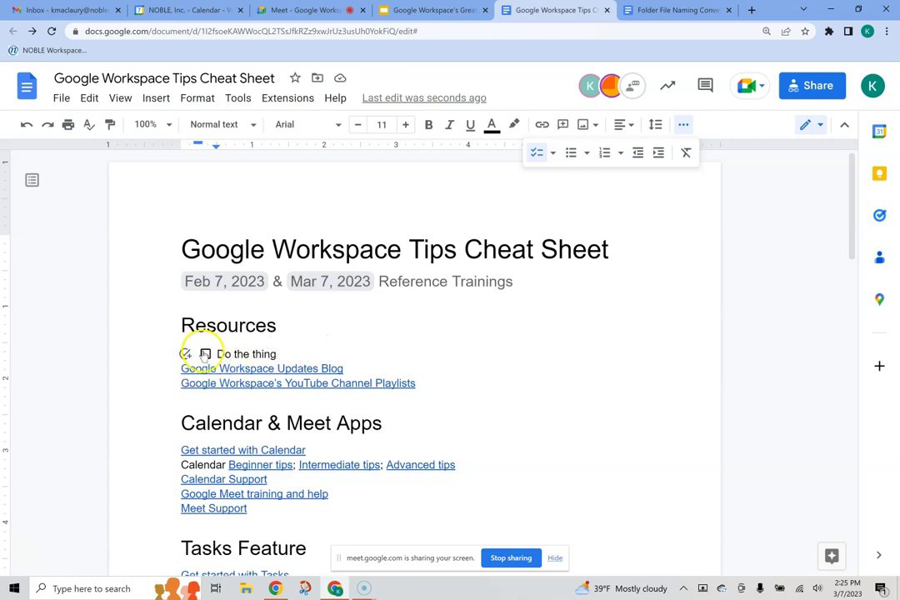
# Step: Set your own account as assignee due March 7, then try a colleague instead
pyautogui.click(185, 354)
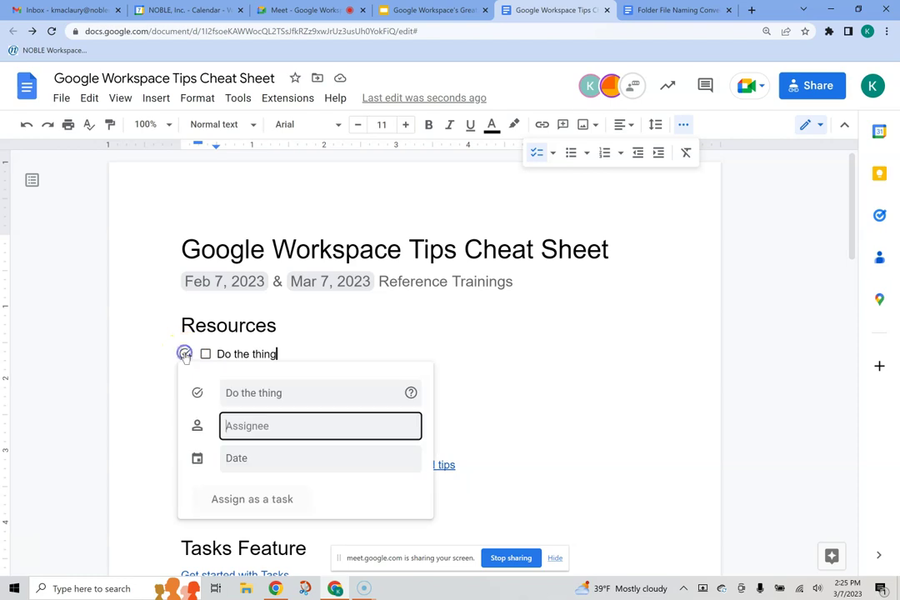
pyautogui.write('kerri')
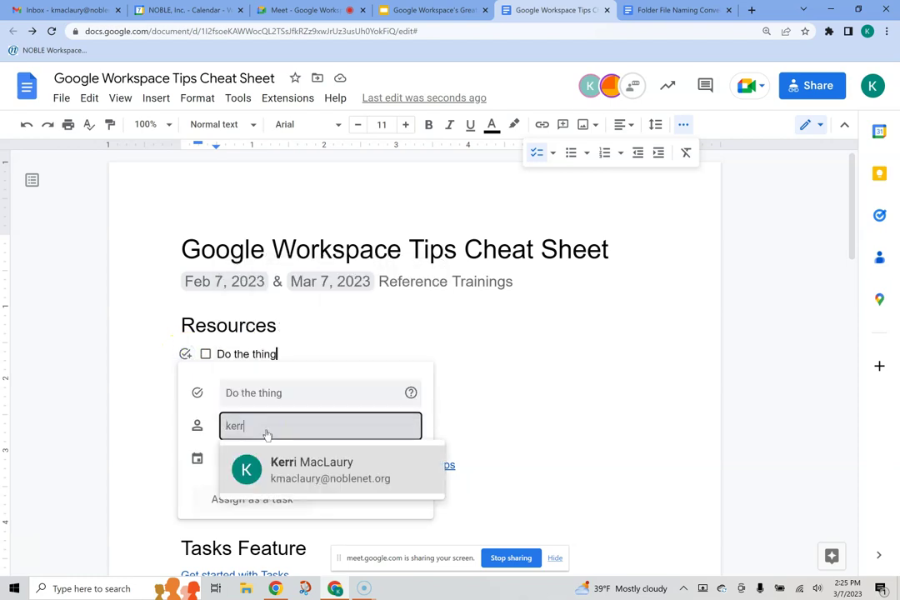
pyautogui.click(292, 466)
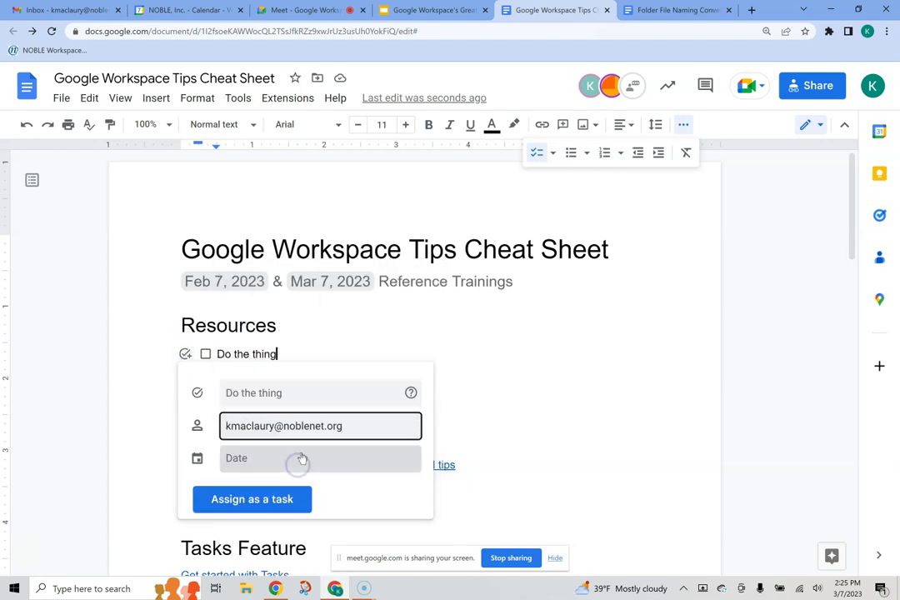
pyautogui.click(282, 458)
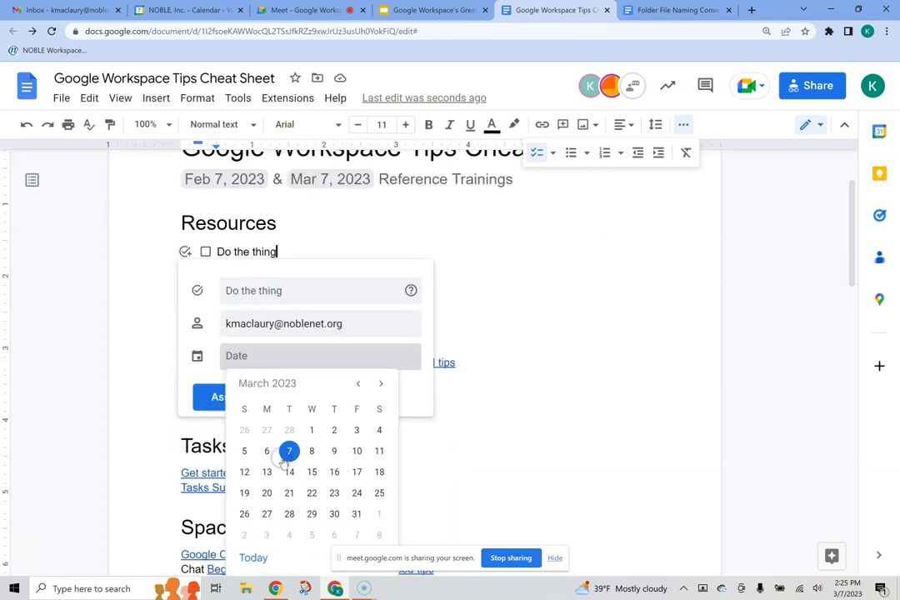
pyautogui.click(291, 450)
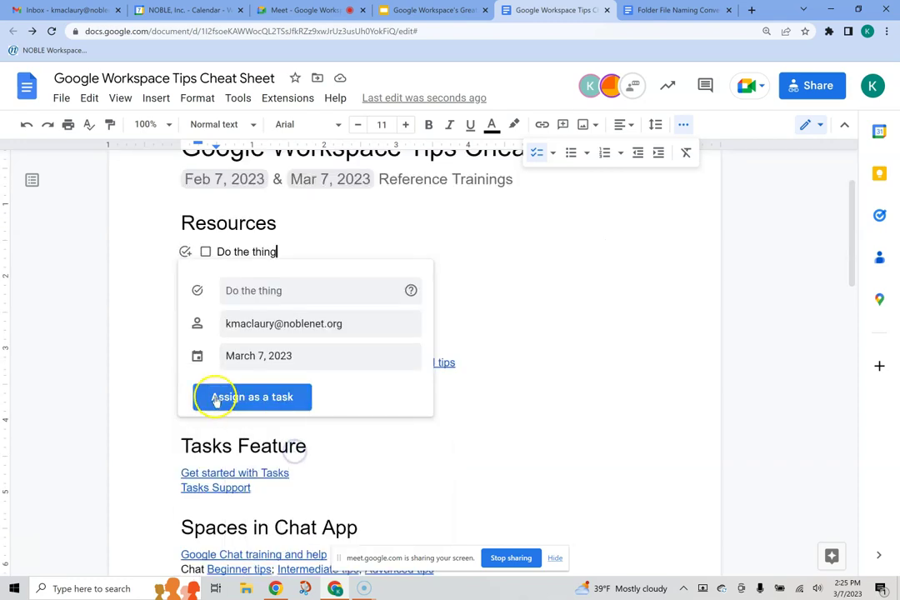
pyautogui.moveTo(344, 325); pyautogui.dragTo(209, 333)
pyautogui.write('lisa')
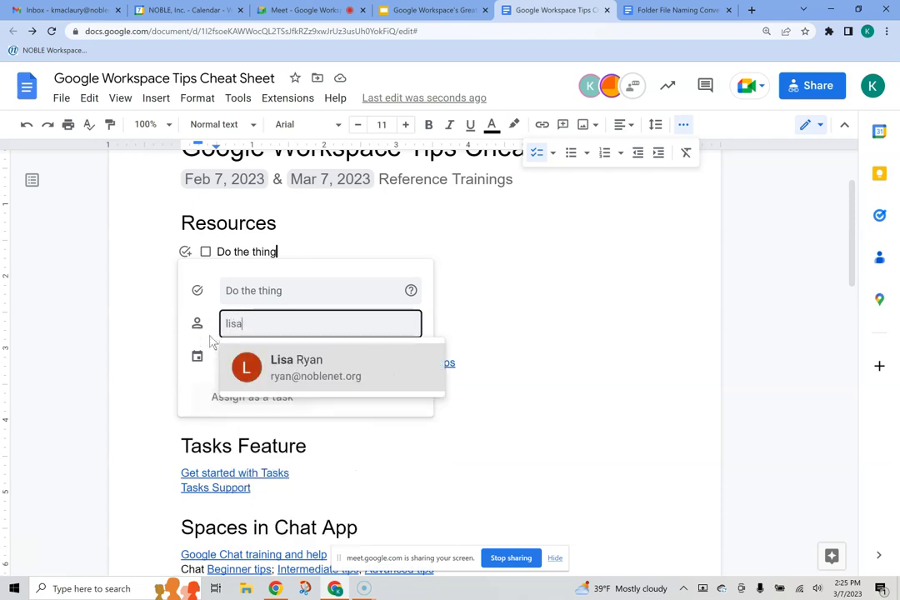
pyautogui.click(283, 362)
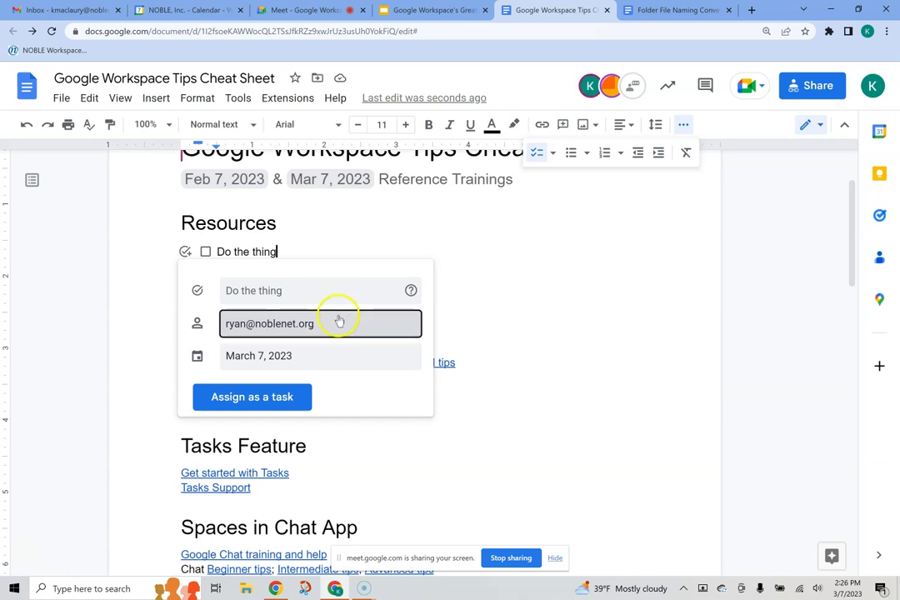
# Step: Restore your own account as assignee and assign 'Do the thing' as a task
pyautogui.moveTo(325, 325); pyautogui.dragTo(200, 329)
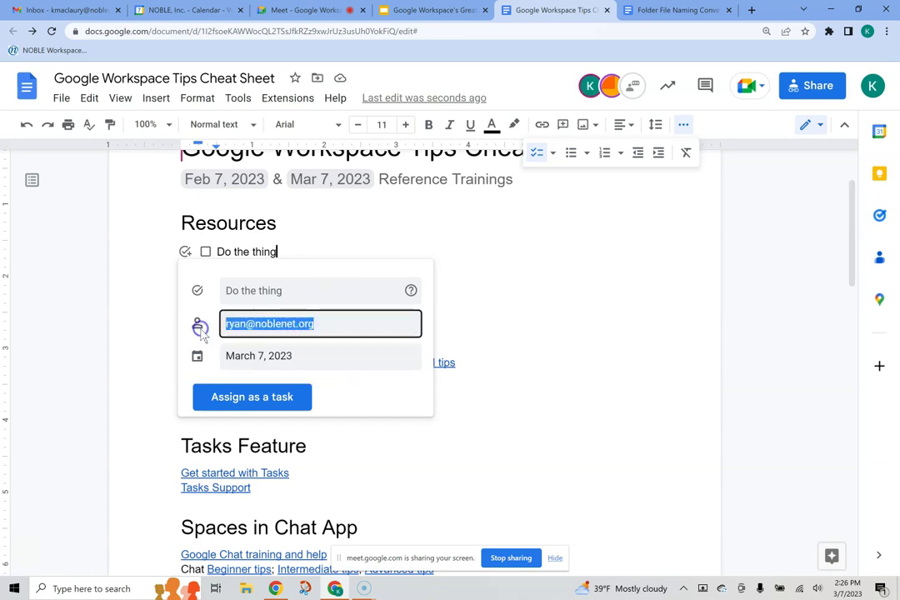
pyautogui.press('BackSpace')
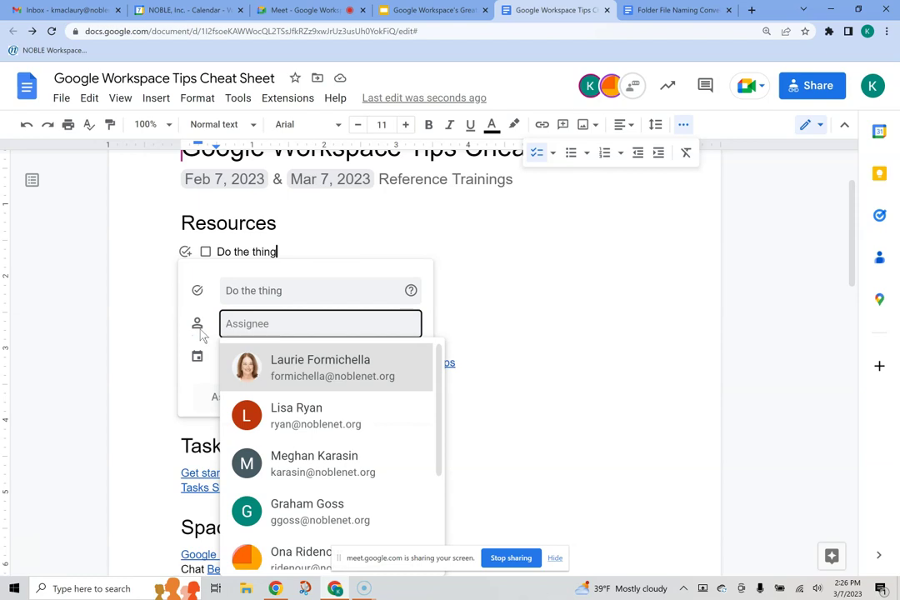
pyautogui.click(202, 334)
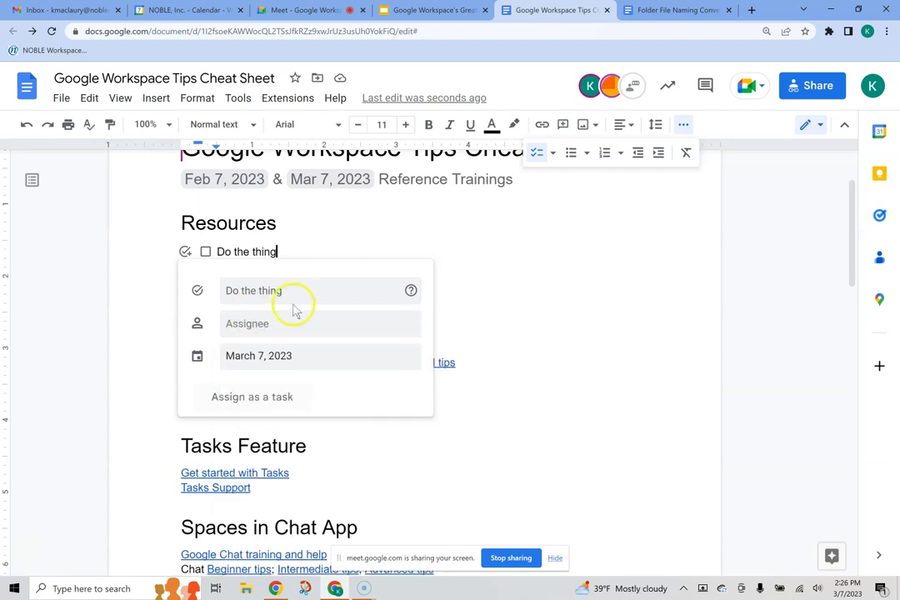
pyautogui.click(320, 327)
pyautogui.write('kerri')
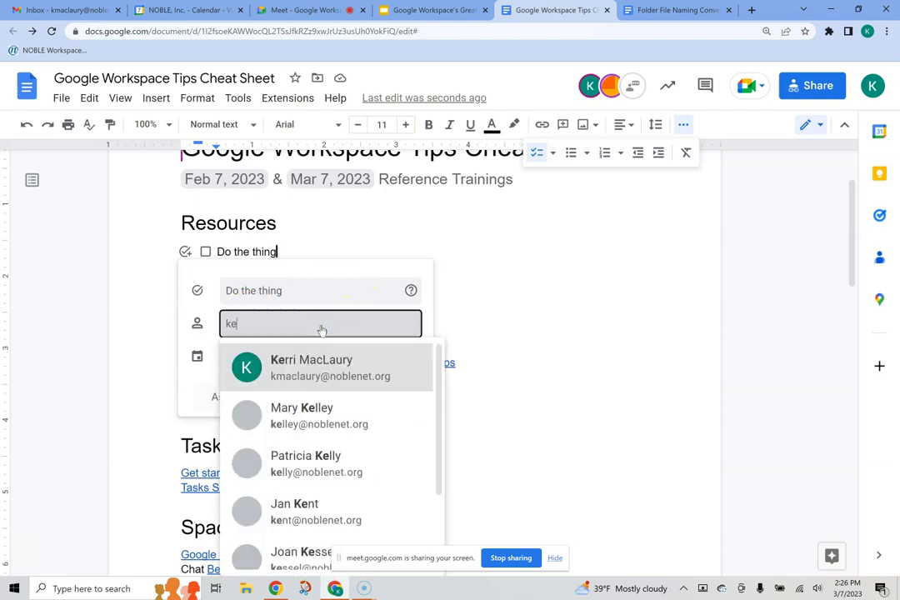
pyautogui.click(330, 368)
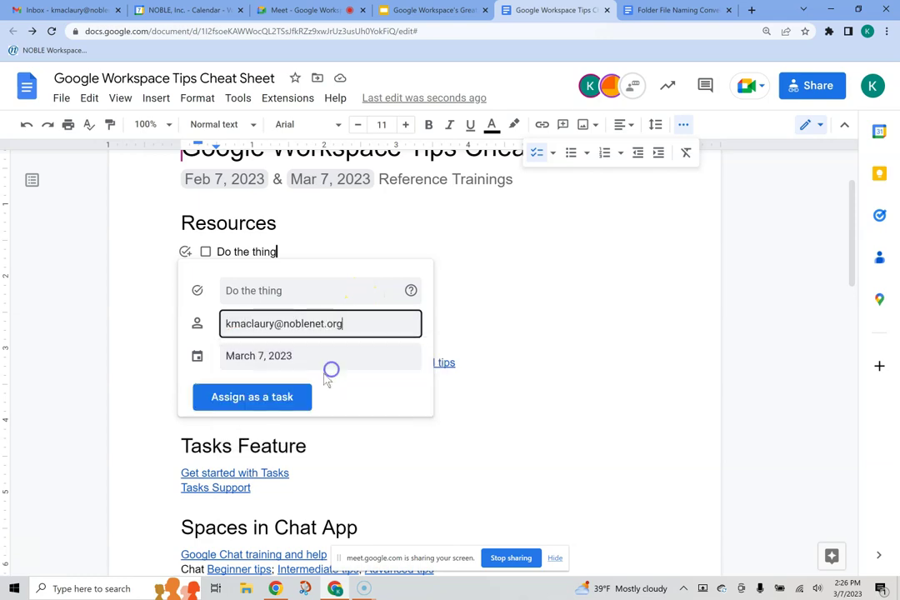
pyautogui.click(274, 397)
# Step: Edit the assigned task to change its due date to March 10
pyautogui.click(185, 252)
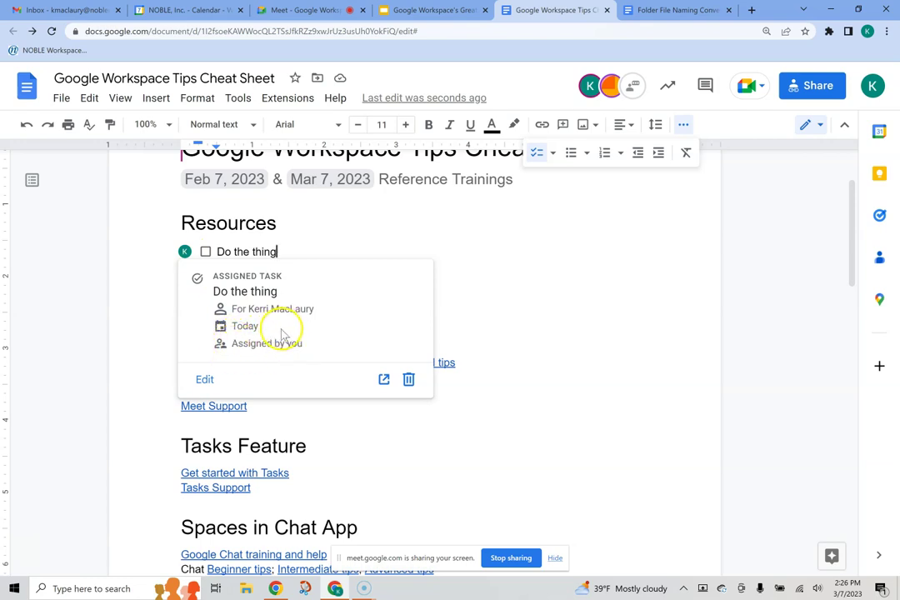
pyautogui.click(204, 379)
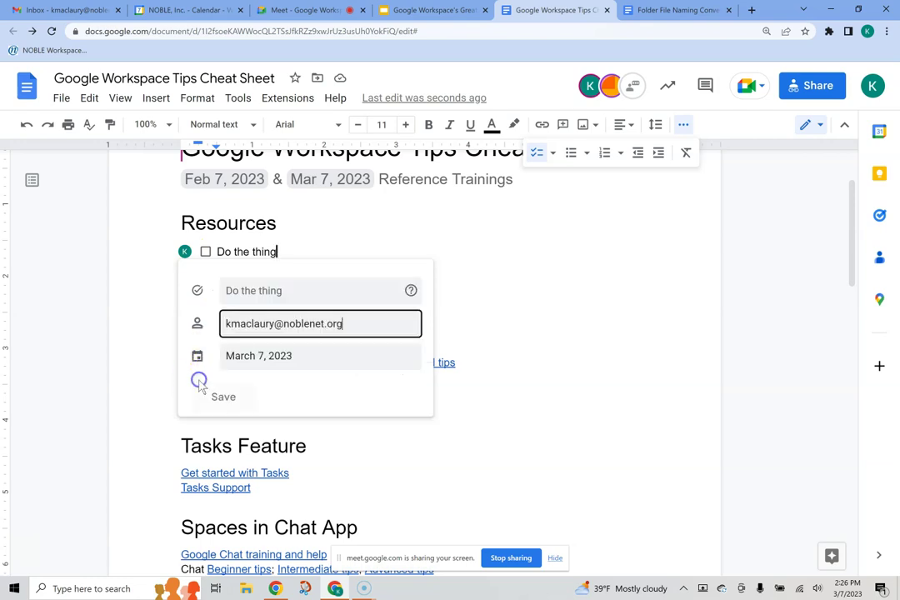
pyautogui.click(341, 361)
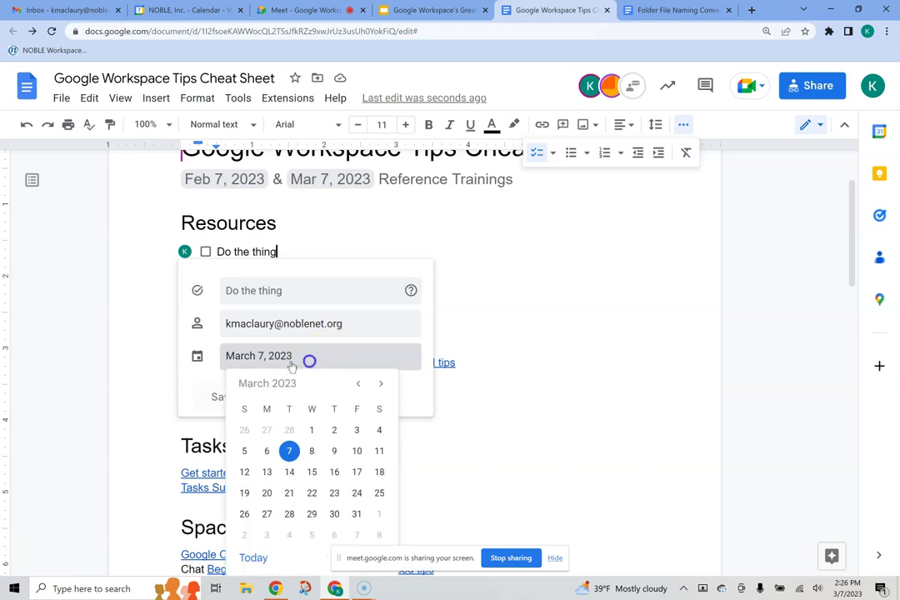
pyautogui.click(356, 451)
pyautogui.click(337, 245)
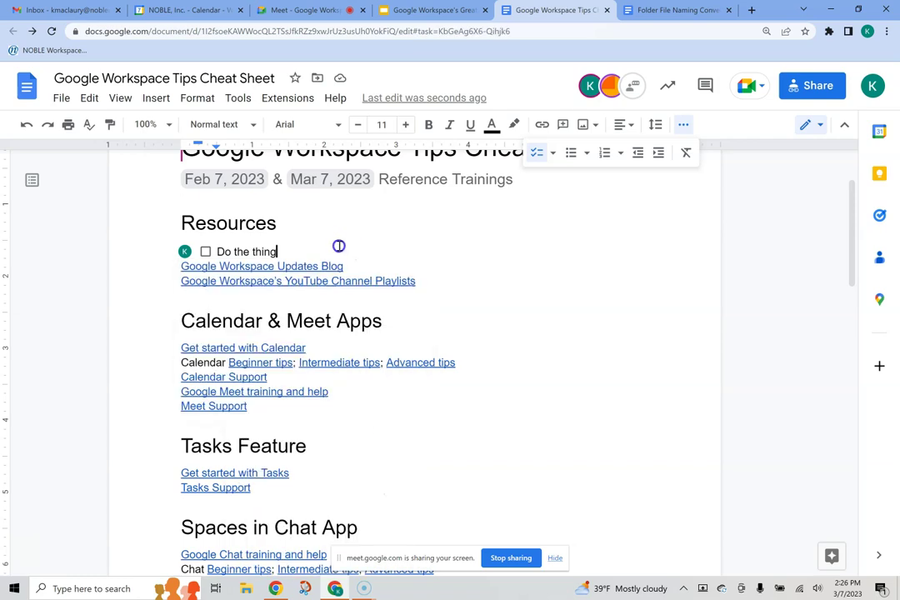
# Step: In the Tasks panel's My Tasks list, tick 'Do the thing' as completed
pyautogui.click(878, 215)
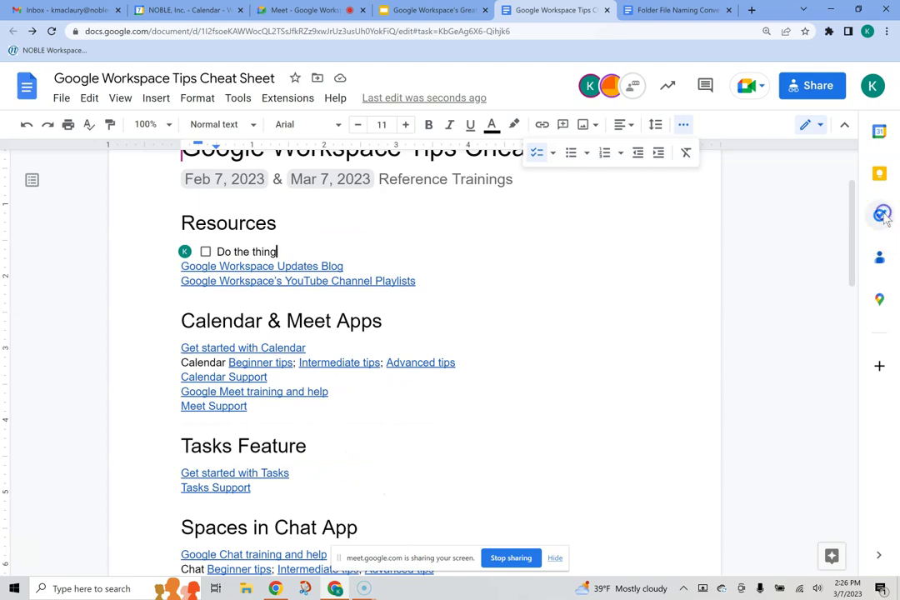
pyautogui.click(730, 92)
pyautogui.click(738, 161)
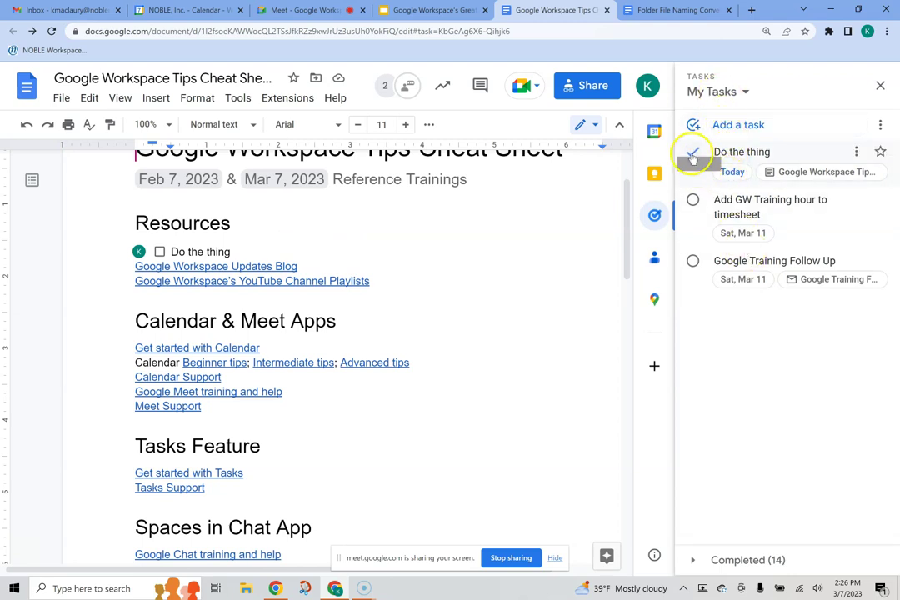
pyautogui.click(160, 252)
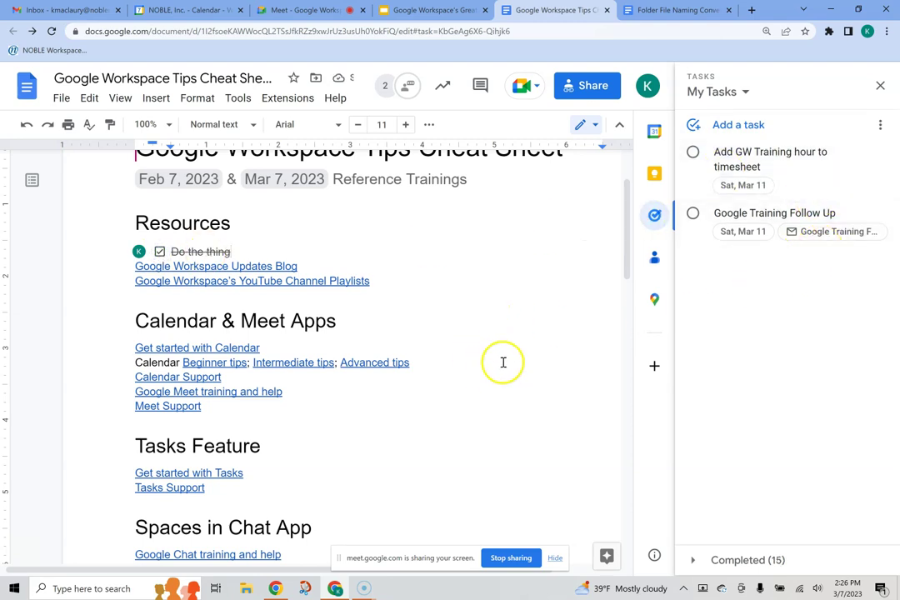
pyautogui.click(882, 88)
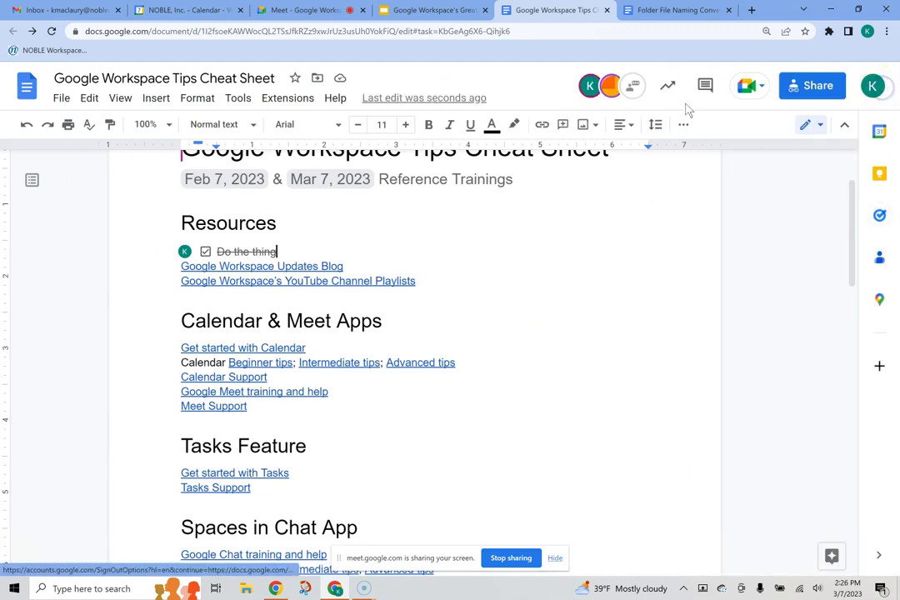
pyautogui.moveTo(432, 16)
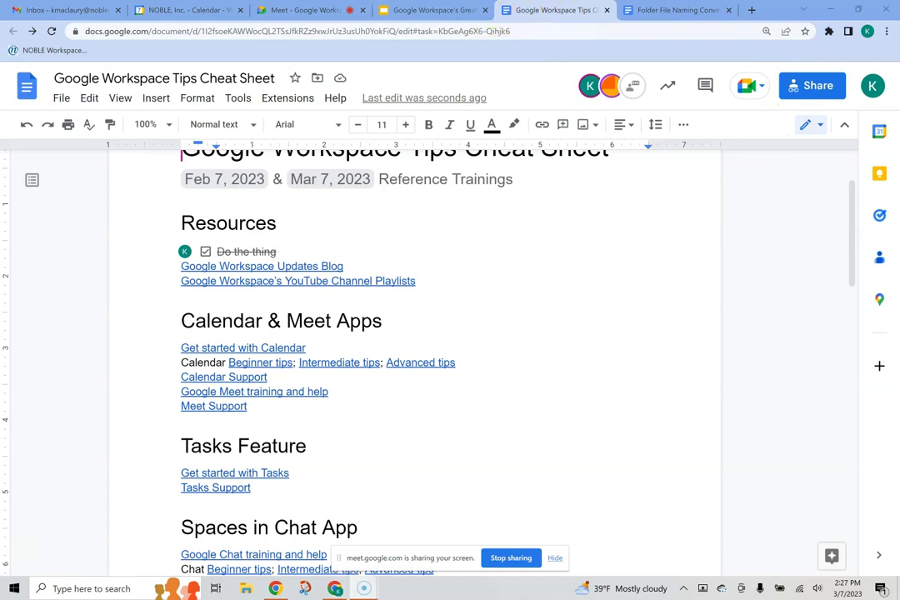
# Step: Close the cheat sheet and launch Google Drive from Calendar's apps grid, zoomed to 125%
pyautogui.click(606, 10)
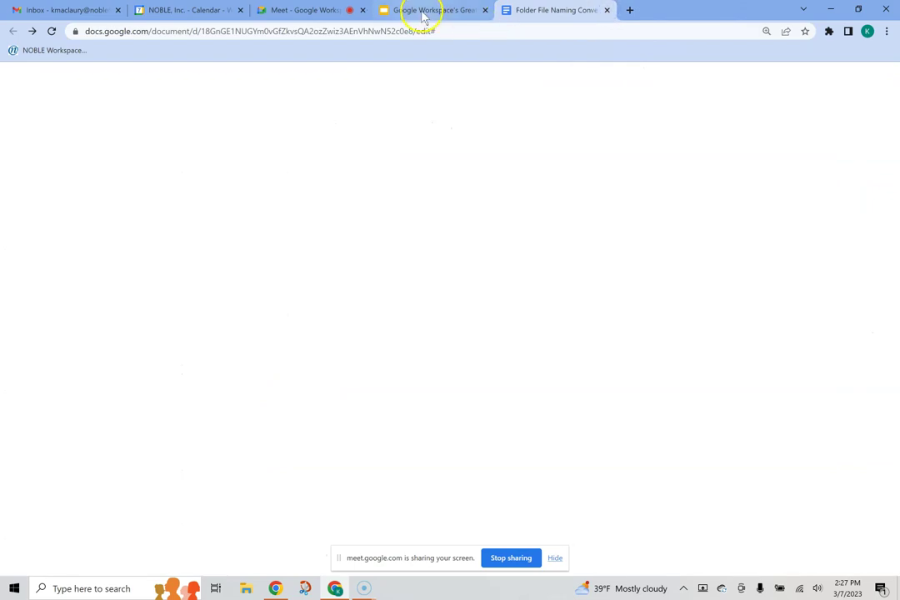
pyautogui.click(302, 10)
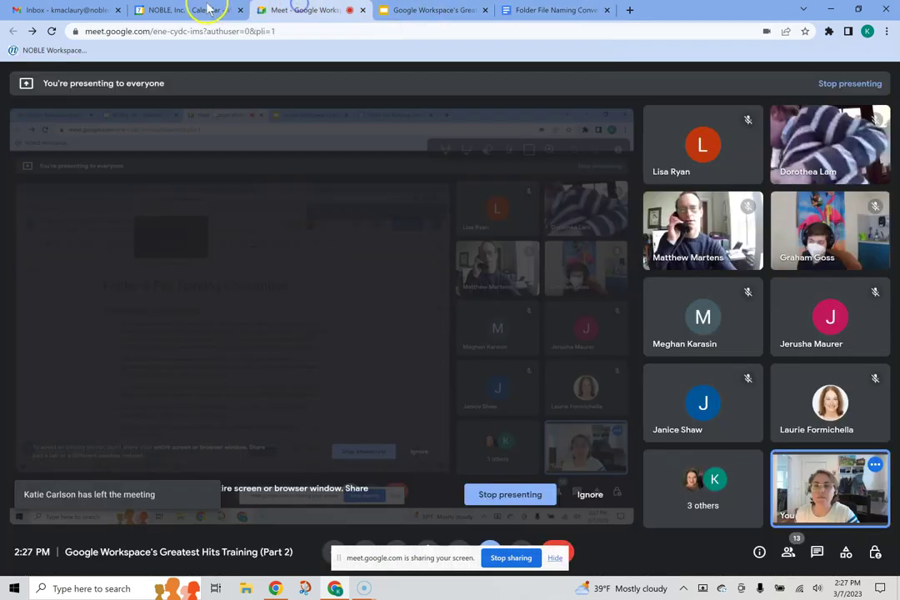
pyautogui.click(188, 10)
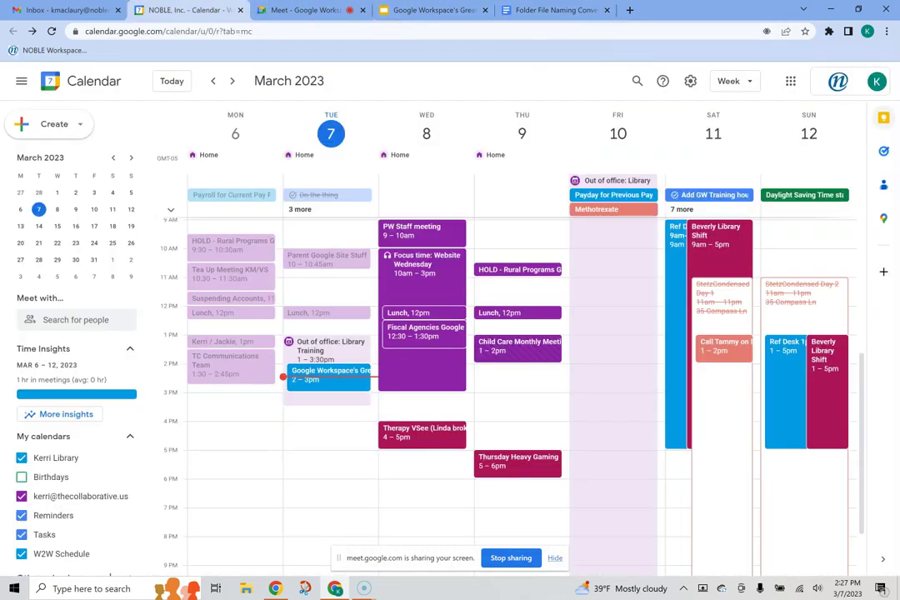
pyautogui.click(791, 82)
pyautogui.click(858, 129)
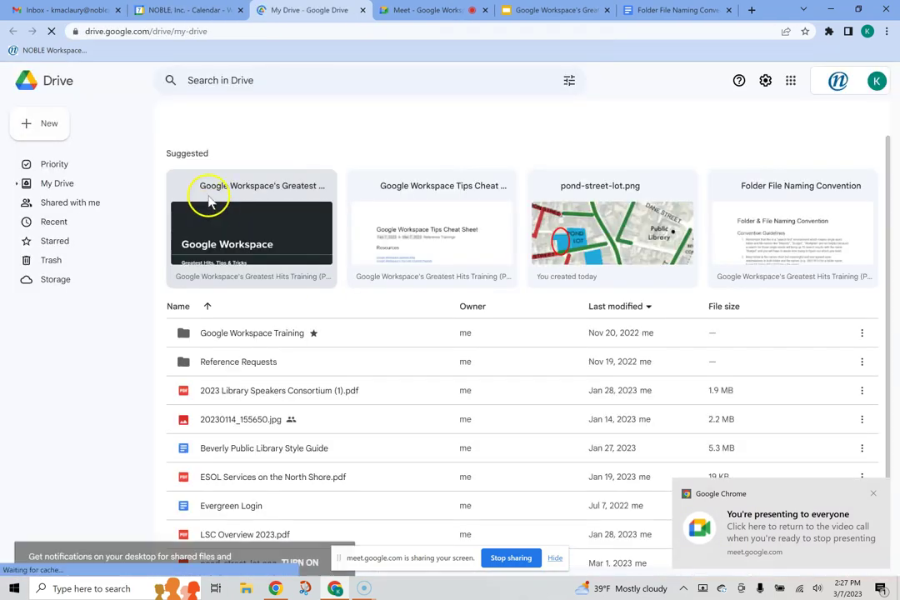
pyautogui.hotkey('ctrl', '+')
pyautogui.hotkey('ctrl', '+')
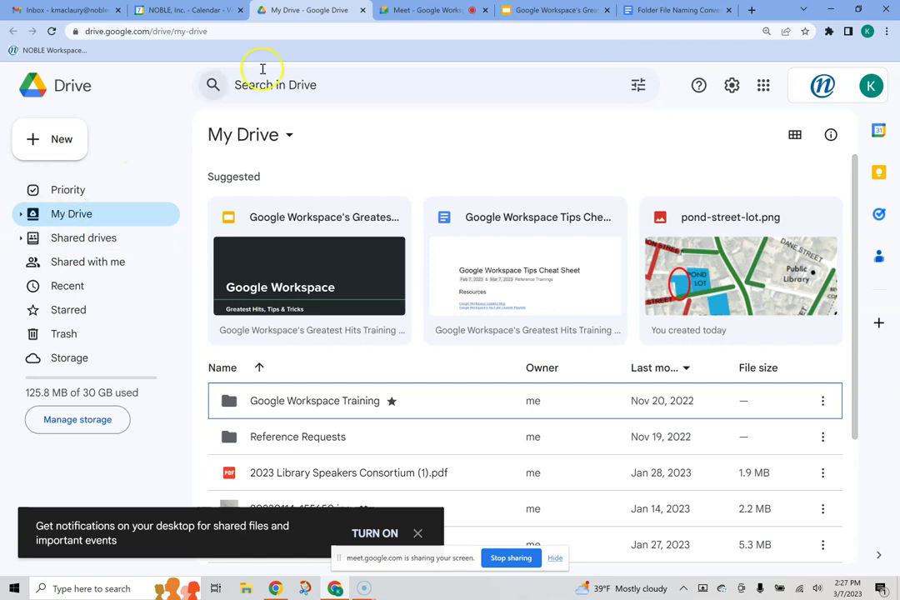
# Step: Go back to My Drive and open Shared drives to see the Reference drive
pyautogui.click(437, 11)
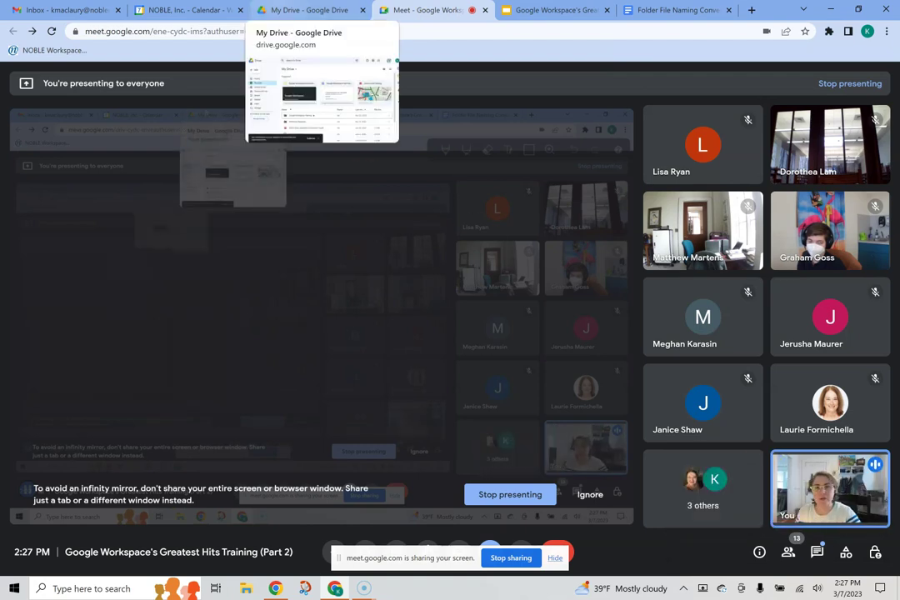
pyautogui.click(291, 14)
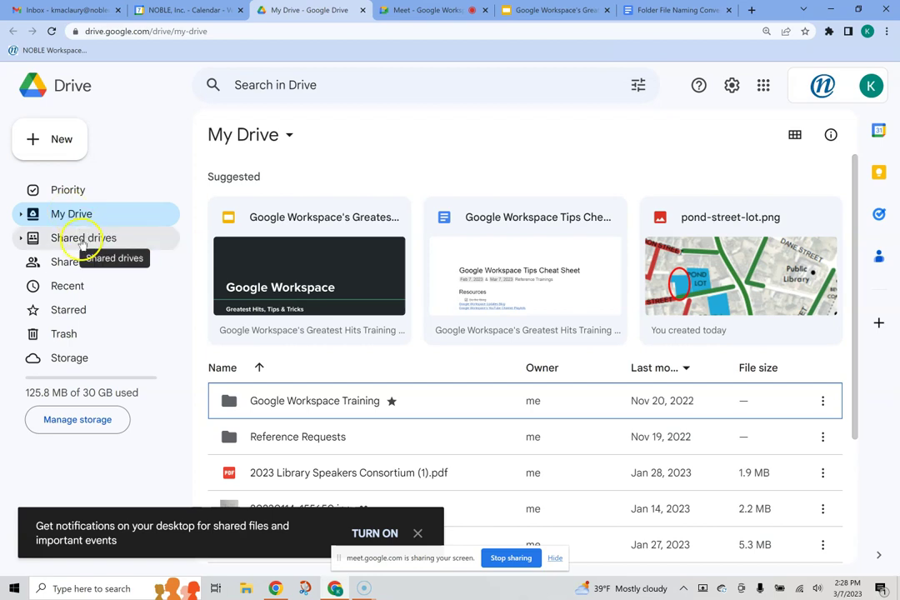
pyautogui.click(73, 239)
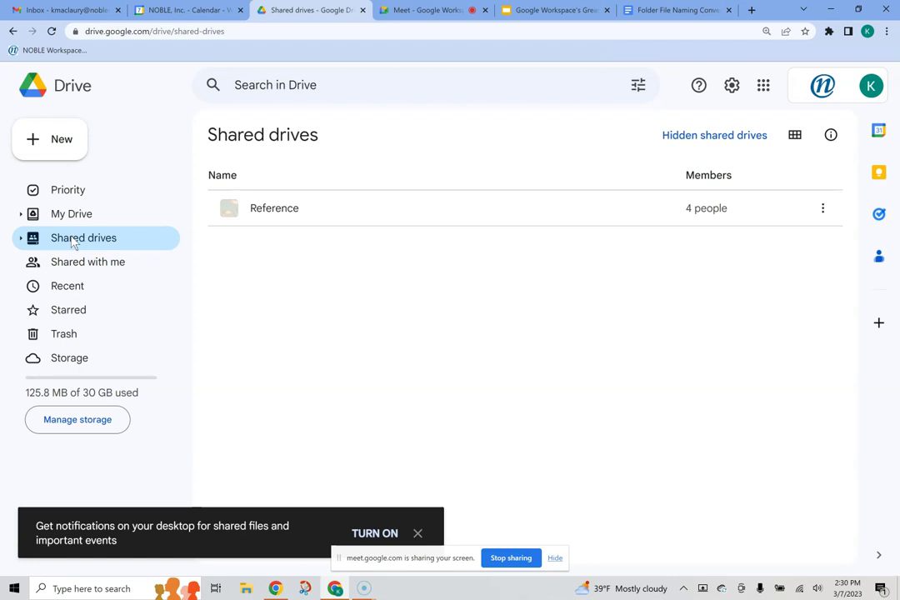
# Step: Switch to the Google Workspace's Greatest Hits deck, open at slide 9, 'Drive Me Crazy'
pyautogui.click(533, 10)
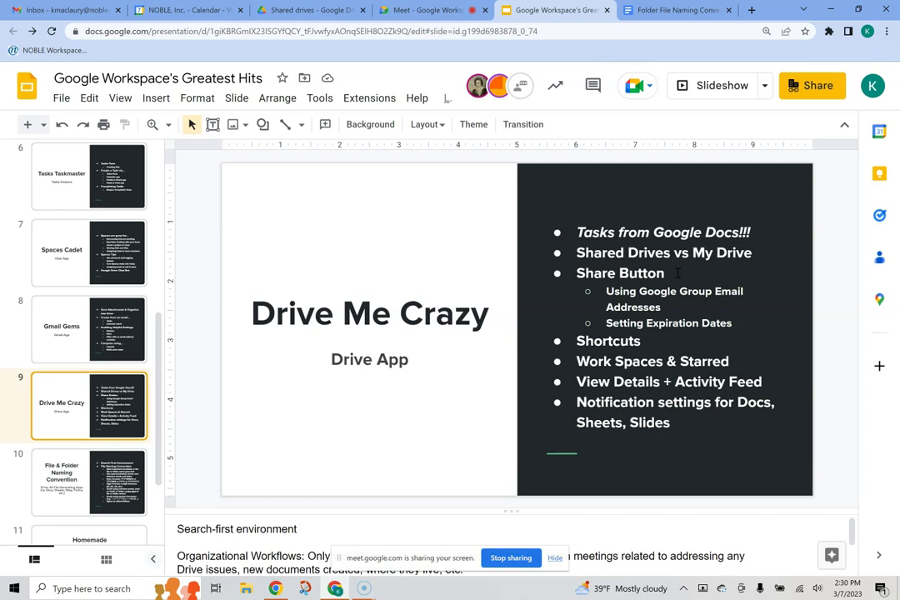
# Step: Open the deck's sharing settings and bring up the Add people contact suggestions
pyautogui.click(827, 90)
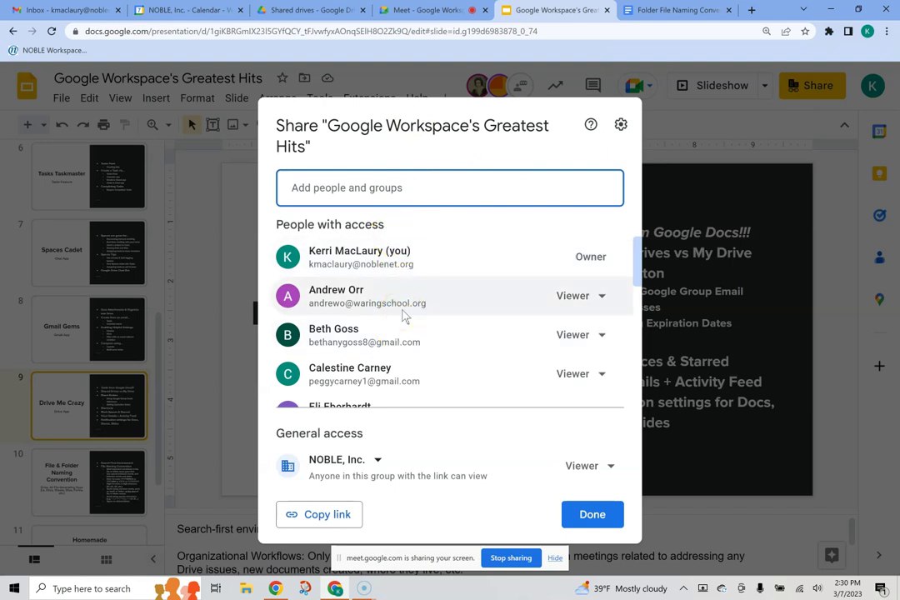
pyautogui.moveTo(405, 315)
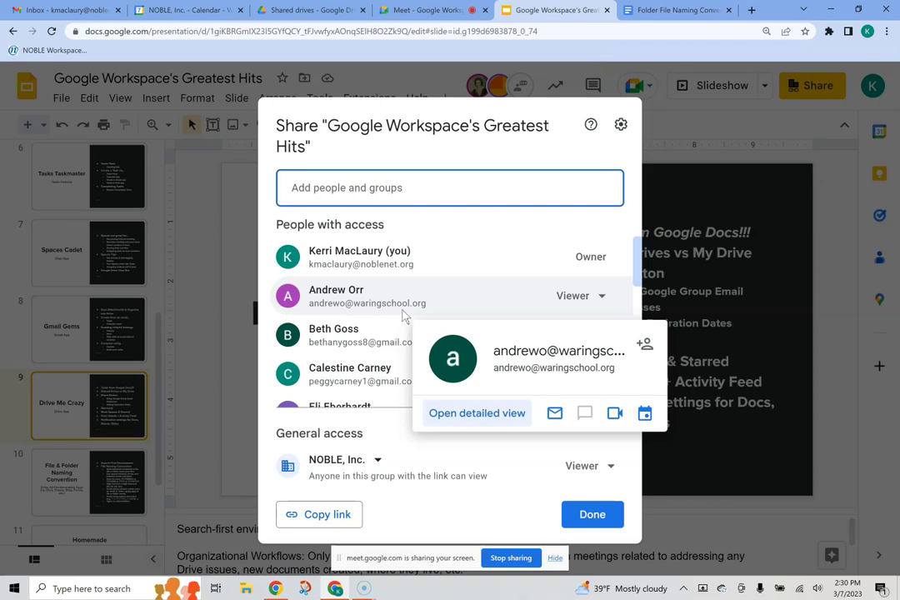
pyautogui.click(327, 188)
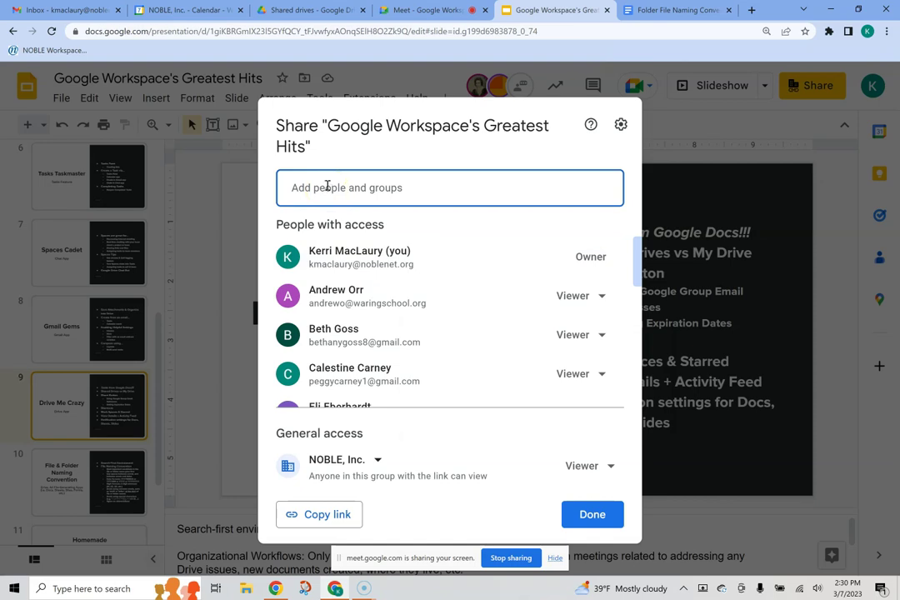
pyautogui.click(327, 188)
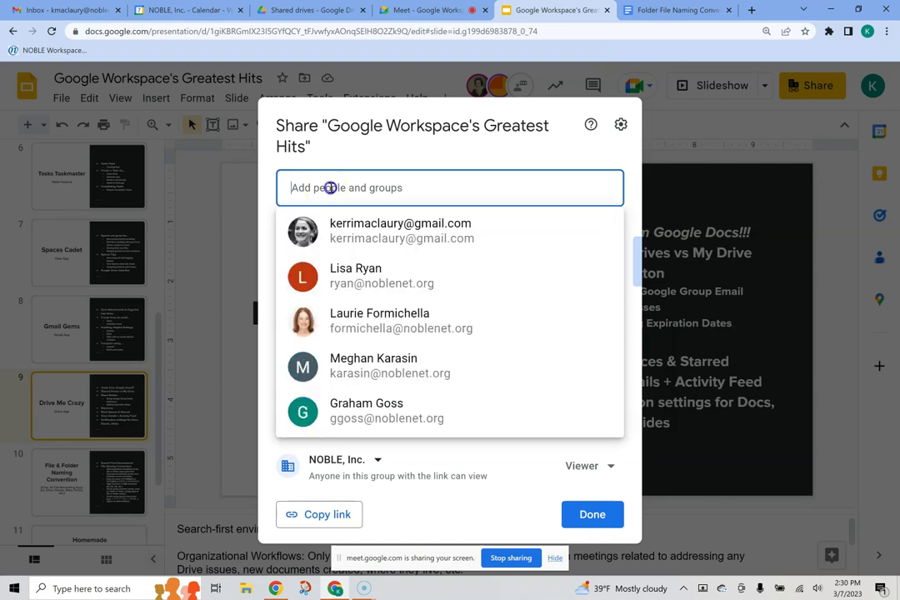
pyautogui.click(433, 146)
pyautogui.click(390, 188)
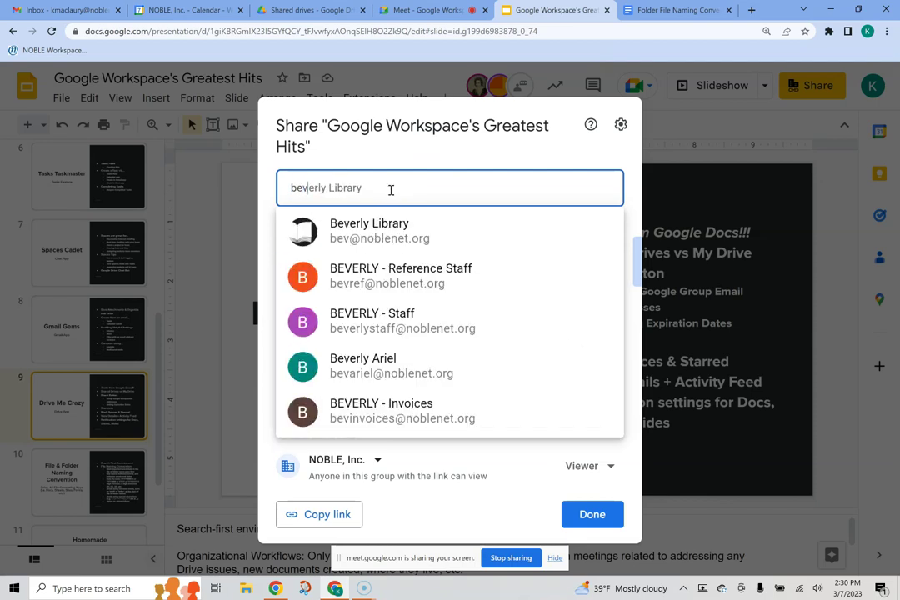
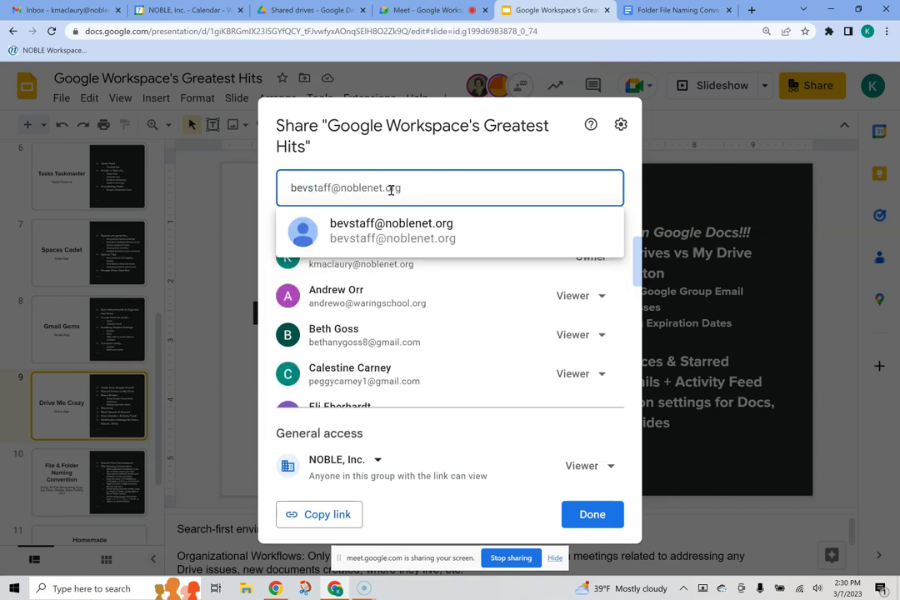
# Step: Try a staff group e-mail address, then clear it to show the current access list
pyautogui.moveTo(377, 233)
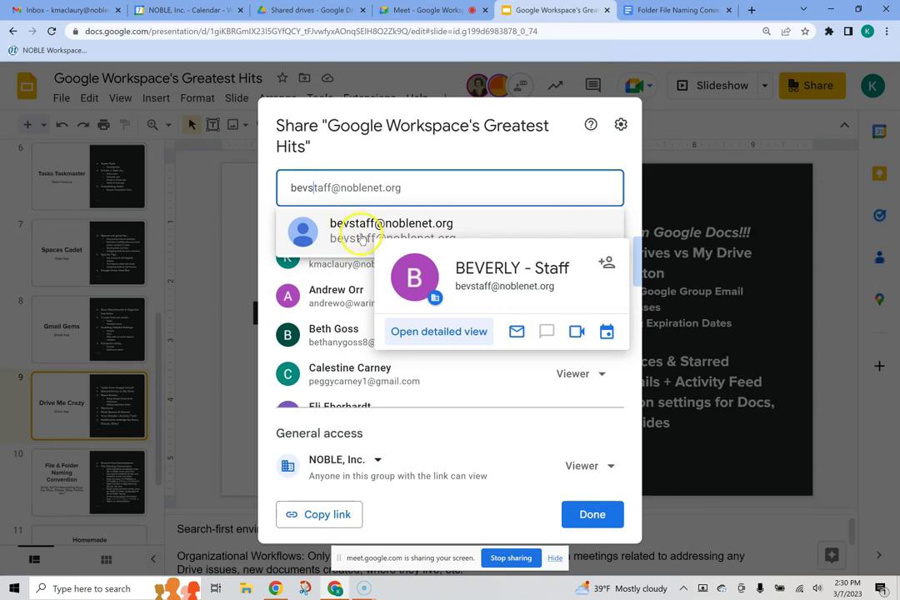
pyautogui.click(411, 151)
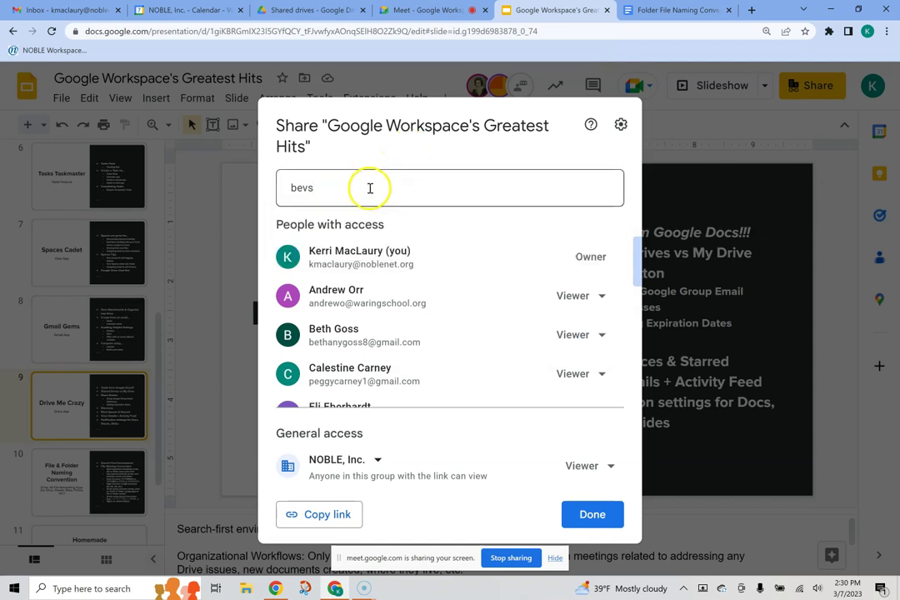
pyautogui.click(366, 188)
pyautogui.press('BackSpace')
pyautogui.press('BackSpace')
pyautogui.press('BackSpace')
pyautogui.press('BackSpace')
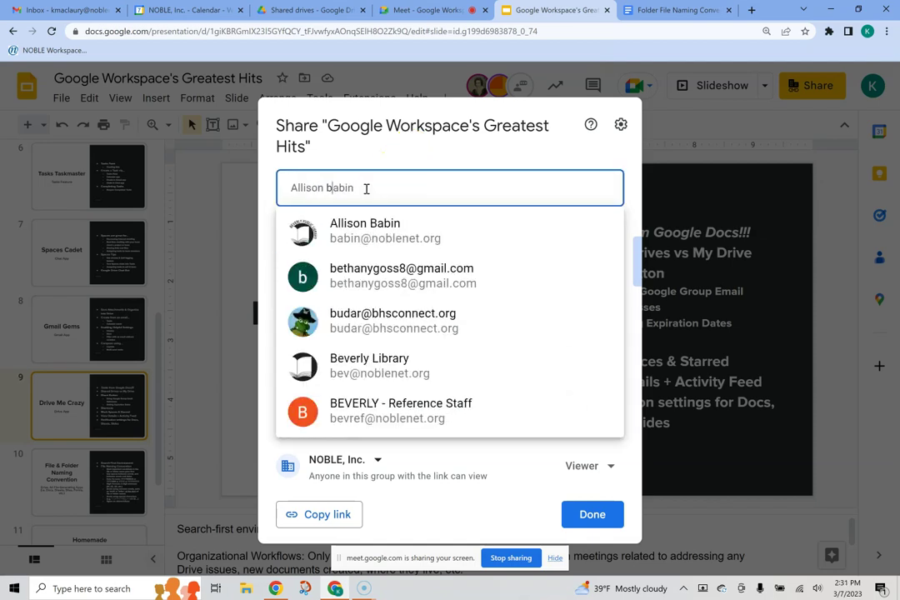
pyautogui.click(367, 148)
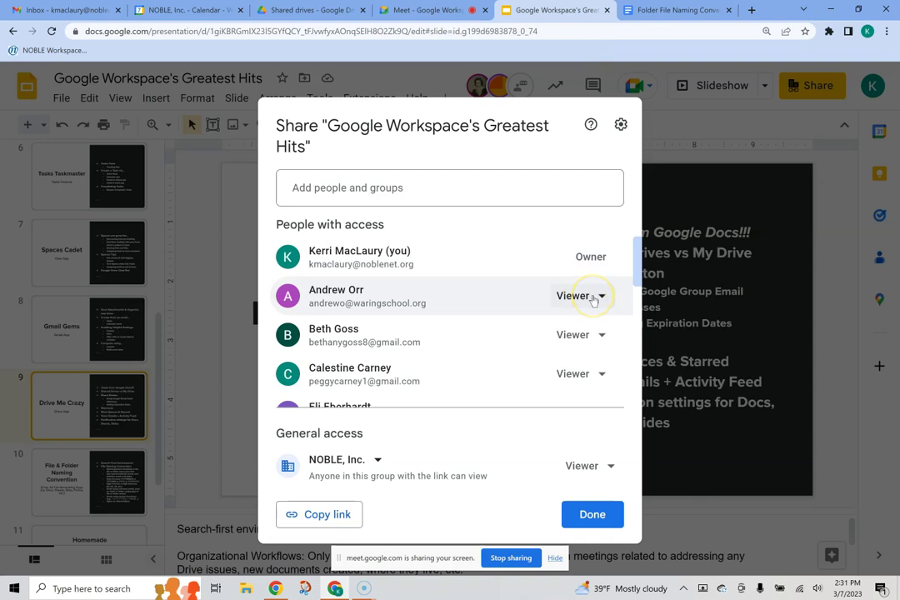
# Step: Share the deck as Editor with the suggested personal Gmail account, confirming outside sharing
pyautogui.click(593, 299)
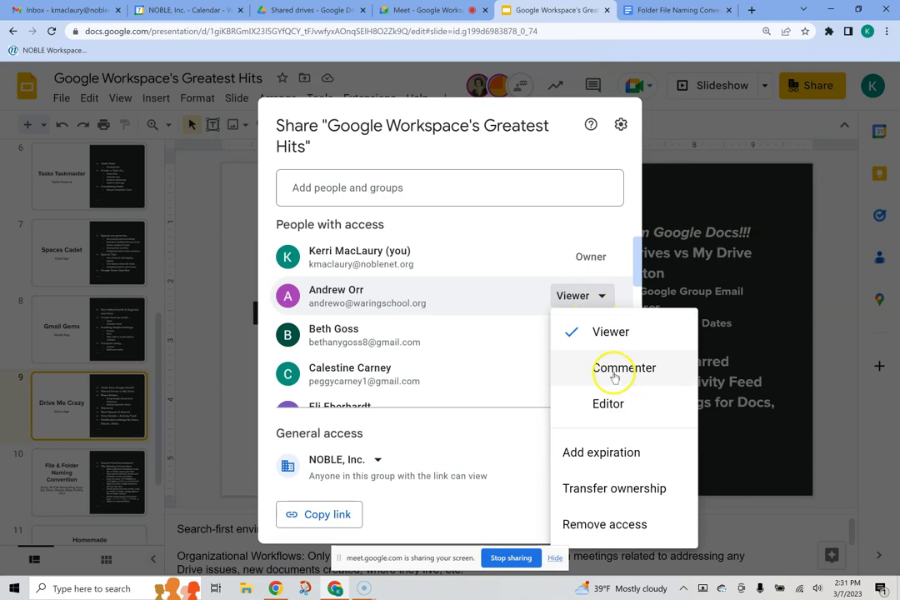
pyautogui.click(565, 153)
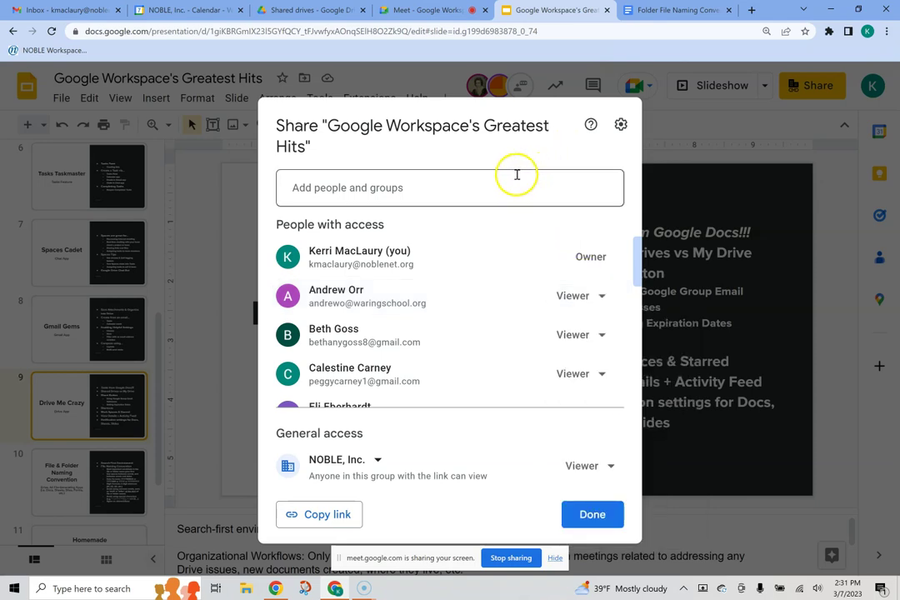
pyautogui.click(447, 186)
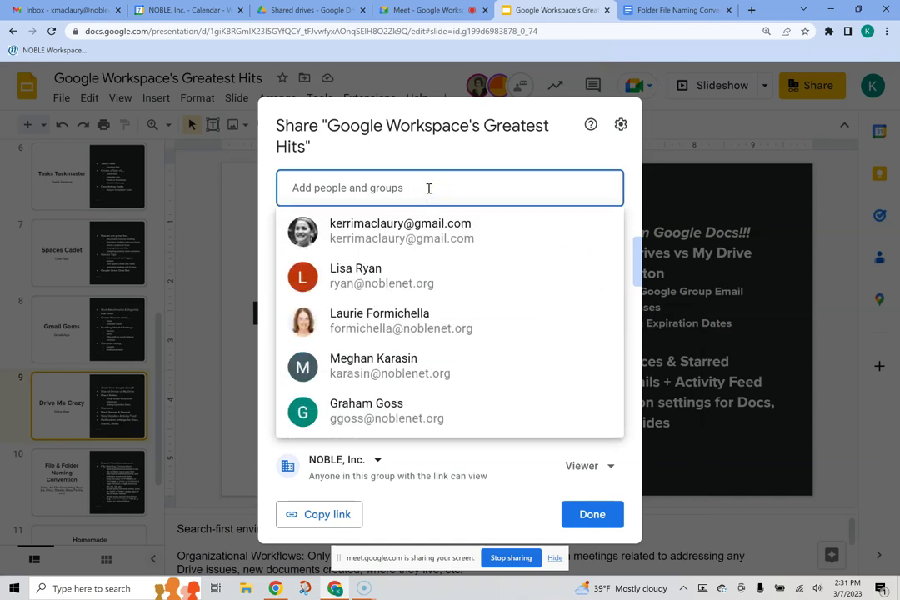
pyautogui.write('k')
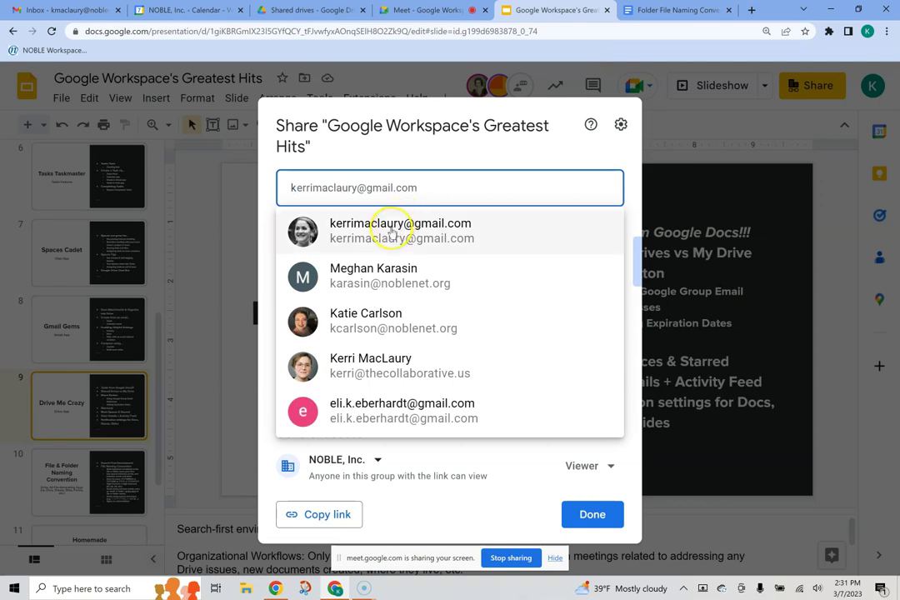
pyautogui.moveTo(391, 233)
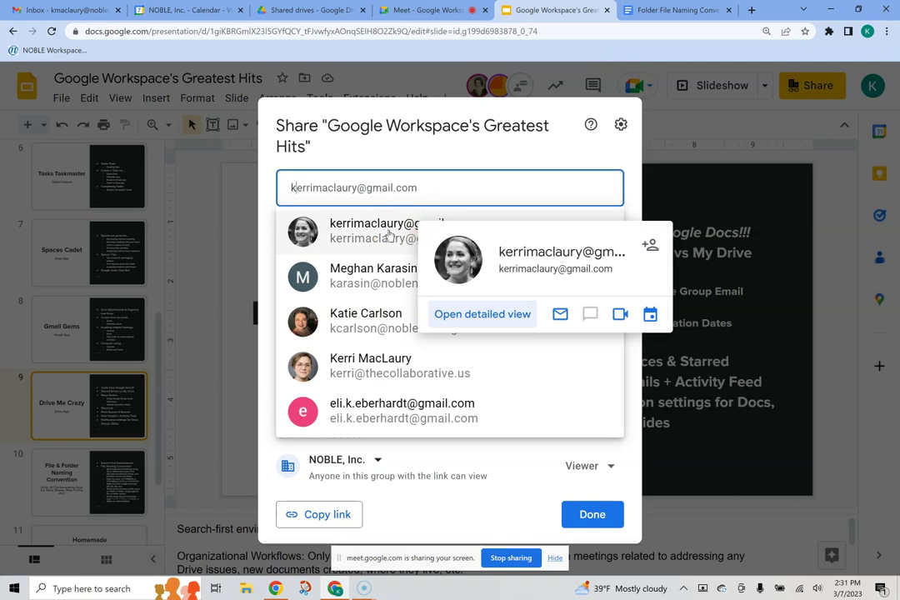
pyautogui.click(388, 235)
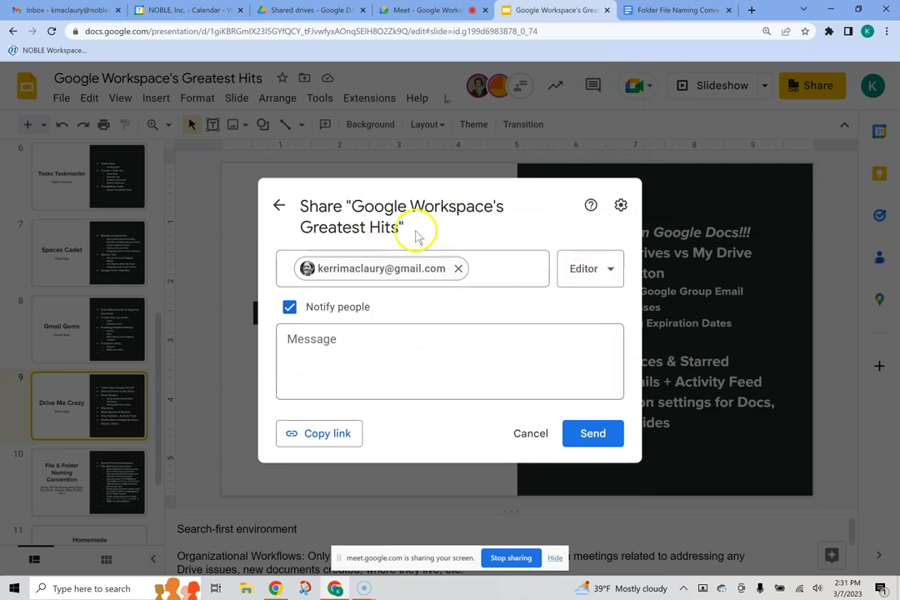
pyautogui.click(587, 435)
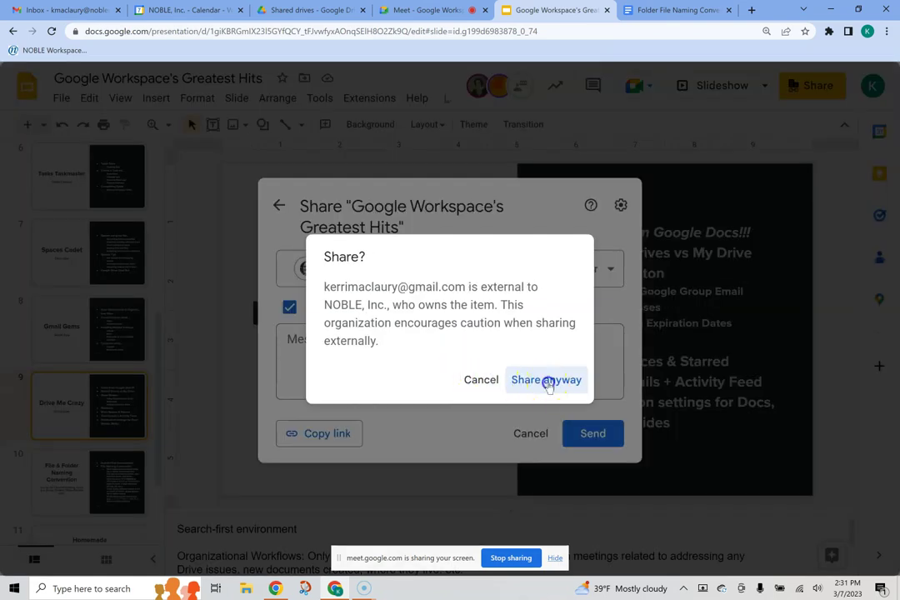
pyautogui.click(547, 381)
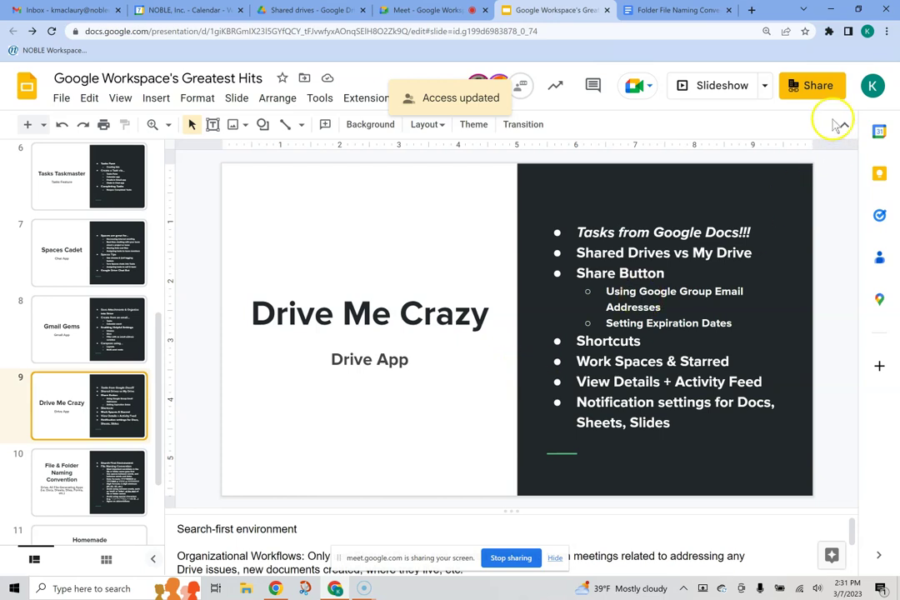
# Step: Reopen sharing and explore the new editor's access expiration options without setting a date
pyautogui.click(815, 88)
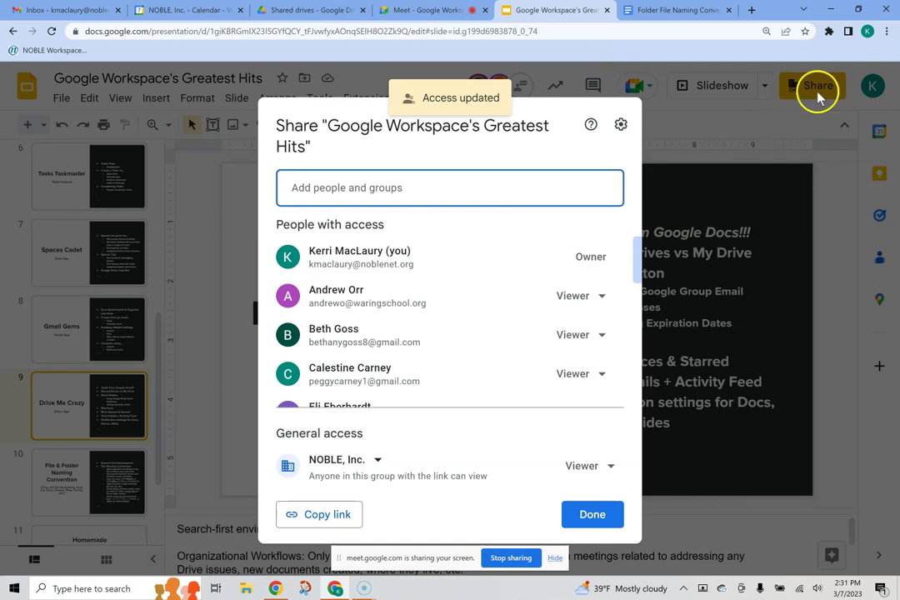
pyautogui.scroll(-3, 512, 317)
pyautogui.scroll(-5, 510, 323)
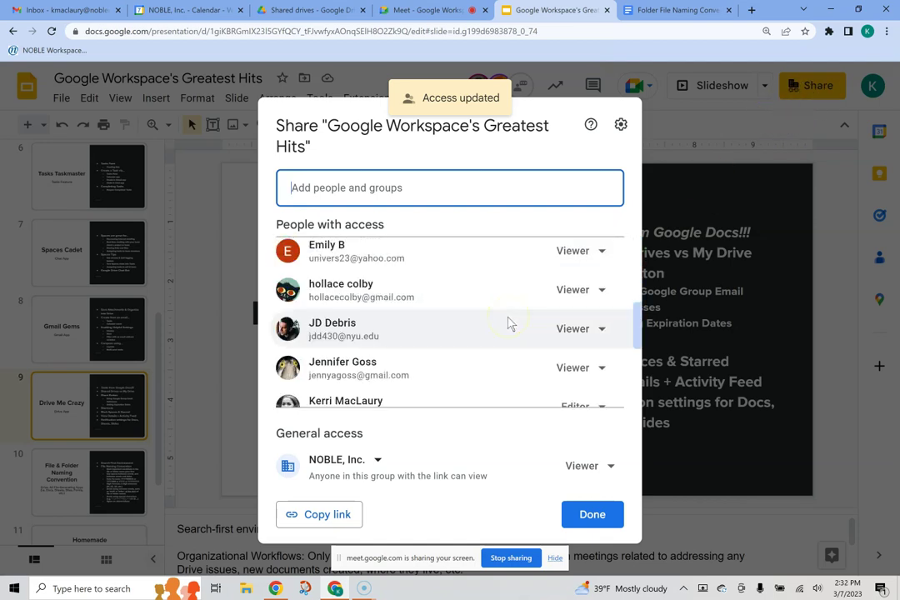
pyautogui.scroll(3, 509, 322)
pyautogui.scroll(-1, 490, 338)
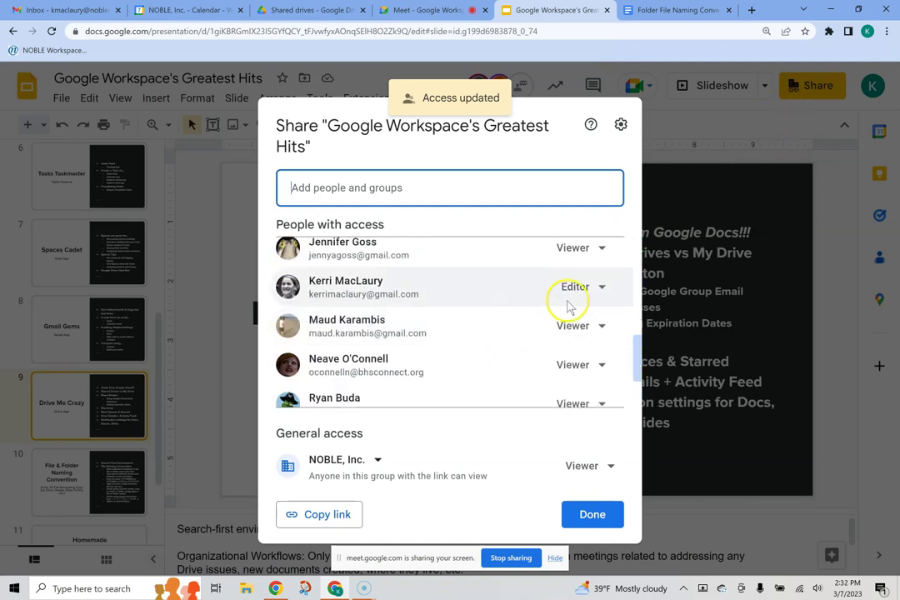
pyautogui.click(594, 289)
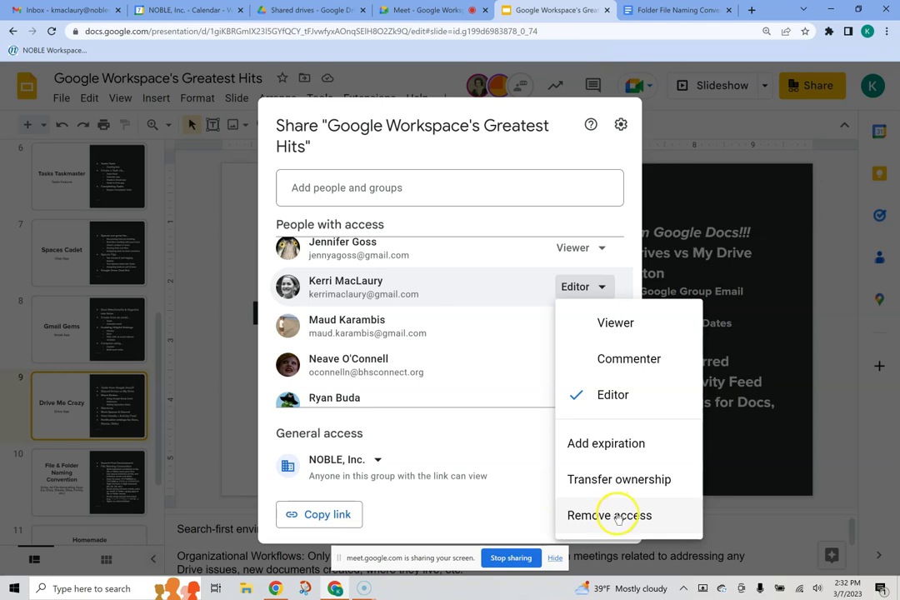
pyautogui.click(598, 446)
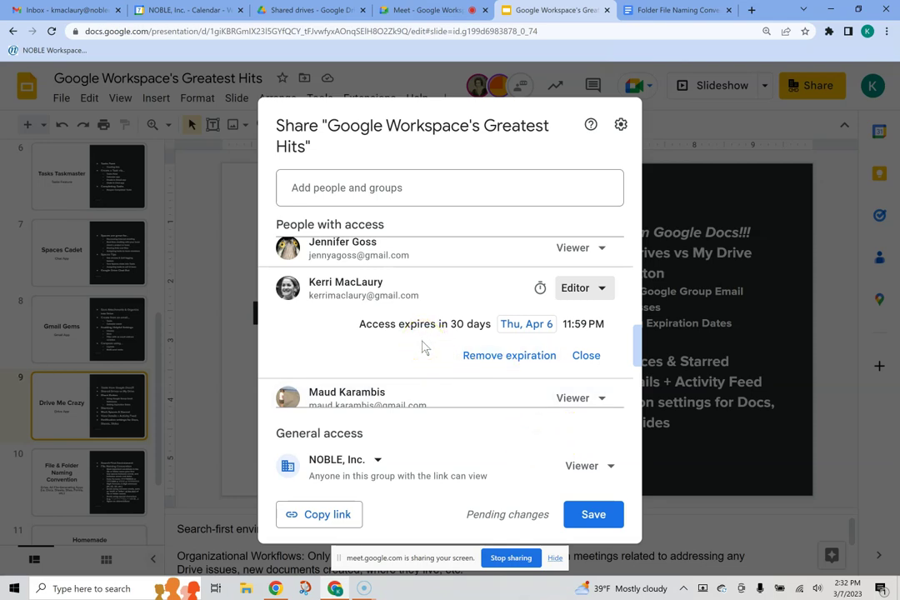
pyautogui.click(516, 325)
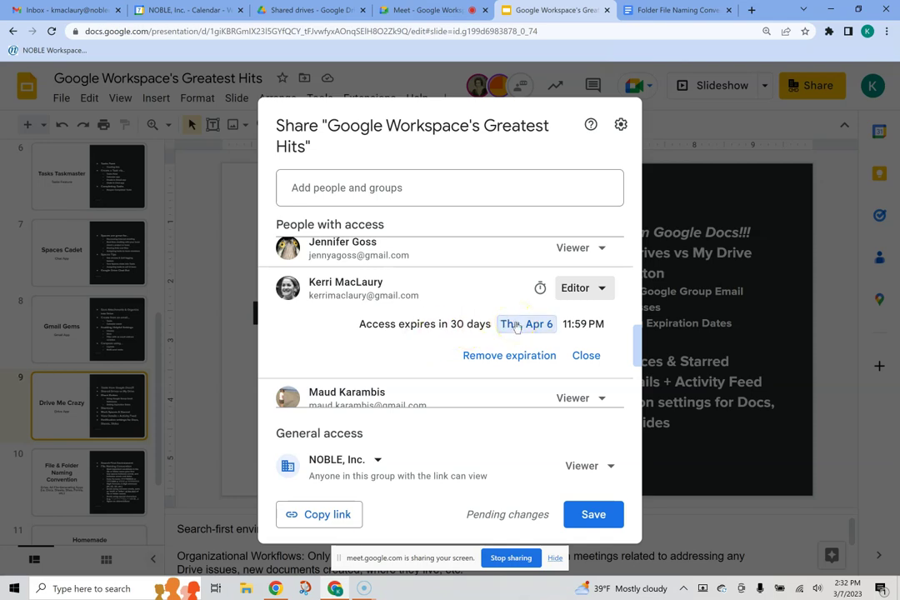
pyautogui.click(522, 325)
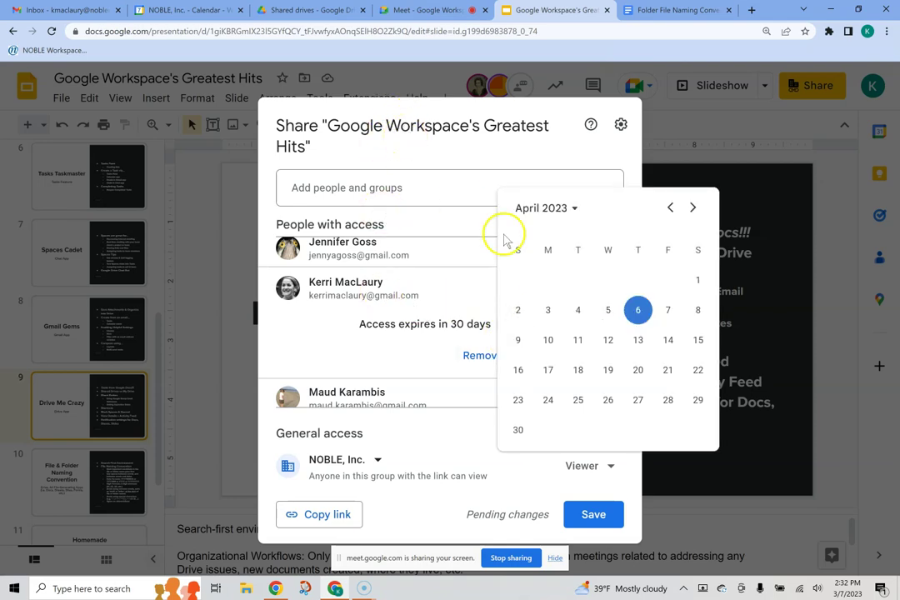
pyautogui.click(504, 150)
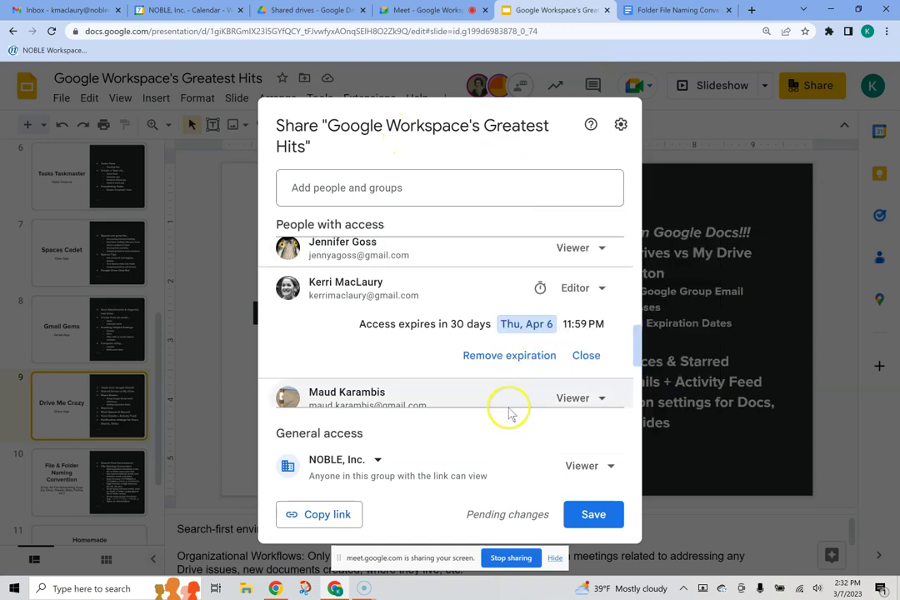
pyautogui.click(587, 356)
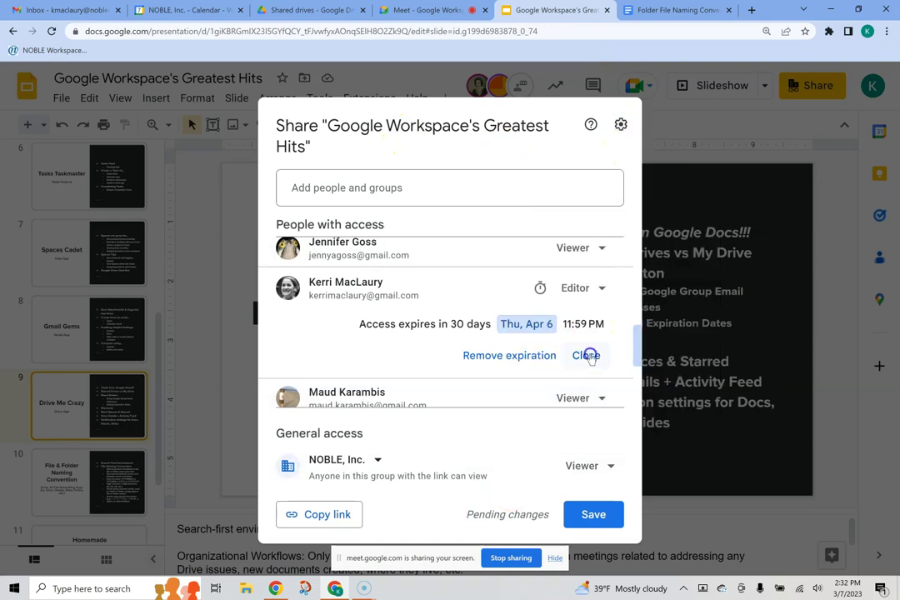
# Step: Remove the external Gmail account's Editor access and save the sharing change
pyautogui.click(605, 288)
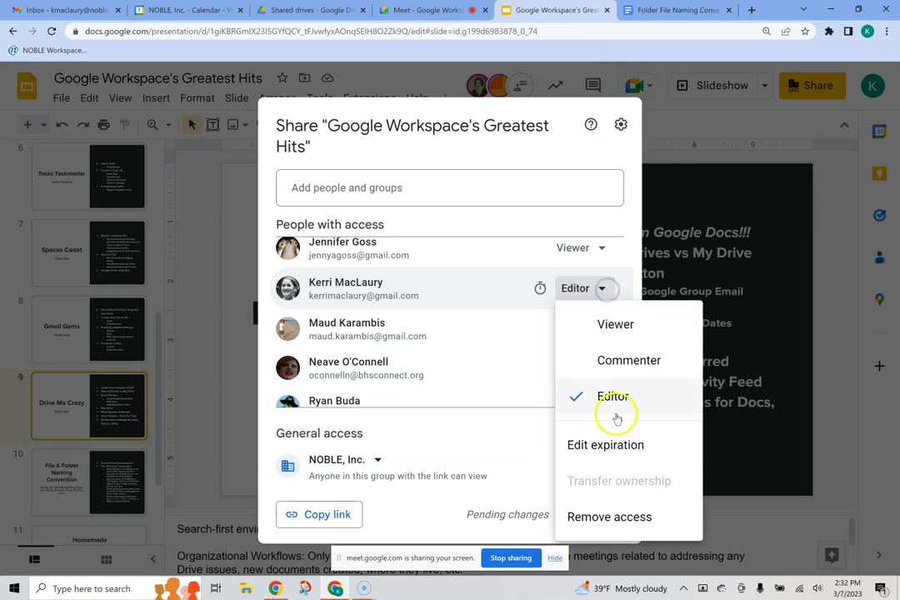
pyautogui.click(606, 517)
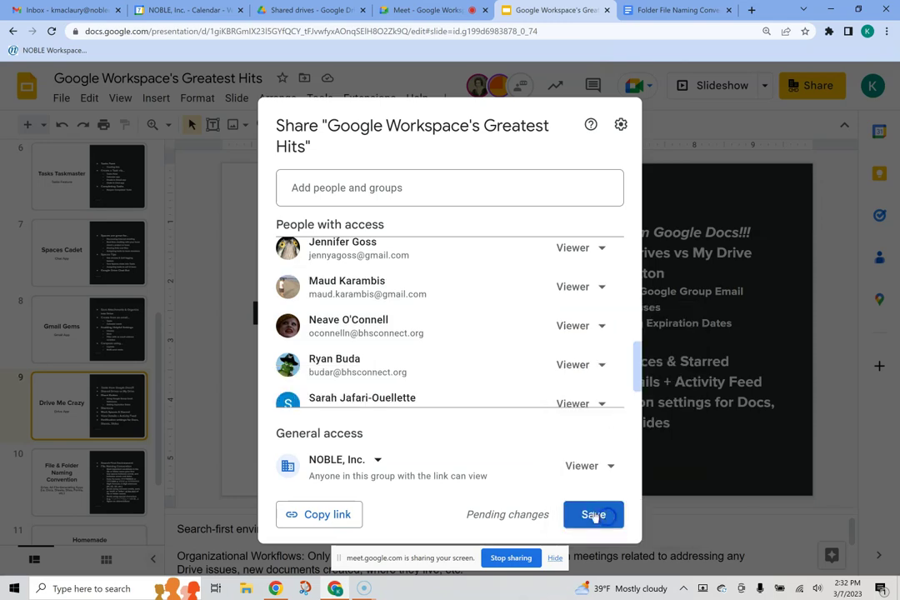
pyautogui.click(593, 515)
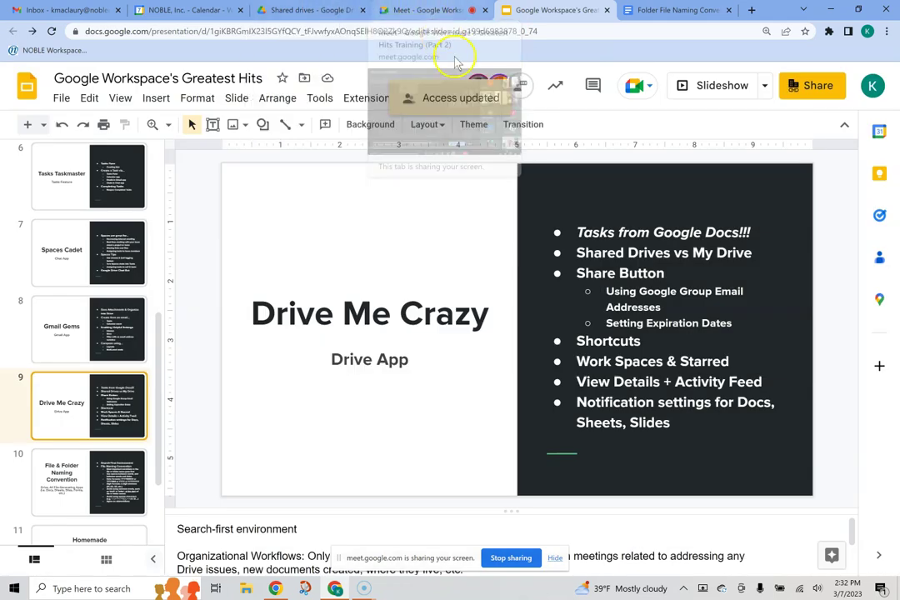
pyautogui.click(700, 343)
pyautogui.click(828, 363)
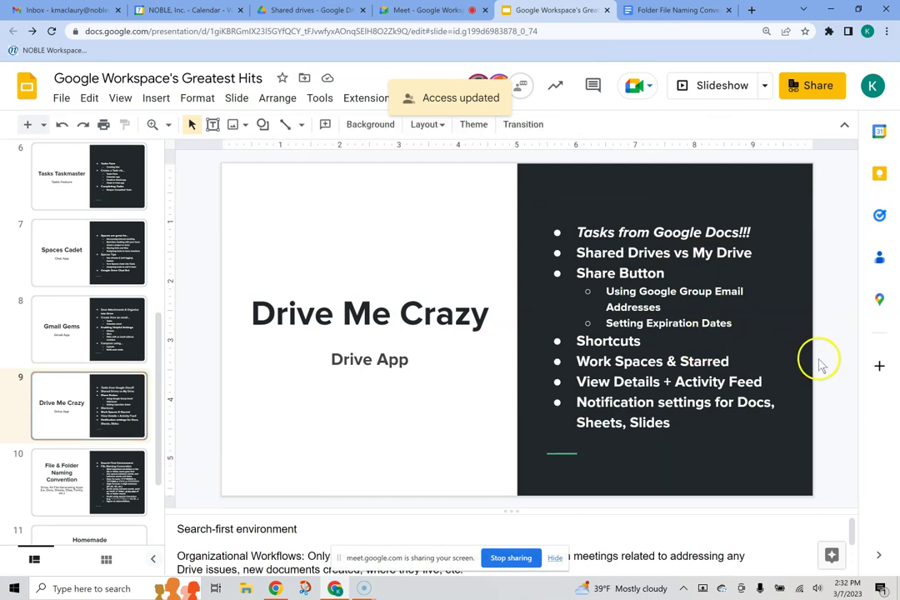
# Step: Back in Drive, browse the Shared with me file list
pyautogui.click(293, 10)
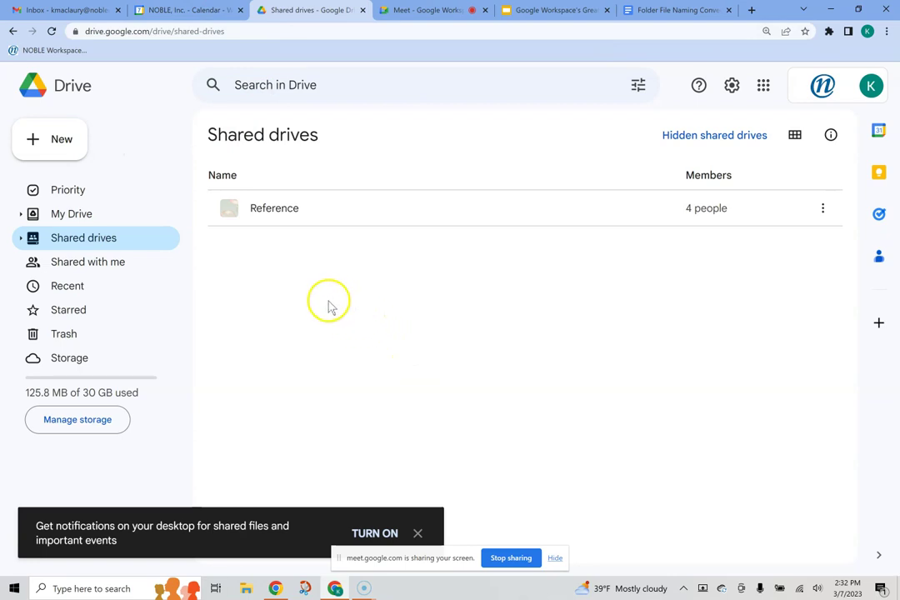
pyautogui.click(73, 269)
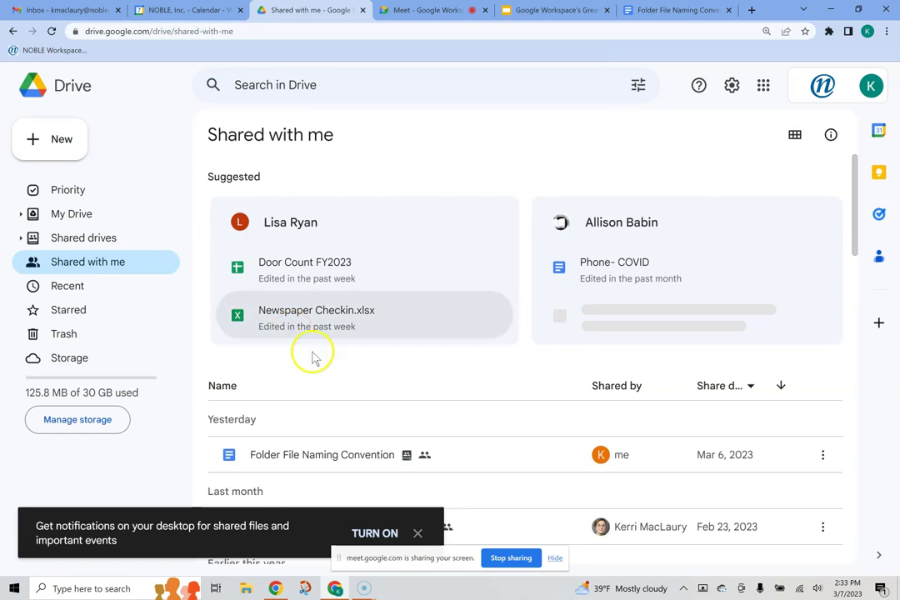
pyautogui.scroll(-3, 317, 359)
pyautogui.scroll(-1, 333, 375)
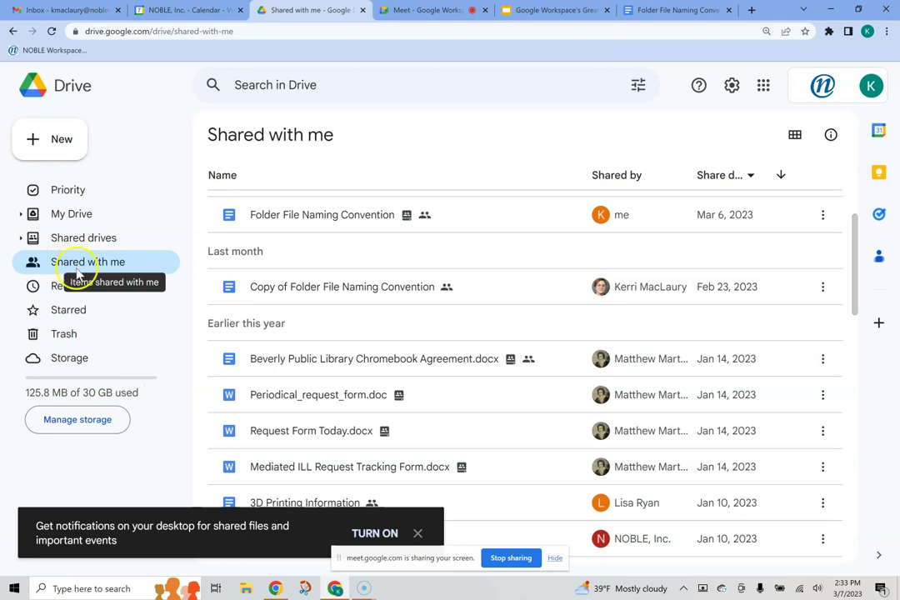
pyautogui.scroll(-6, 350, 328)
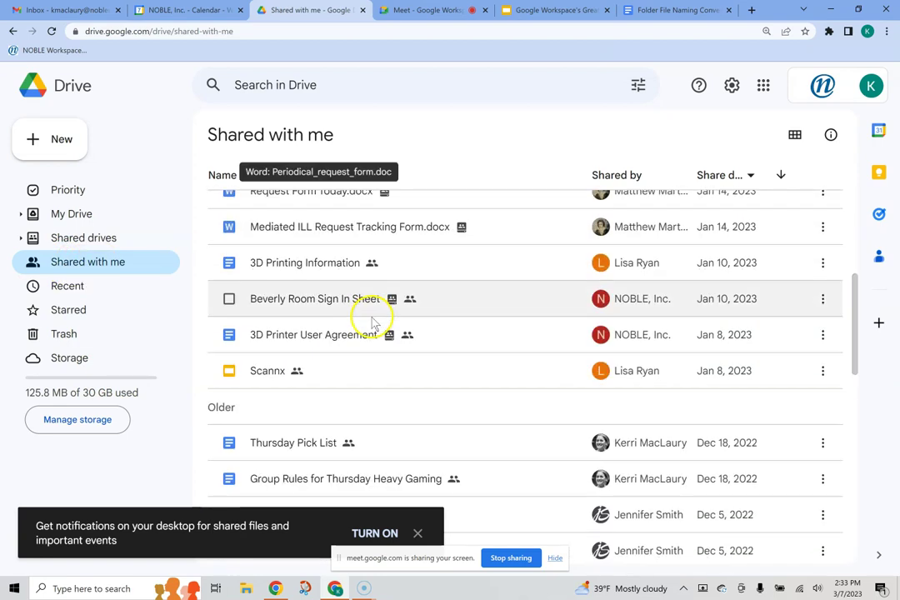
pyautogui.scroll(-3, 373, 323)
pyautogui.scroll(8, 381, 381)
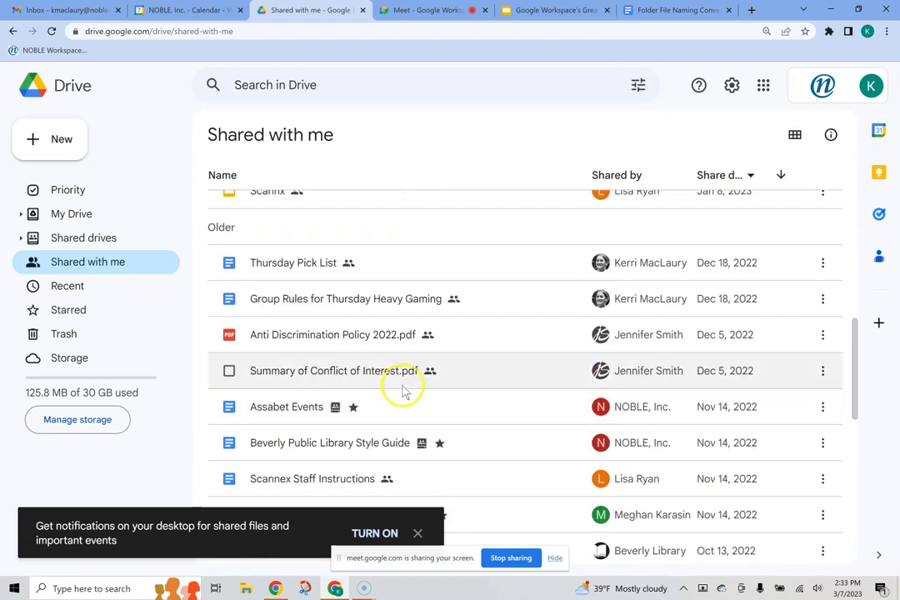
pyautogui.scroll(4, 408, 392)
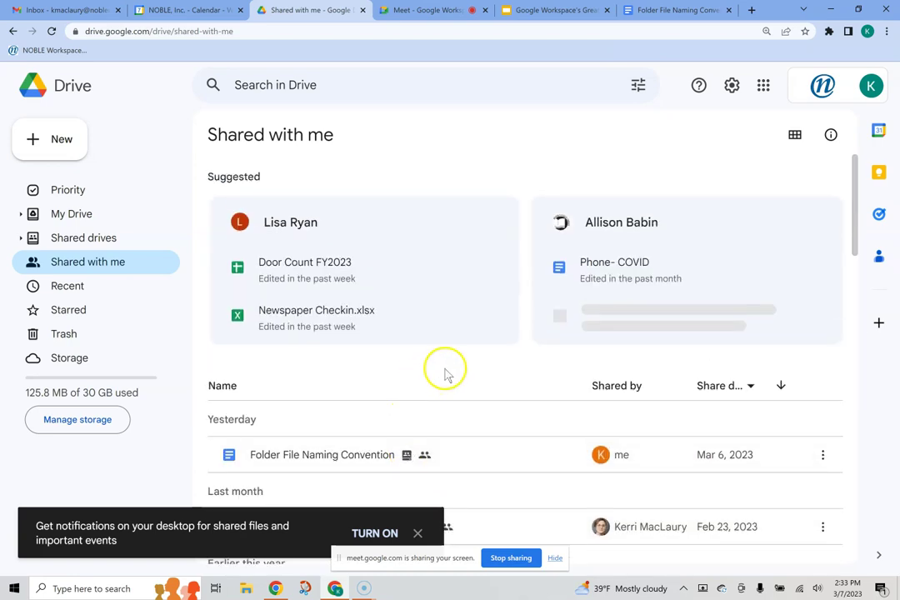
pyautogui.scroll(-2, 406, 361)
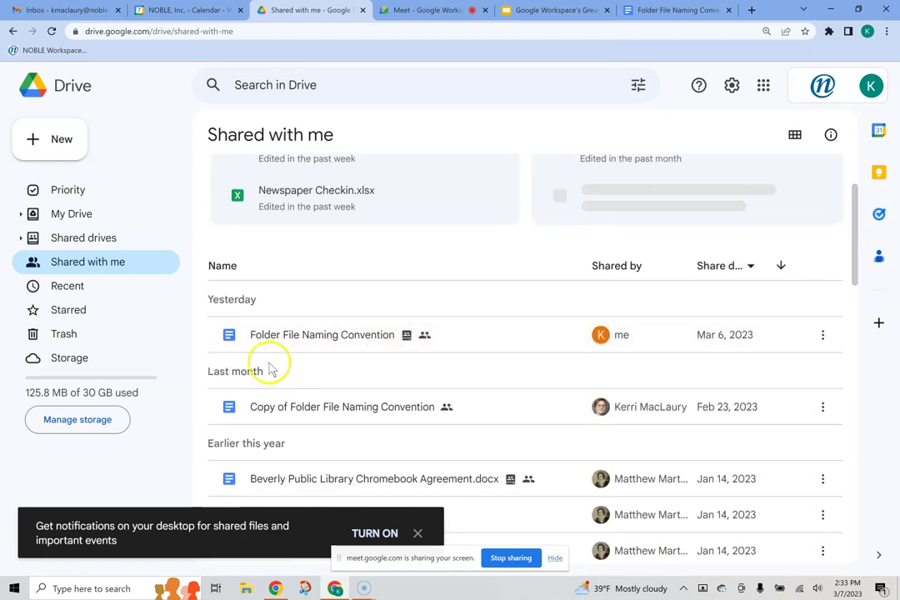
# Step: Select only the Copy of Folder File Naming Convention document
pyautogui.click(229, 337)
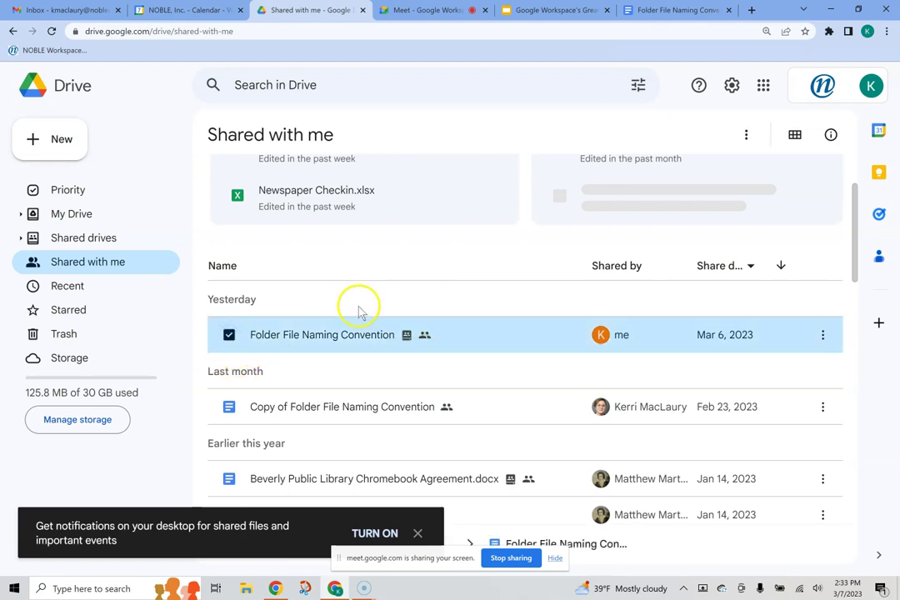
pyautogui.click(744, 136)
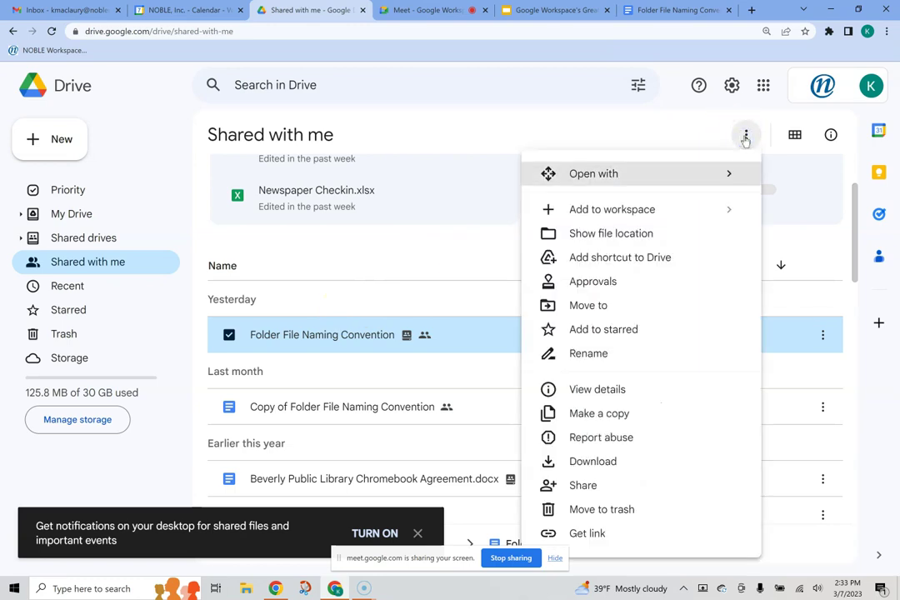
pyautogui.click(465, 142)
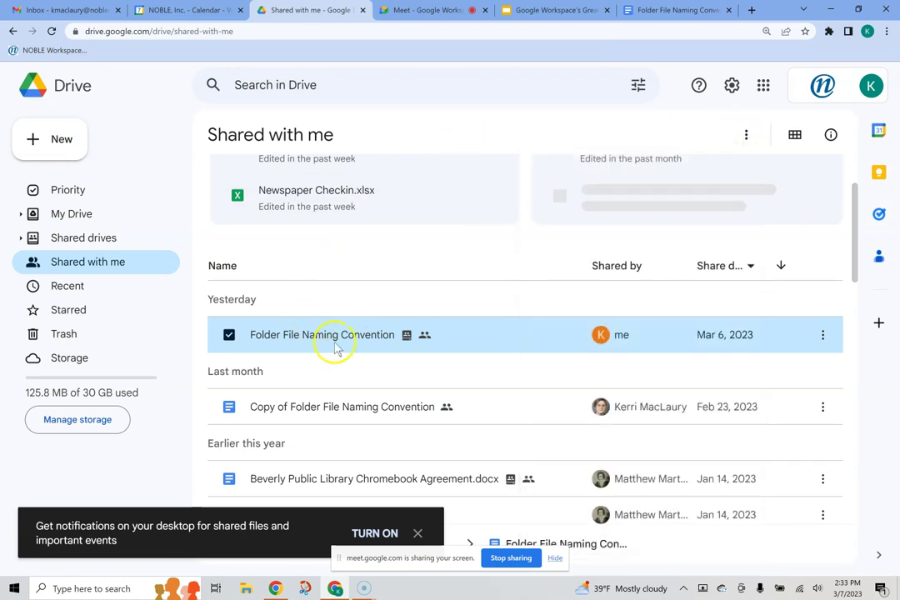
pyautogui.click(229, 407)
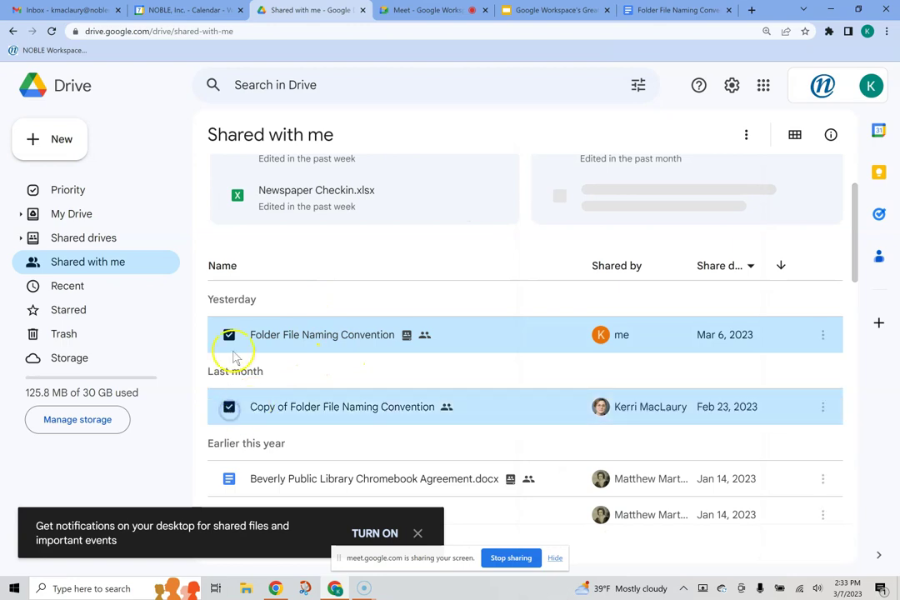
pyautogui.click(229, 335)
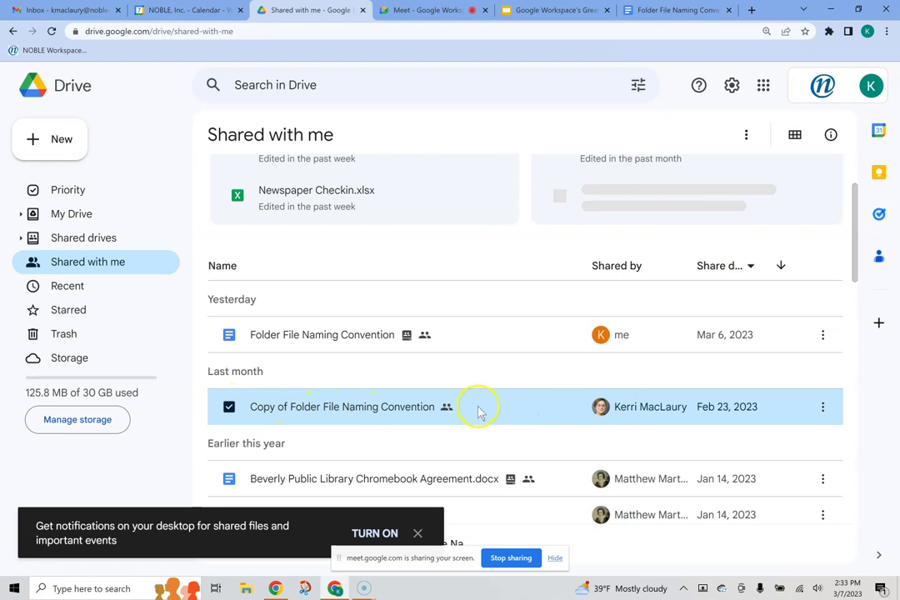
# Step: Add its shortcut to Shared drives > Reference > Google Workspace Training, keeping Viewer and sharing anyway
pyautogui.click(745, 136)
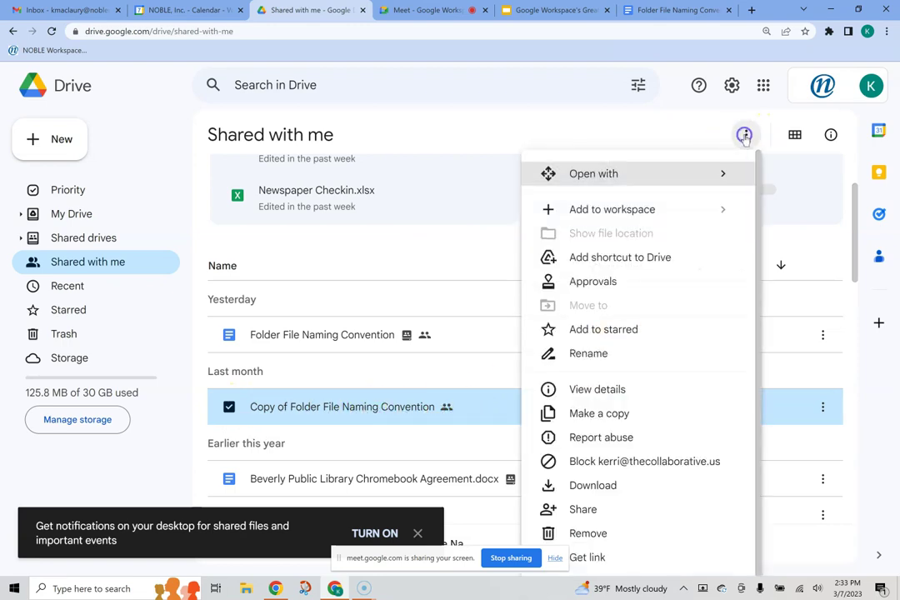
pyautogui.click(606, 260)
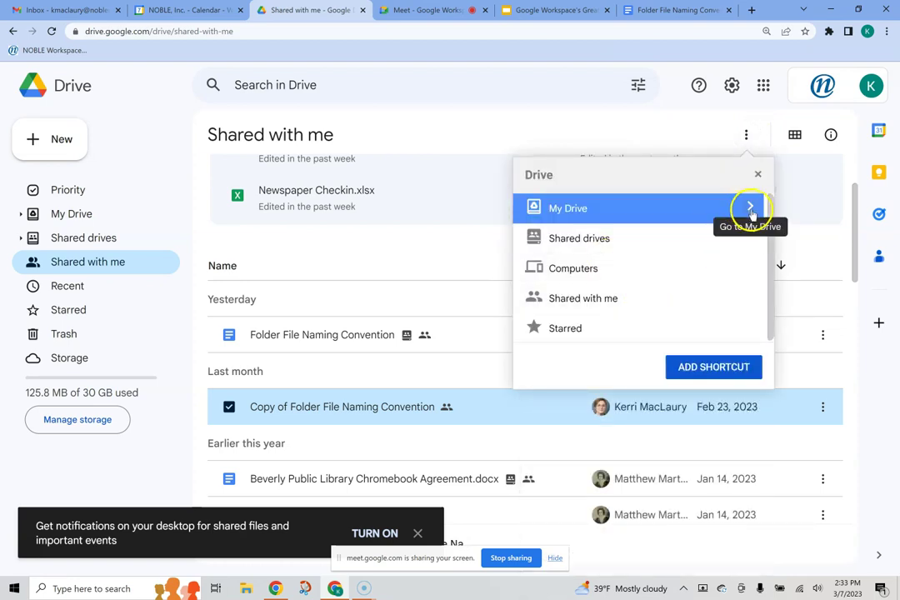
pyautogui.click(750, 239)
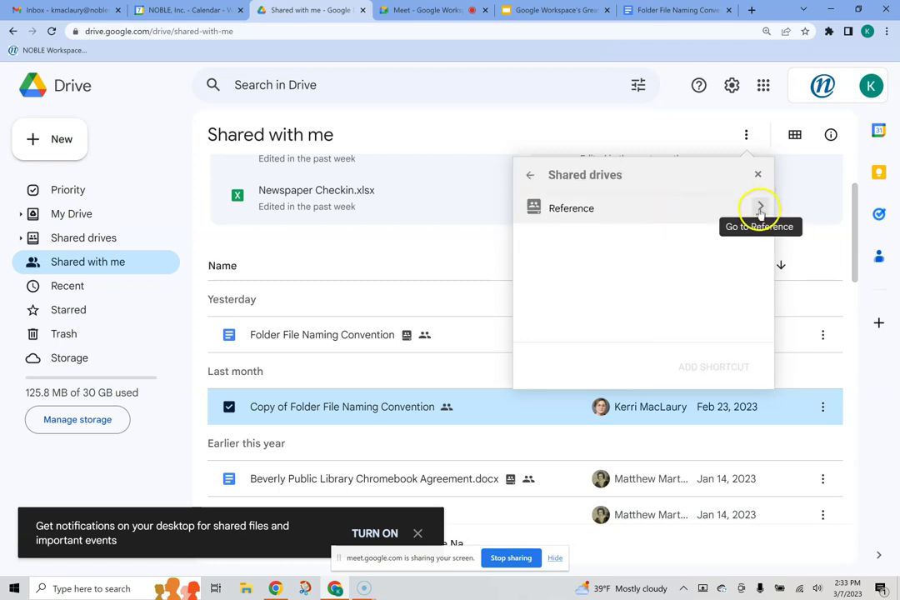
pyautogui.click(760, 207)
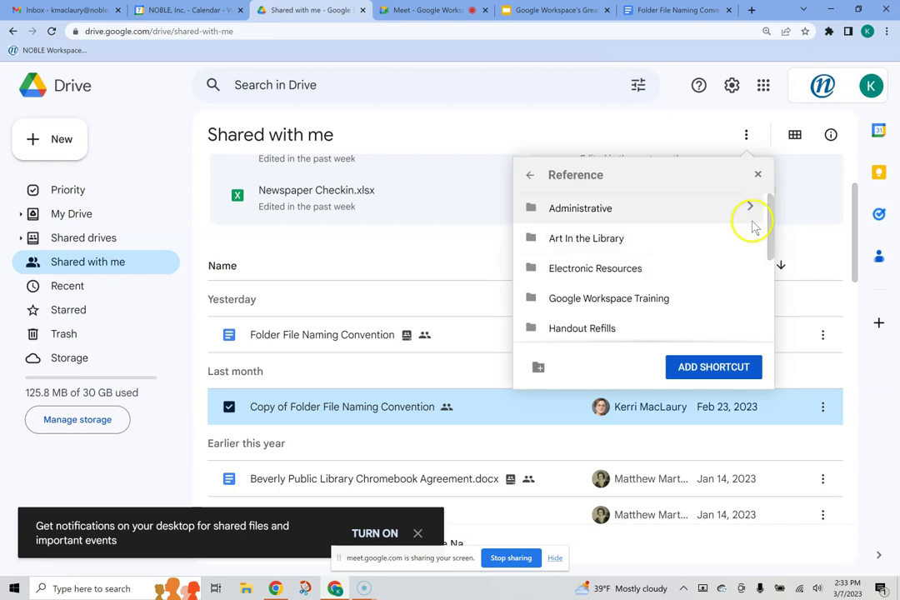
pyautogui.click(748, 298)
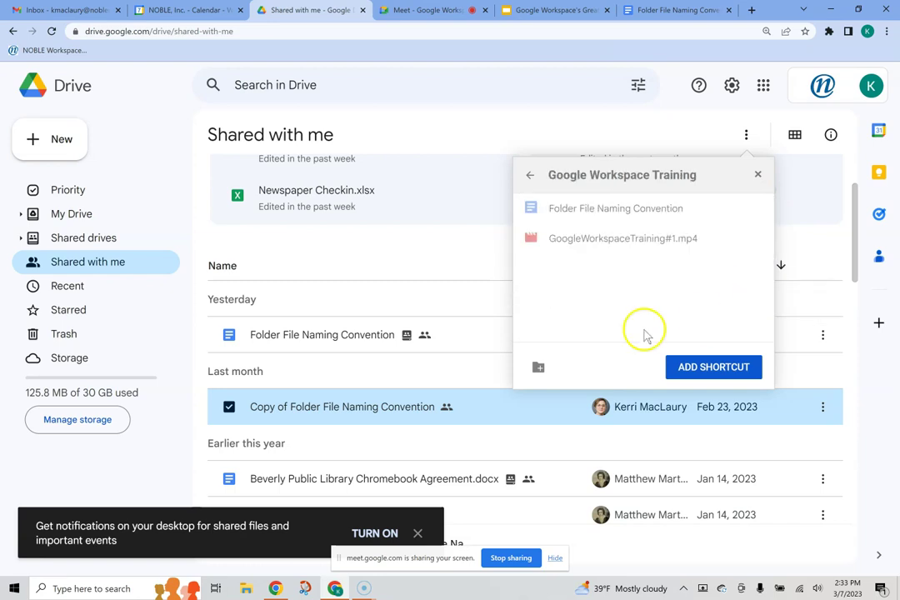
pyautogui.click(710, 370)
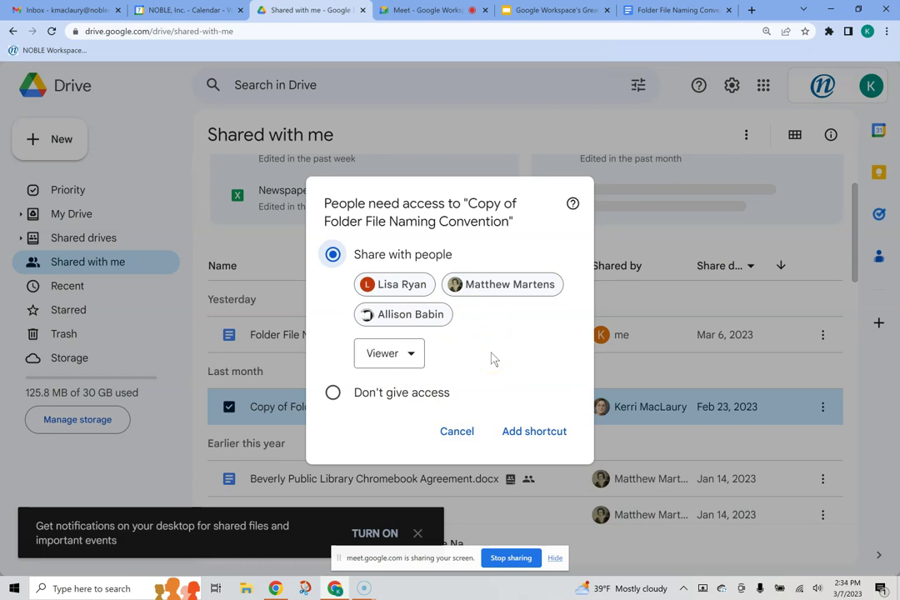
pyautogui.click(397, 355)
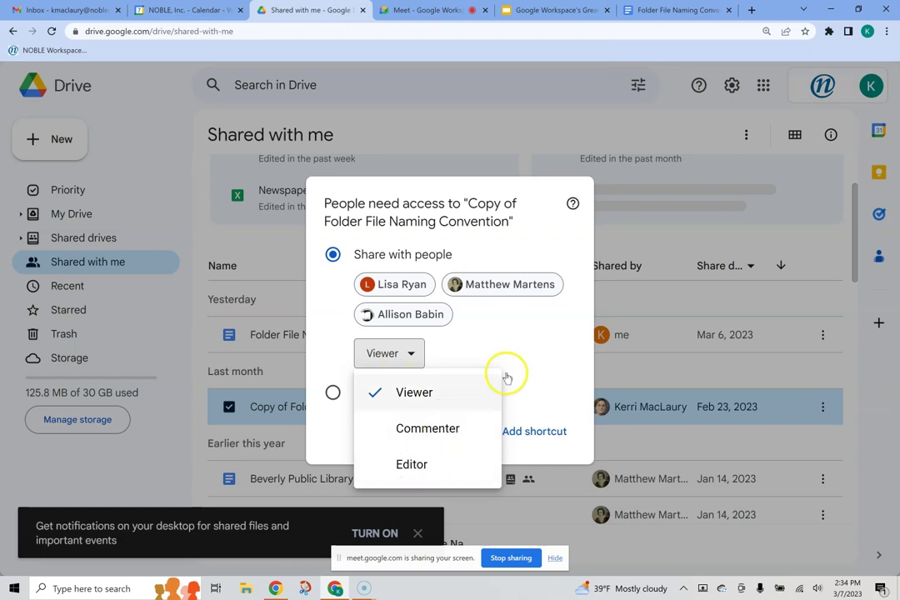
pyautogui.click(498, 132)
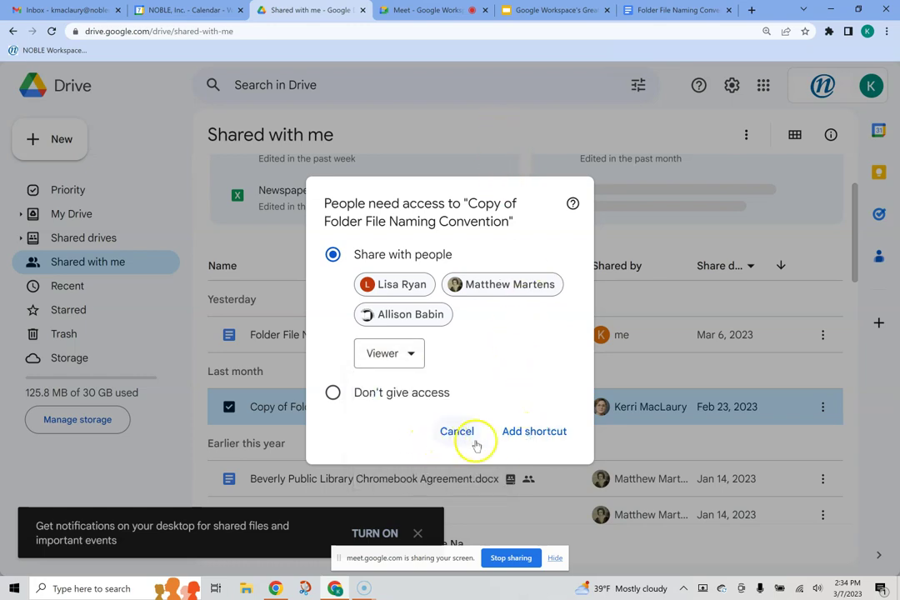
pyautogui.click(533, 433)
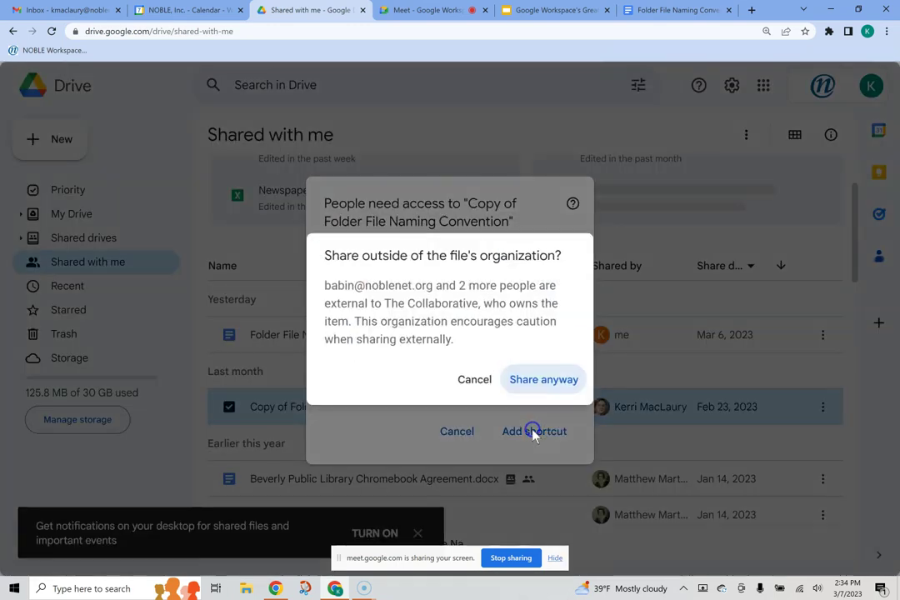
pyautogui.click(546, 381)
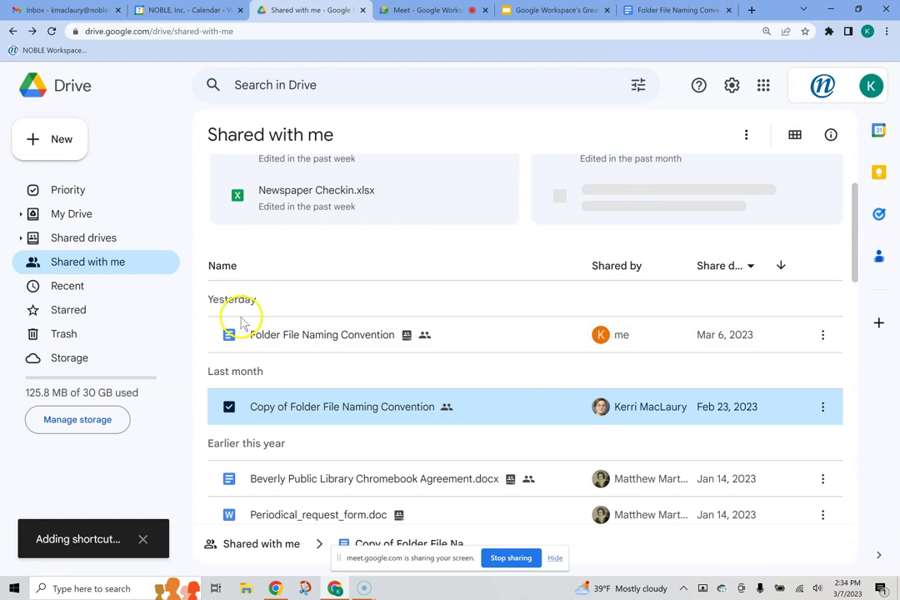
# Step: Open the Google Workspace Training folder in the Reference shared drive
pyautogui.click(21, 238)
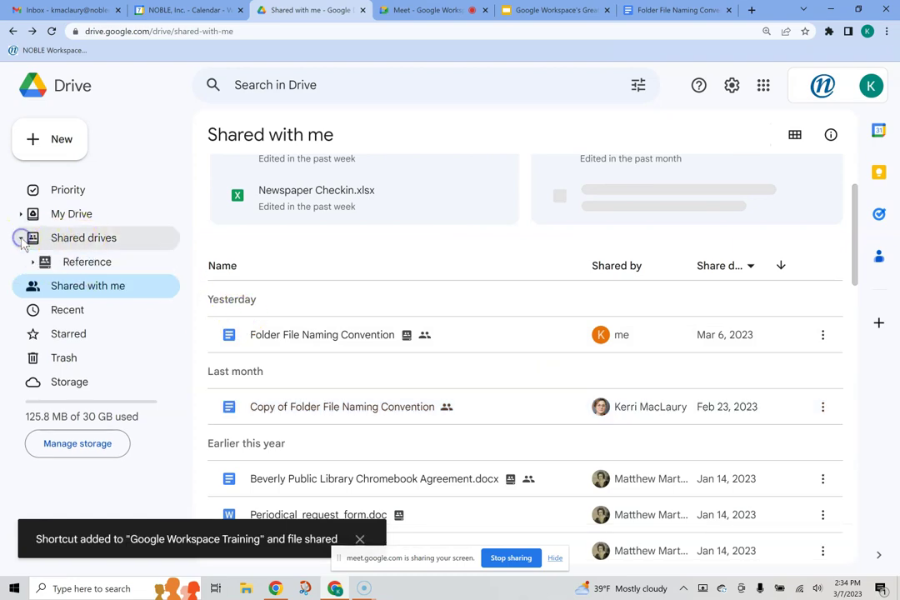
pyautogui.click(77, 261)
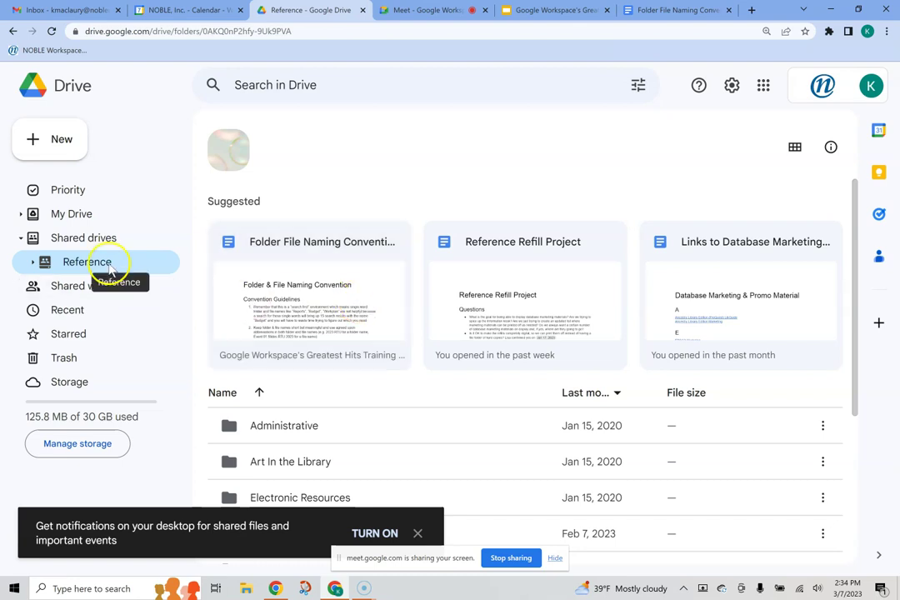
pyautogui.scroll(-3, 366, 315)
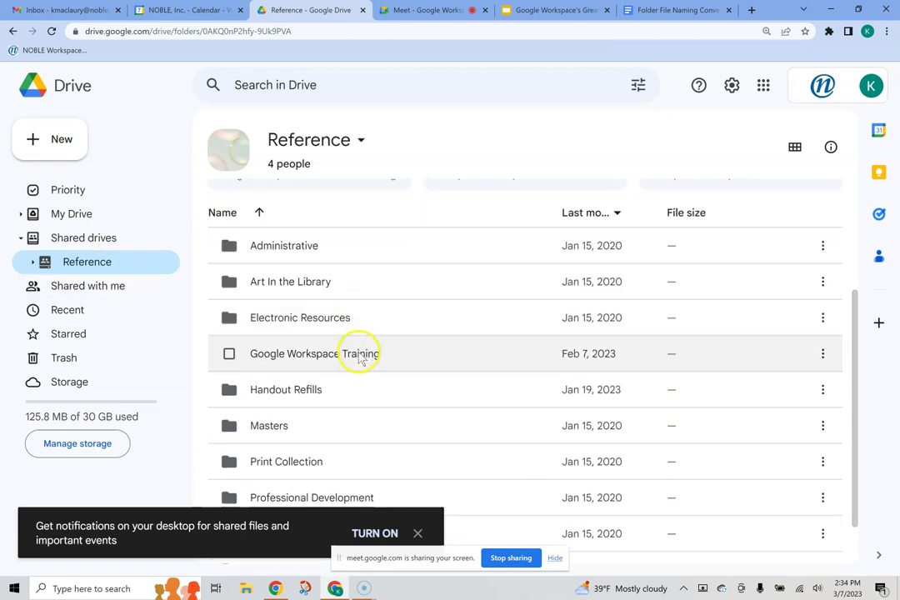
pyautogui.doubleClick(360, 355)
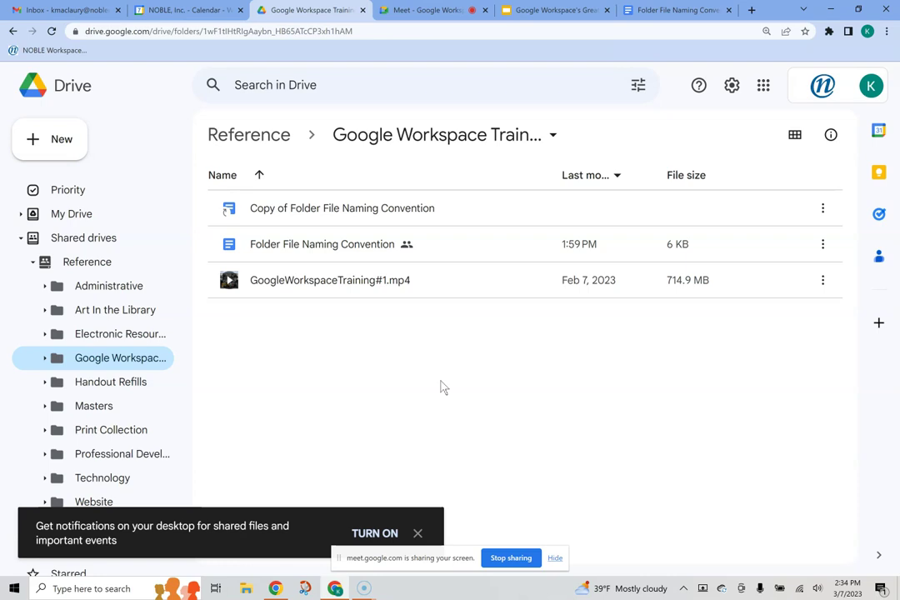
# Step: Preview the Copy of Folder File Naming Convention, close it, and open its More actions menu
pyautogui.click(436, 210)
pyautogui.doubleClick(436, 210)
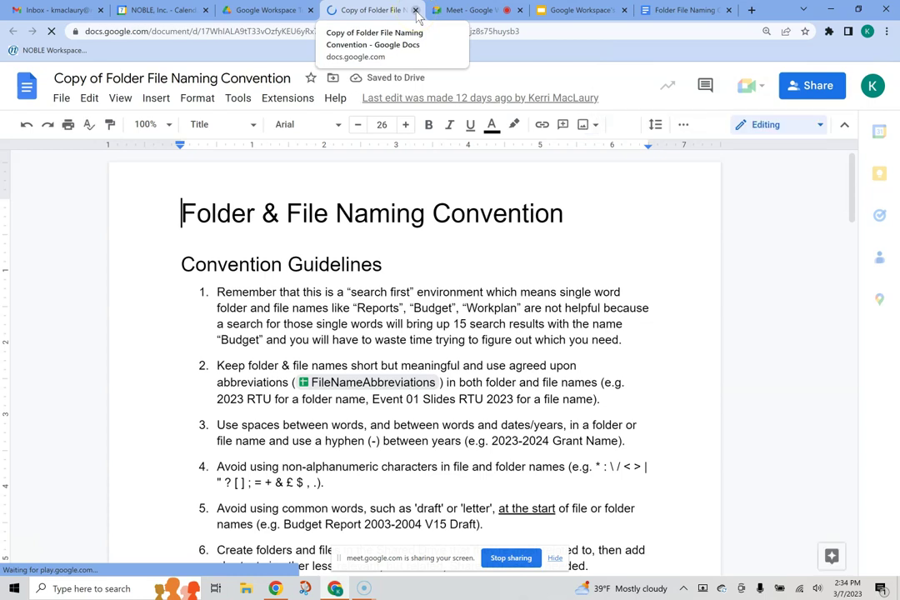
pyautogui.click(416, 10)
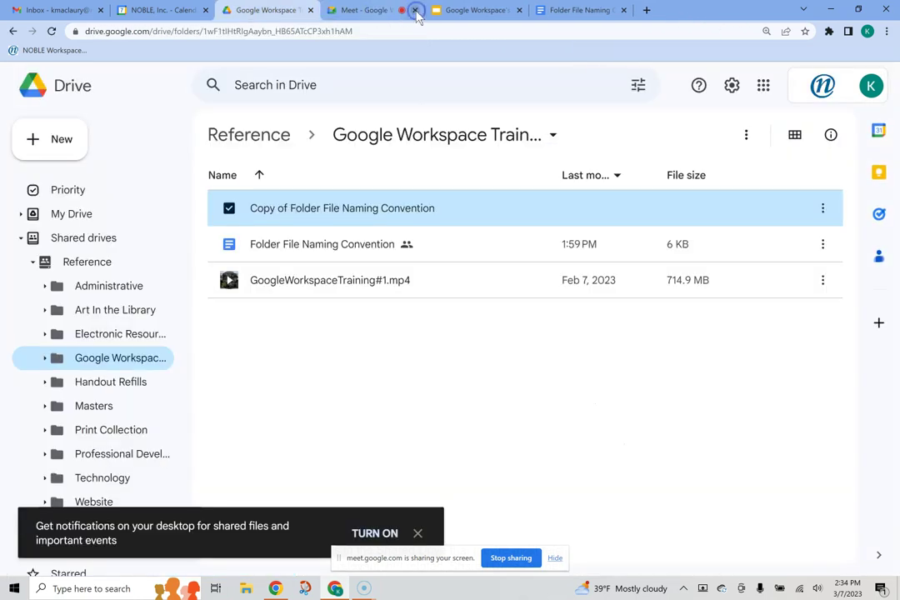
pyautogui.click(375, 377)
pyautogui.click(430, 212)
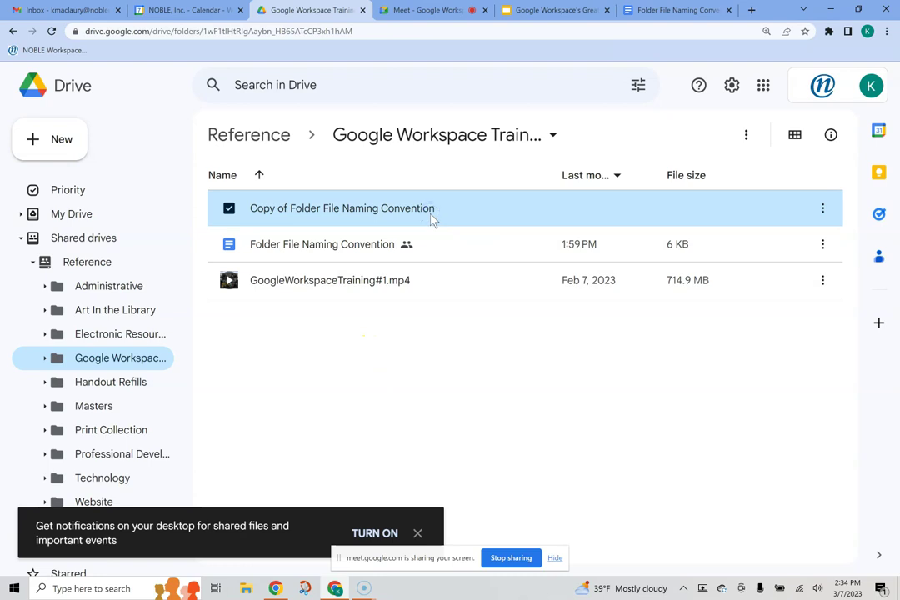
pyautogui.click(745, 135)
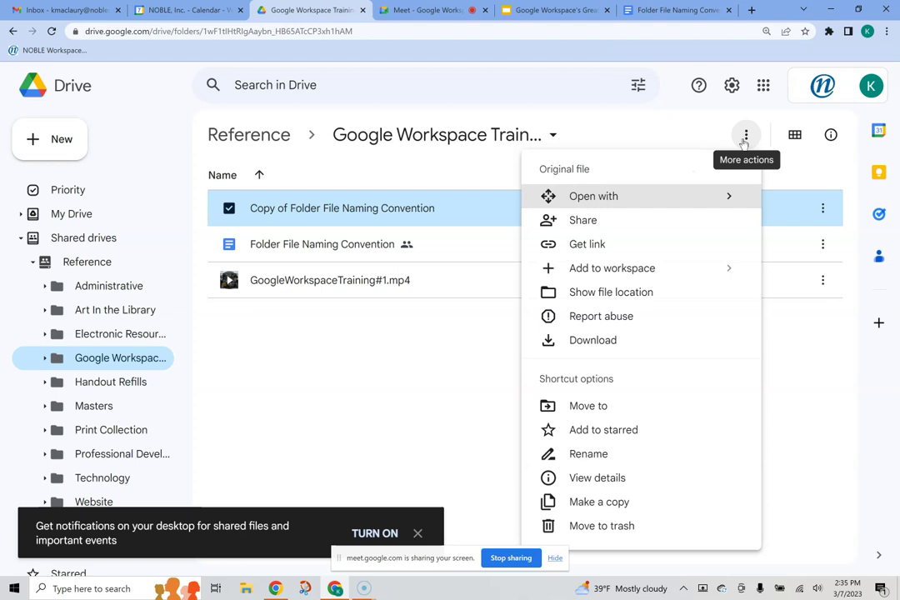
# Step: Rename the copied shortcut to 'Rename', then stop sharing the screen with the meeting
pyautogui.click(593, 455)
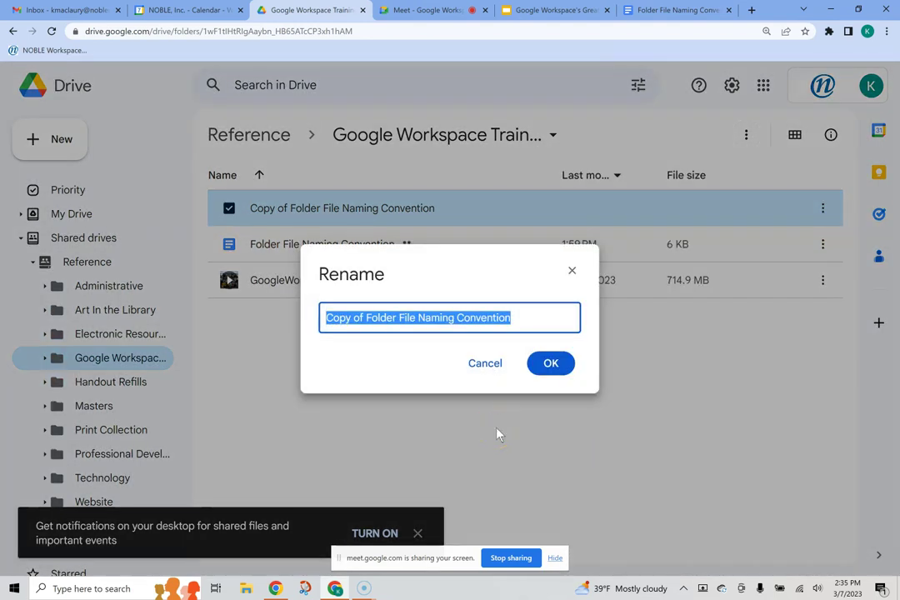
pyautogui.write('Rename')
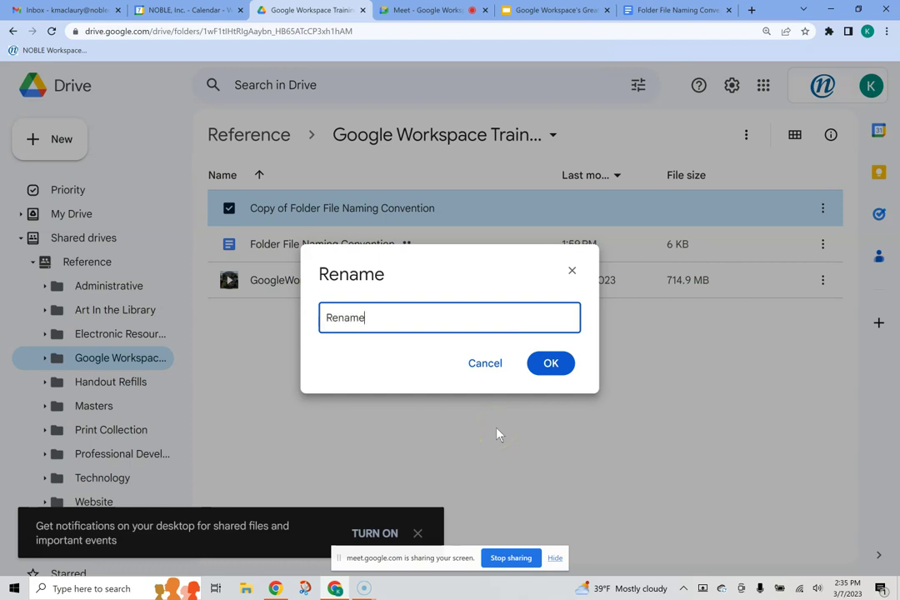
pyautogui.click(546, 364)
pyautogui.click(514, 400)
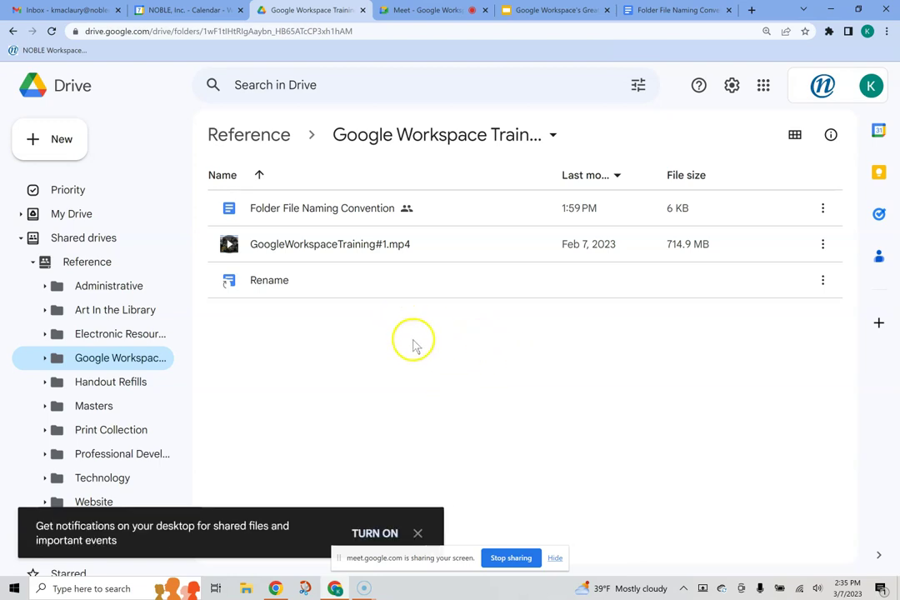
pyautogui.click(291, 287)
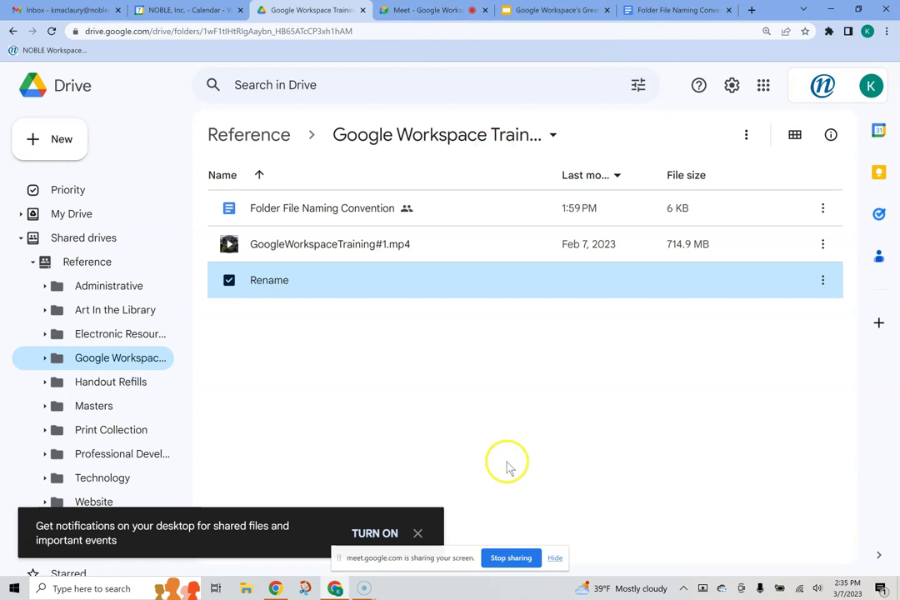
pyautogui.click(515, 557)
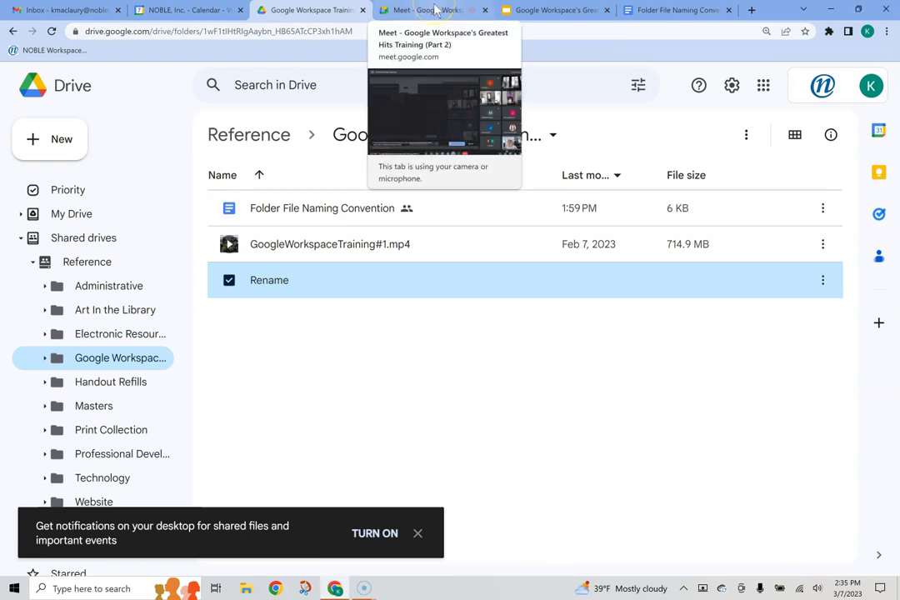
# Step: Glance at the meeting call and the Greatest Hits slide's Drive topics list
pyautogui.click(433, 10)
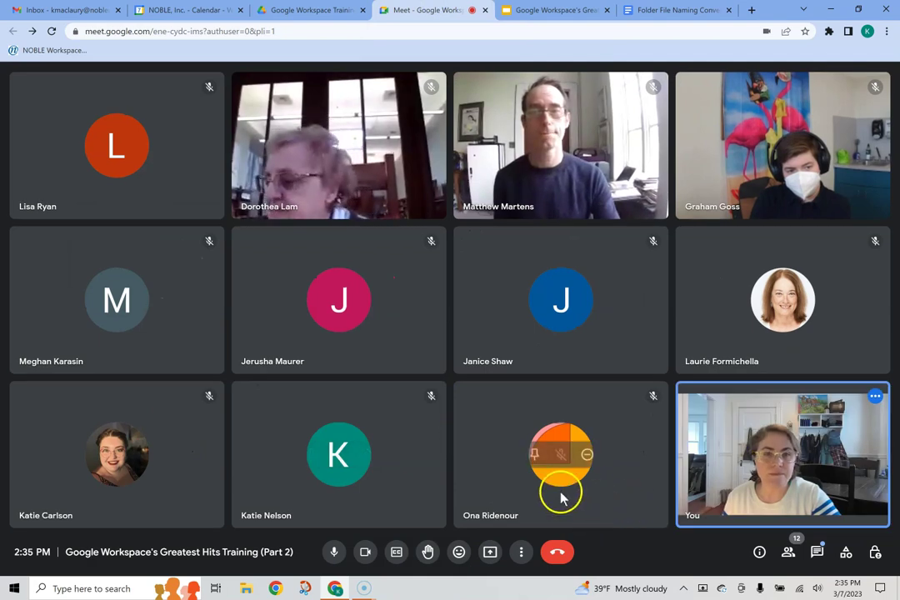
pyautogui.click(532, 9)
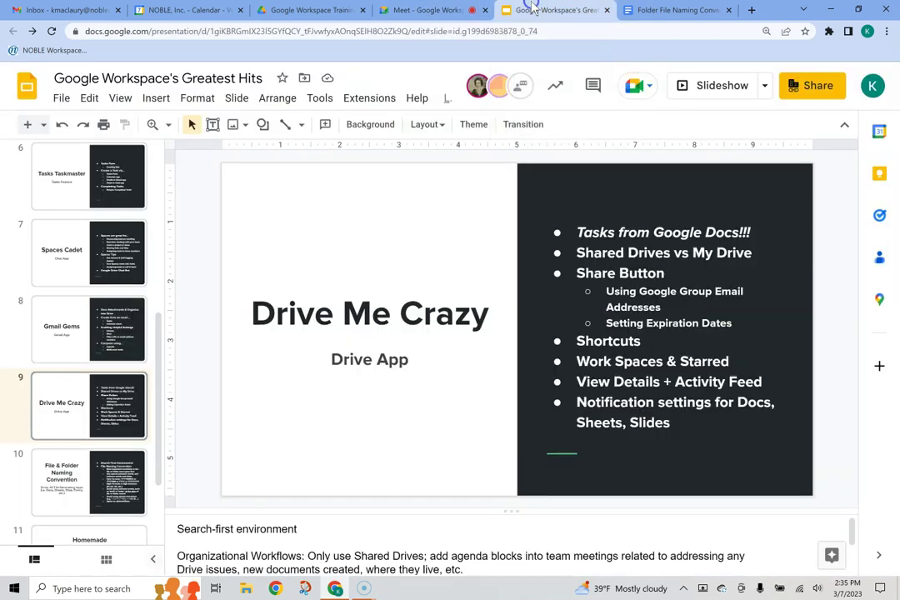
pyautogui.click(750, 363)
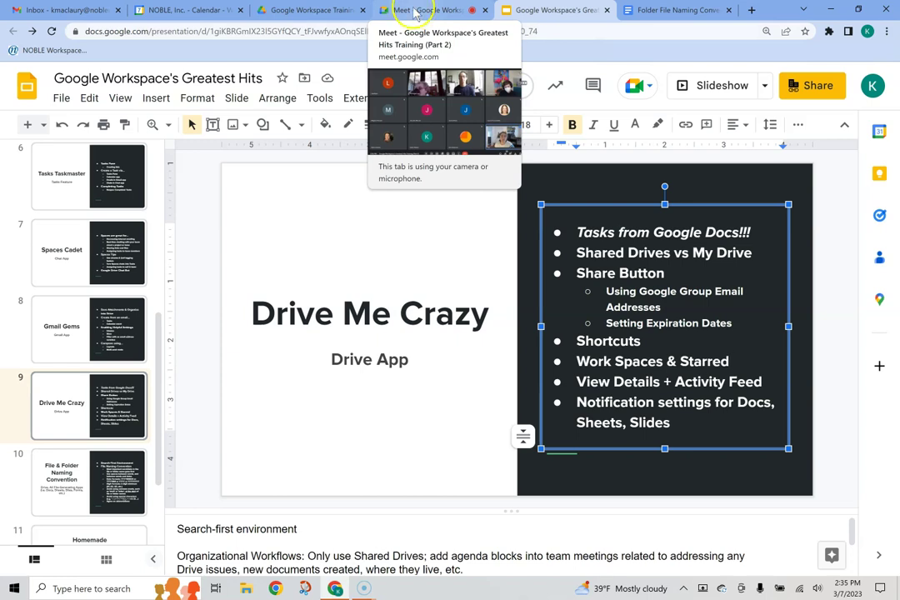
# Step: Present the Meet browser window to the call again, then return to the Drive folder
pyautogui.click(406, 10)
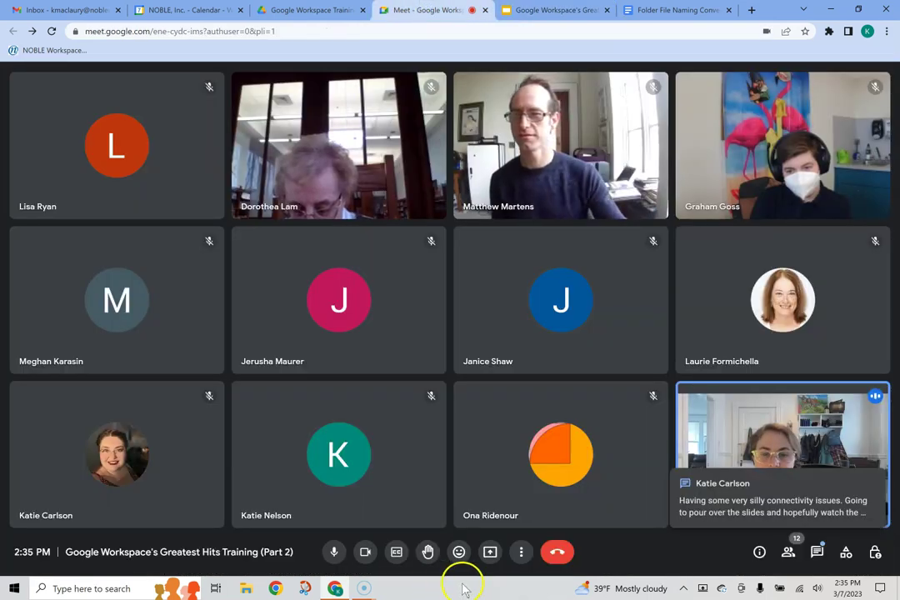
pyautogui.click(490, 552)
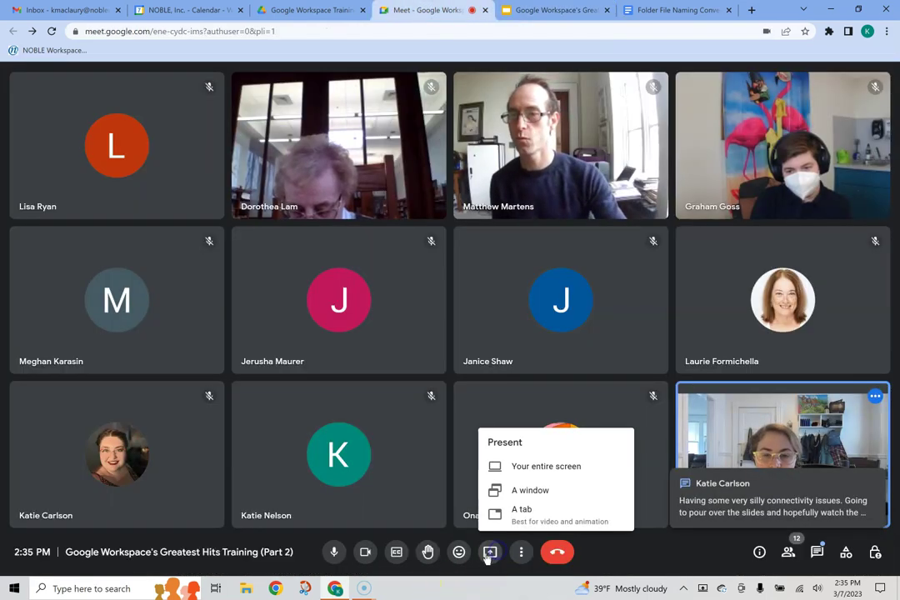
pyautogui.click(518, 492)
pyautogui.click(446, 152)
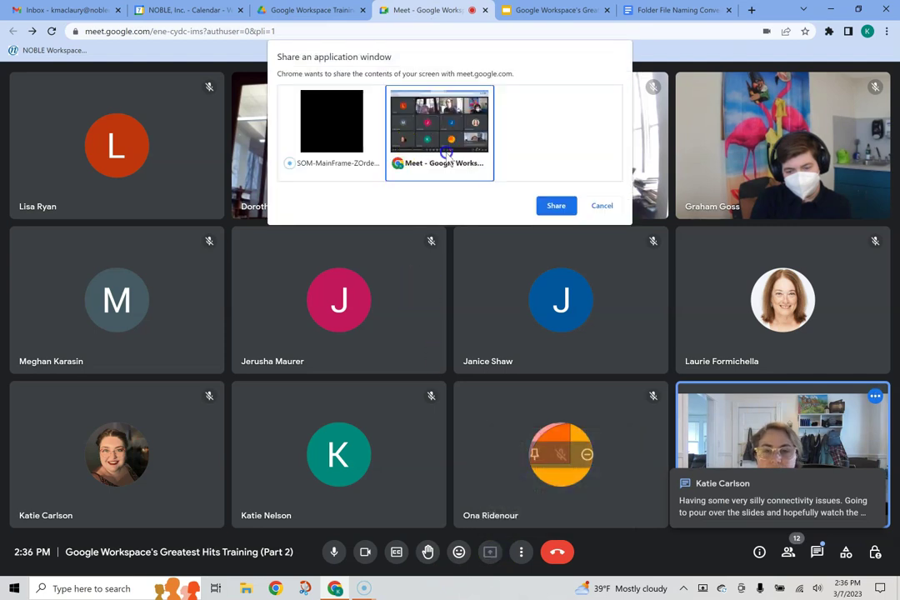
pyautogui.click(552, 205)
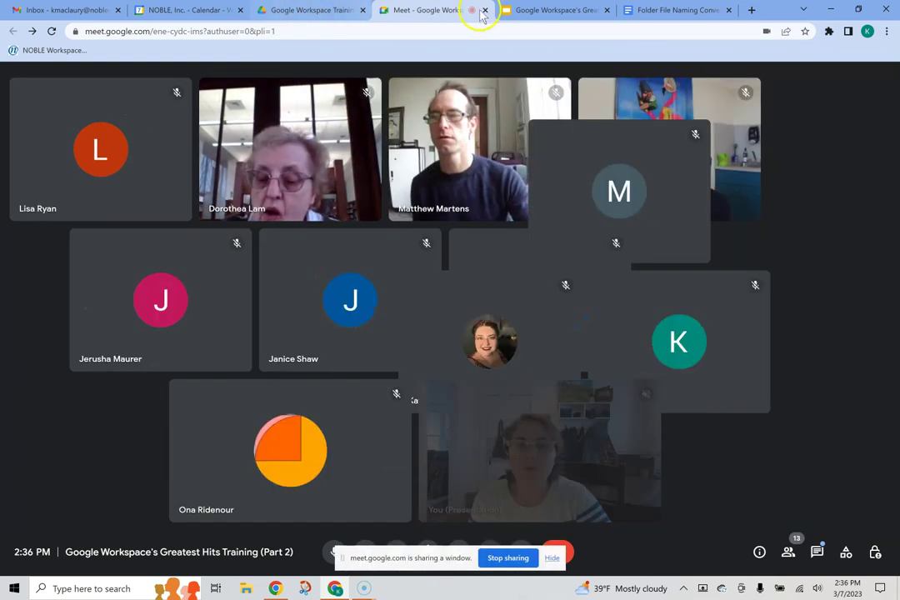
pyautogui.click(293, 10)
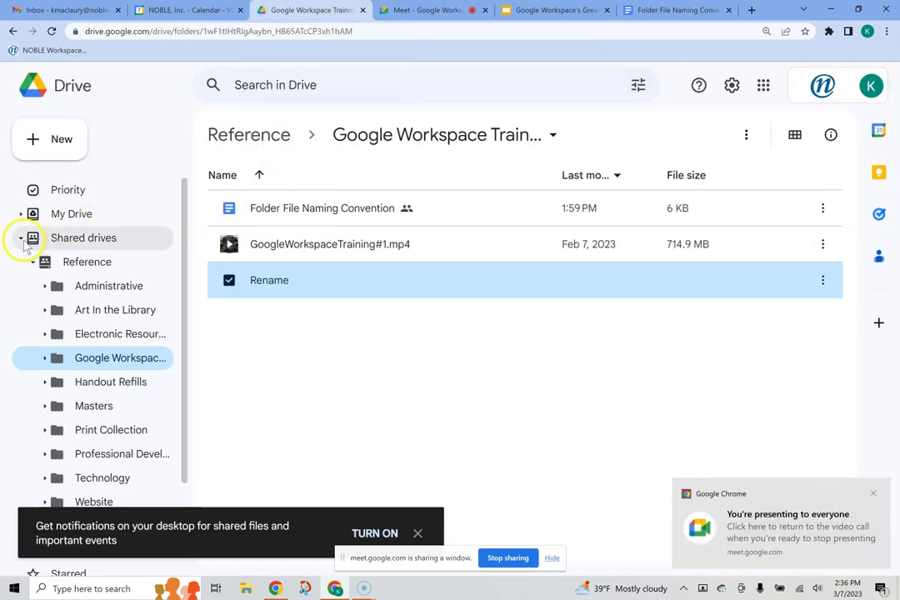
# Step: Trash the 'Rename' shortcut from Google Workspace Training and collapse the shared drives tree
pyautogui.click(371, 396)
pyautogui.click(349, 287)
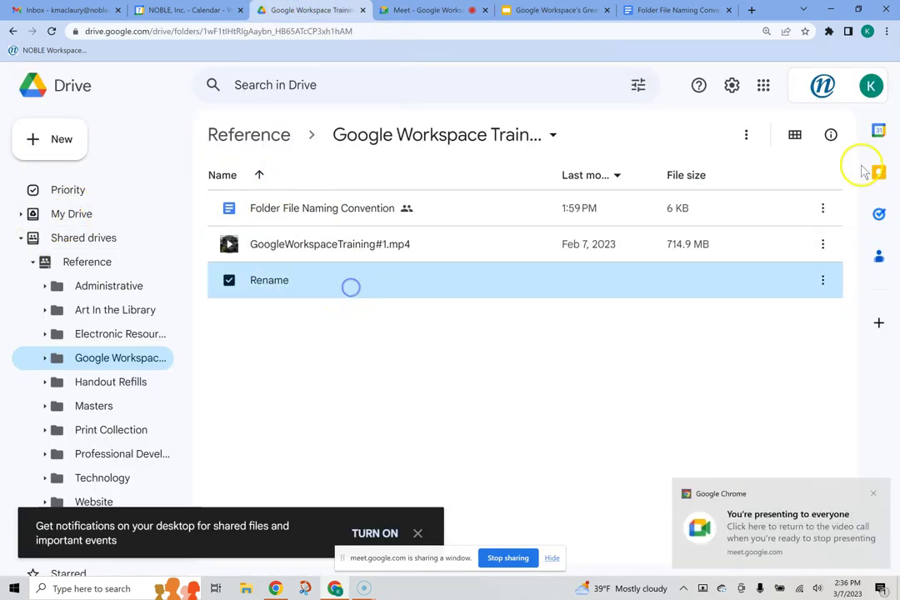
pyautogui.click(746, 135)
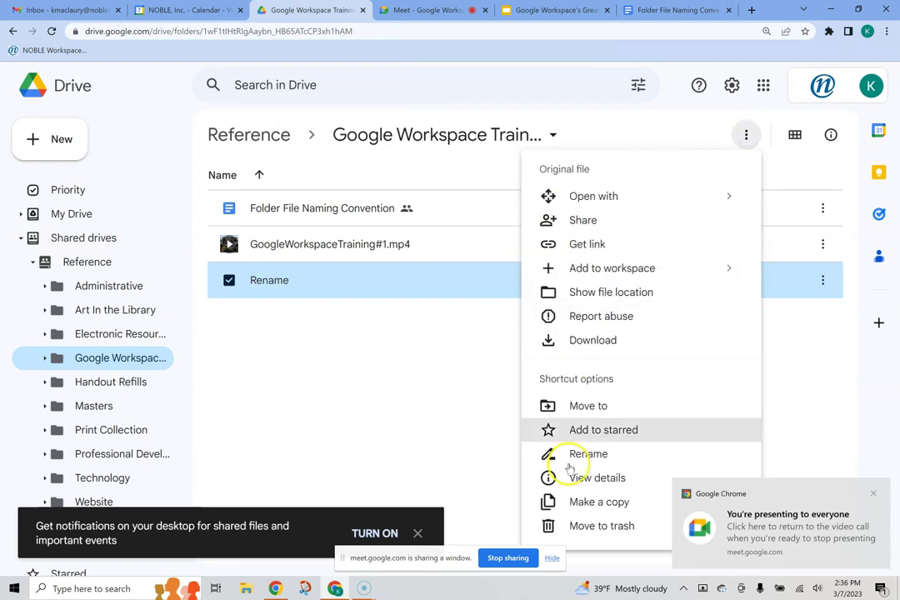
pyautogui.click(595, 526)
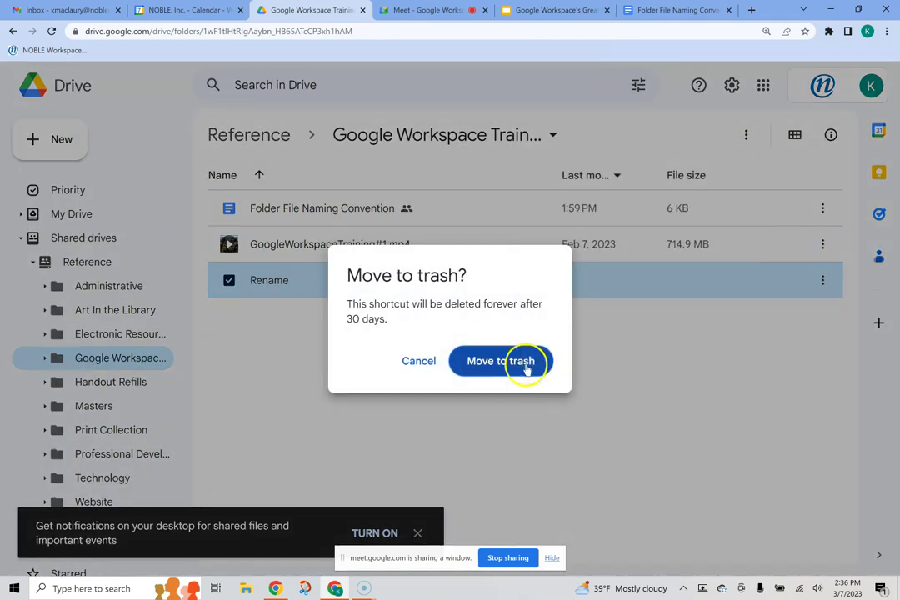
pyautogui.click(501, 361)
pyautogui.click(19, 238)
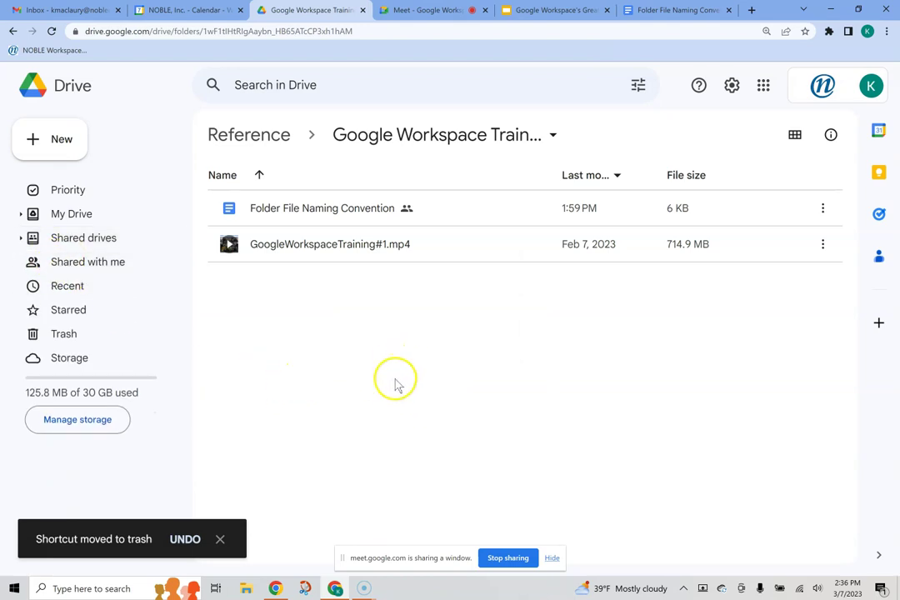
# Step: Go to the Priority page and bring up the Workspaces section with its three-file suggested workspace
pyautogui.click(70, 196)
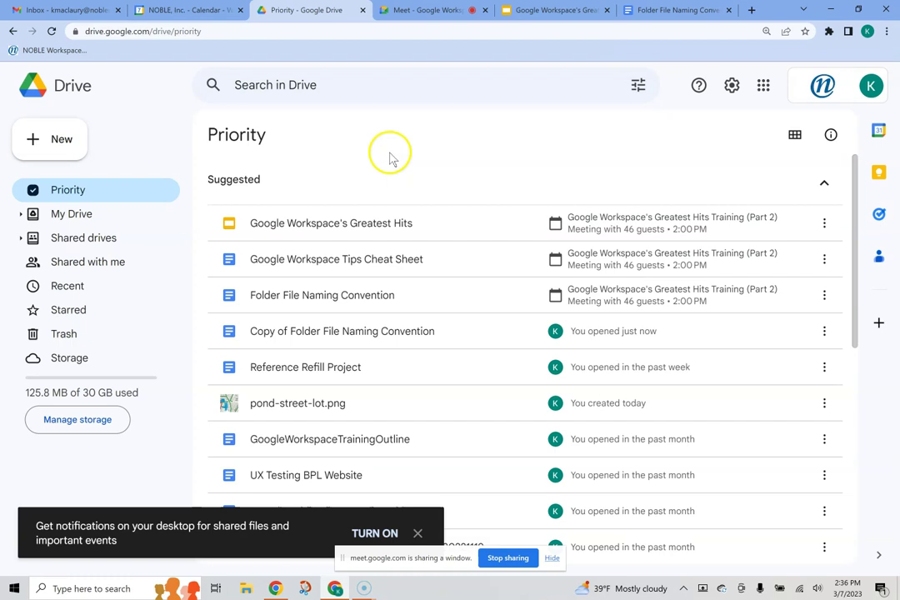
pyautogui.scroll(-5, 480, 195)
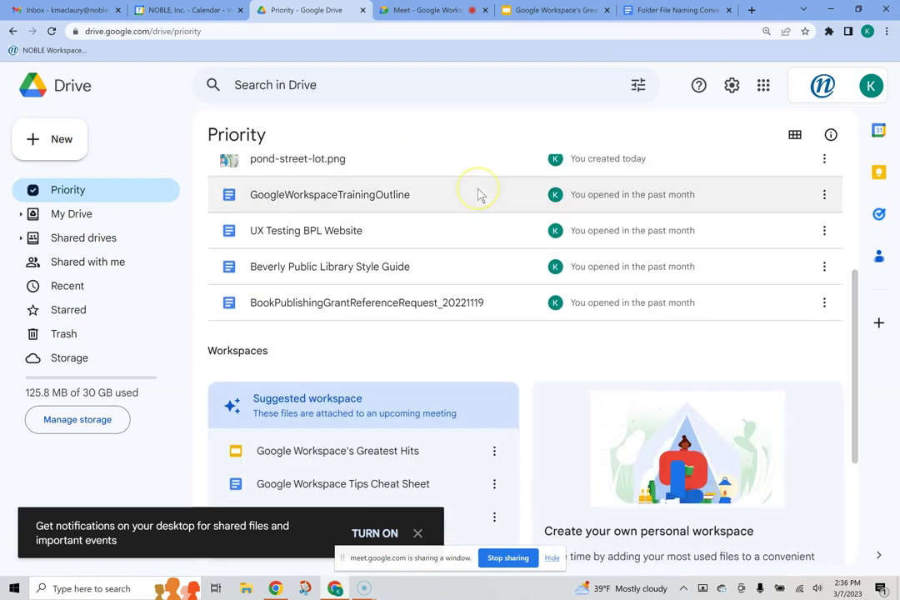
pyautogui.scroll(-1, 426, 215)
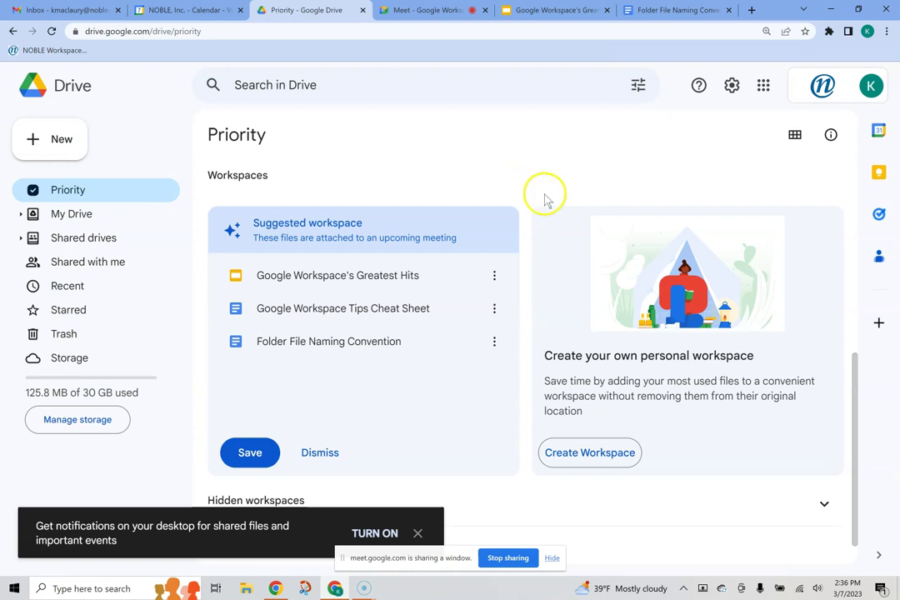
# Step: Create a personal workspace named 'Example' and finish it without adding any files
pyautogui.click(579, 455)
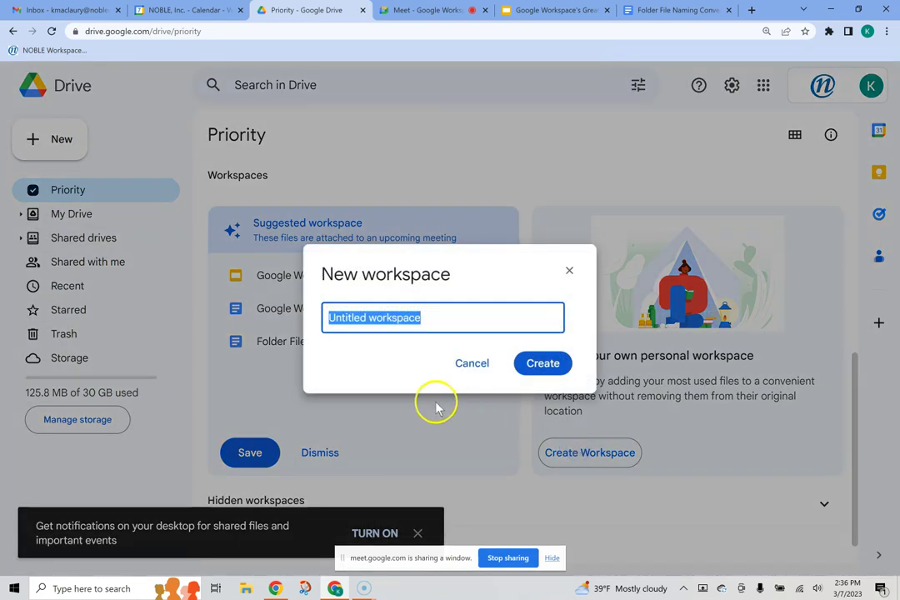
pyautogui.write('Example')
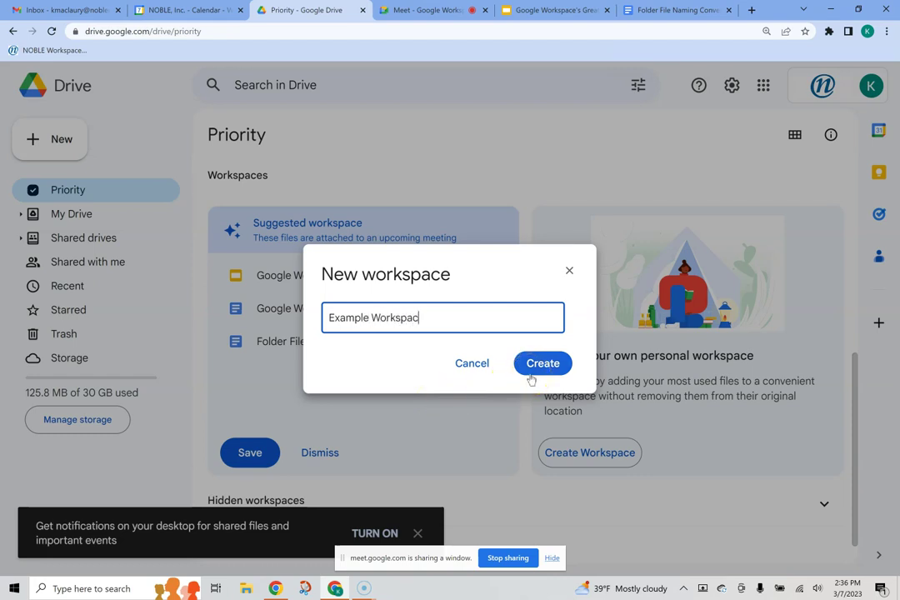
pyautogui.click(538, 364)
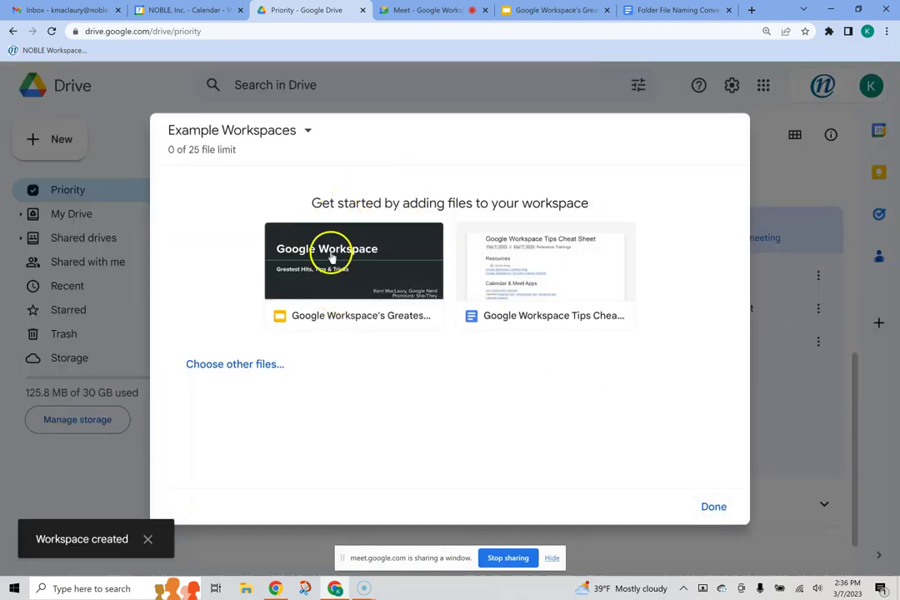
pyautogui.click(228, 368)
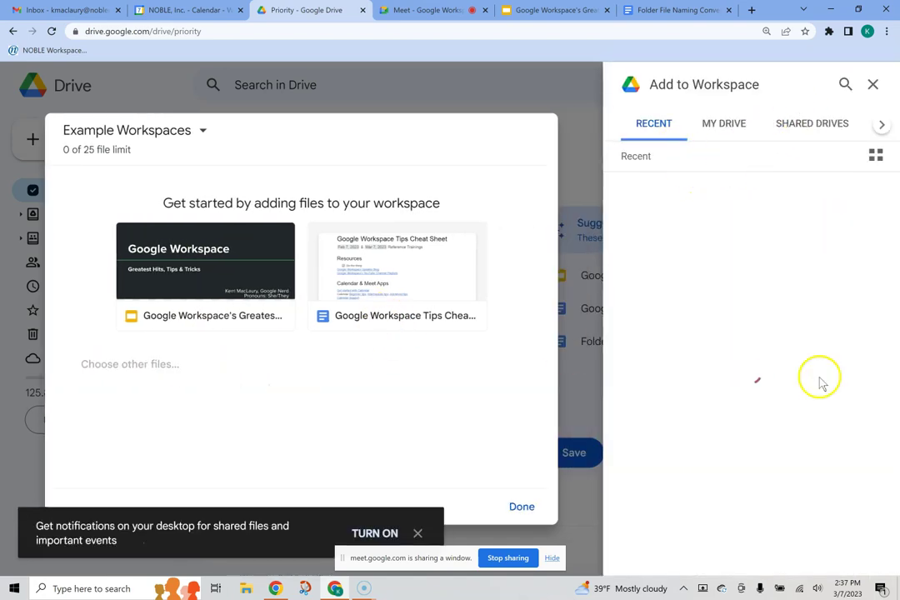
pyautogui.click(872, 84)
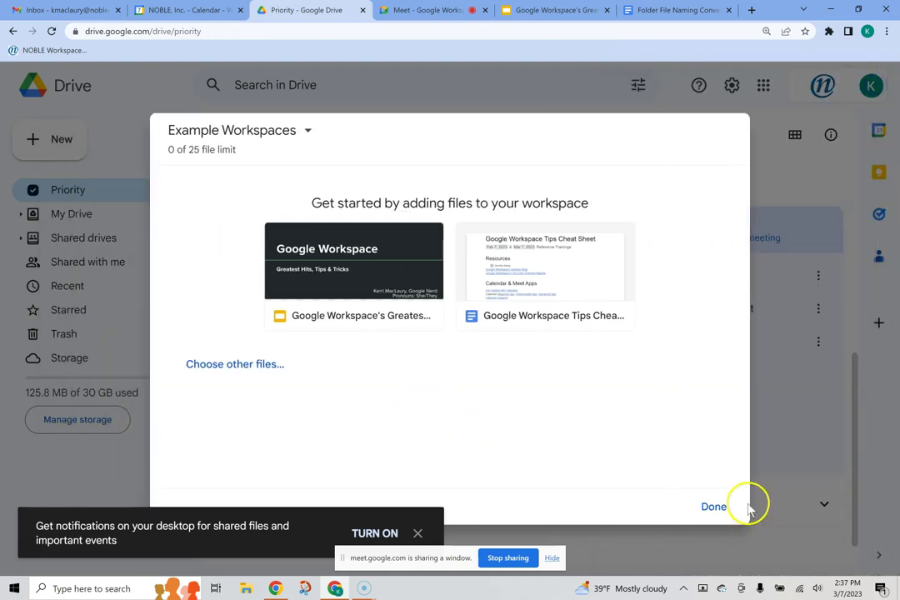
pyautogui.click(717, 505)
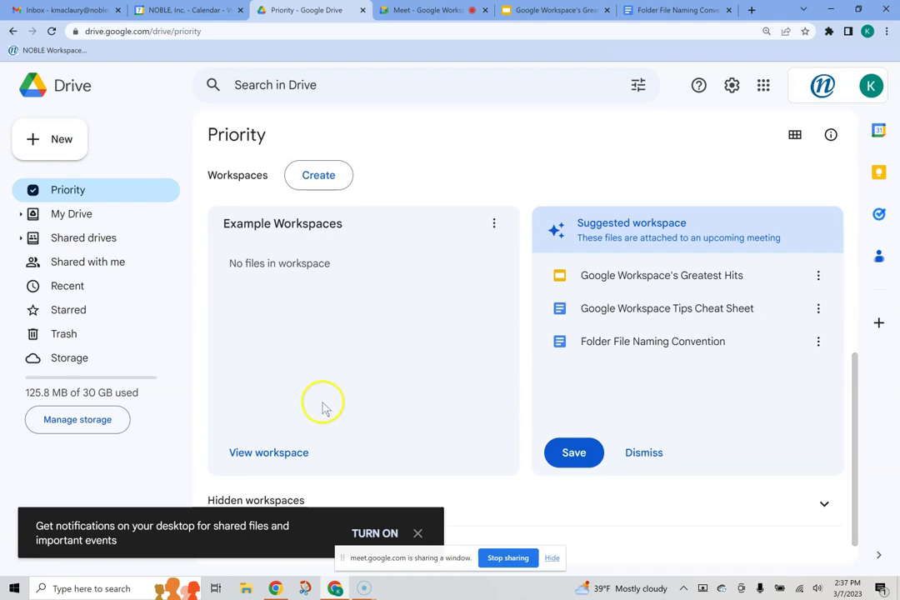
# Step: Add the suggested Google Workspace's Greatest Hits and Google Workspace Tips Cheat Sheet files to the Example workspace
pyautogui.click(282, 452)
pyautogui.click(351, 258)
pyautogui.click(537, 267)
pyautogui.click(665, 142)
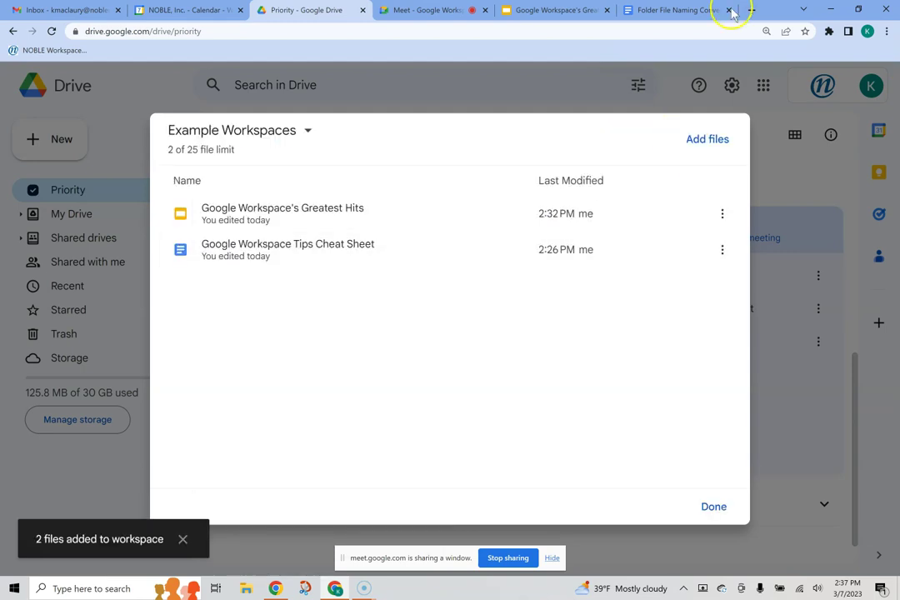
pyautogui.click(722, 216)
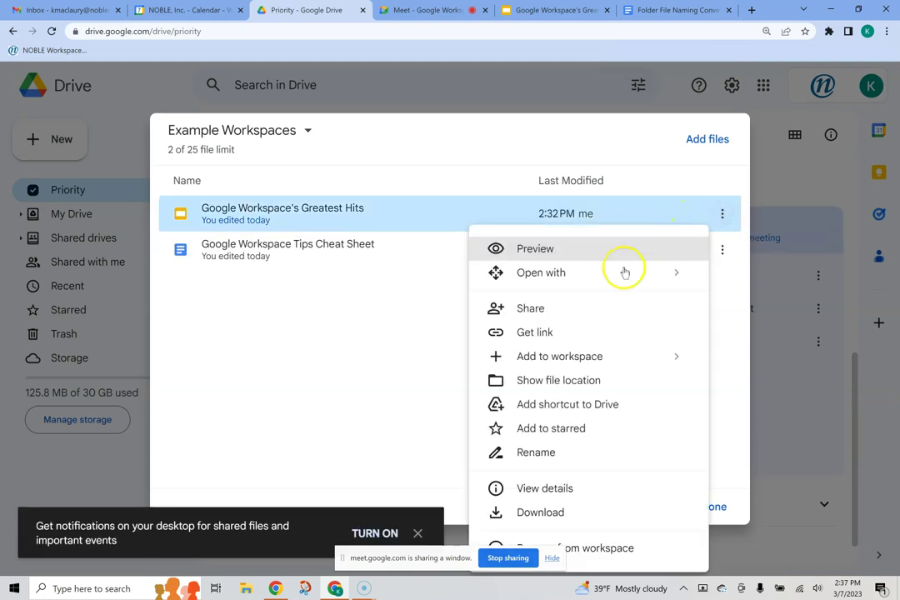
pyautogui.click(718, 508)
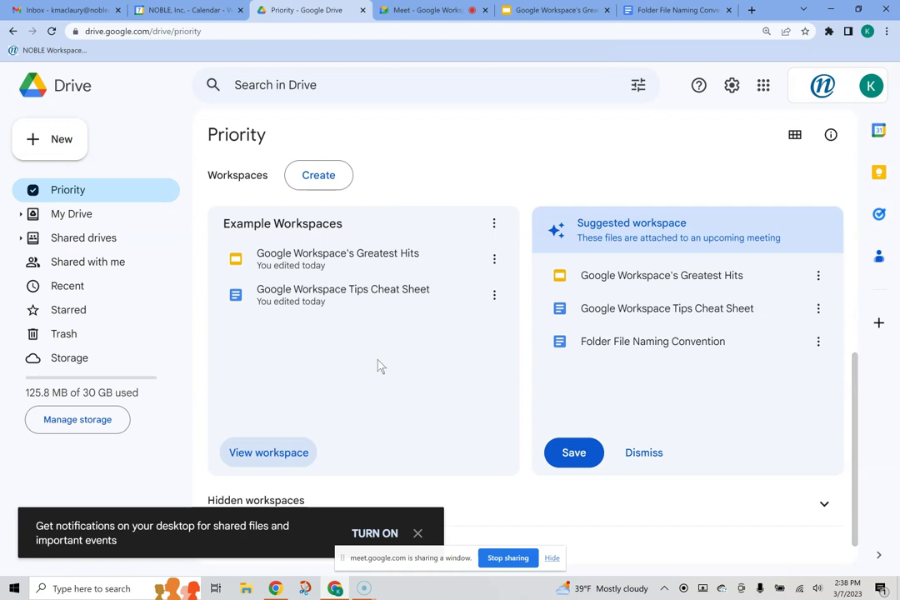
# Step: Remove the Example Workspaces workspace and dismiss the suggested workspace card
pyautogui.click(495, 225)
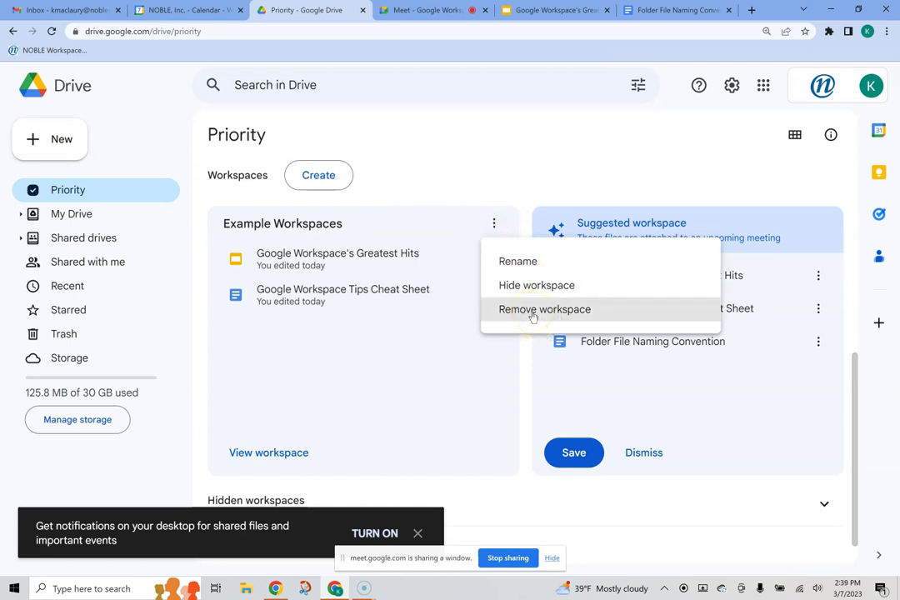
pyautogui.click(533, 314)
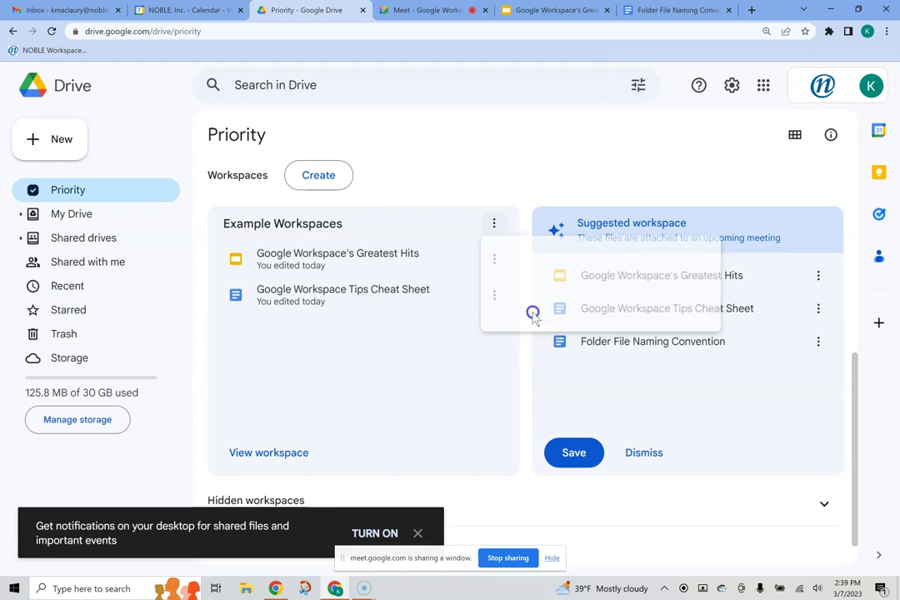
pyautogui.click(600, 365)
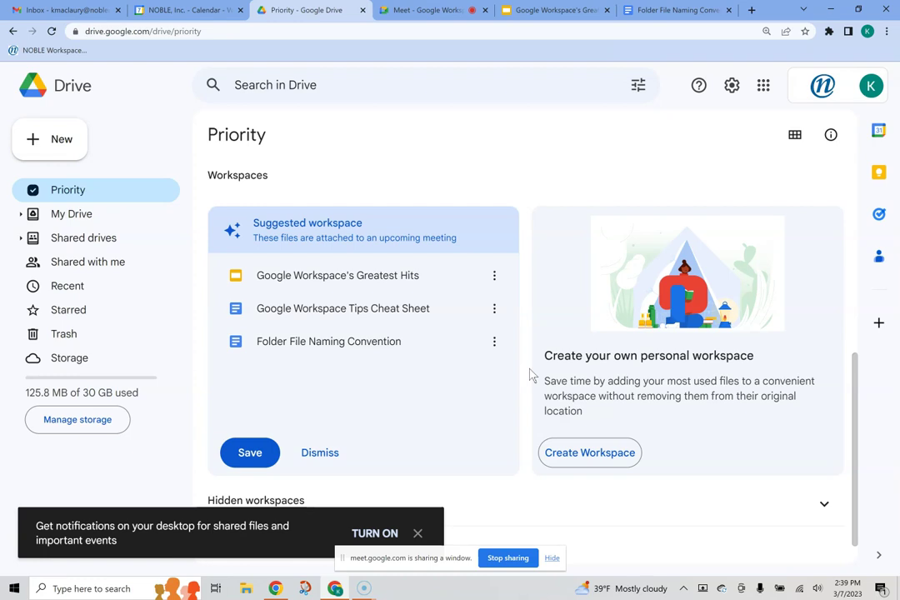
pyautogui.click(331, 455)
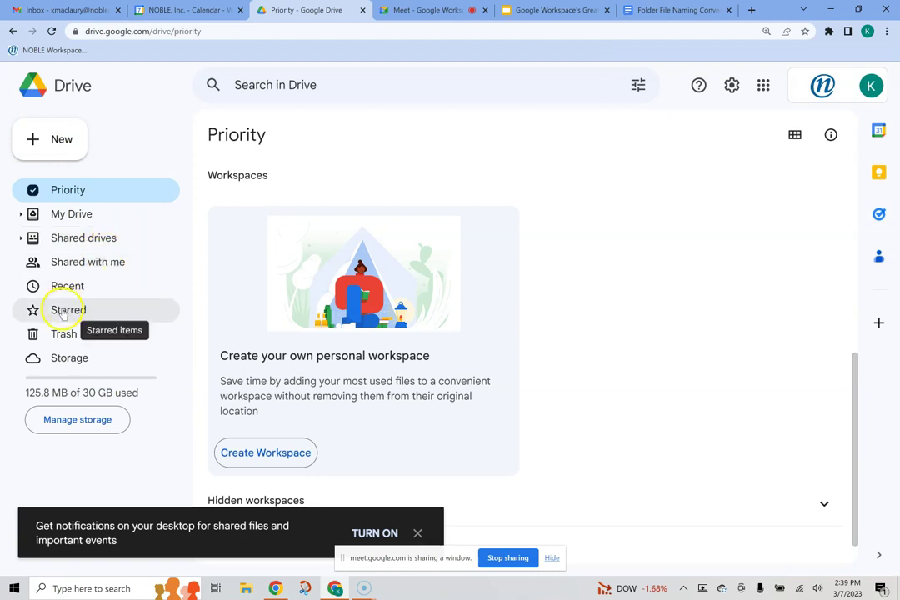
pyautogui.click(67, 191)
pyautogui.scroll(1, 338, 333)
pyautogui.scroll(5, 338, 333)
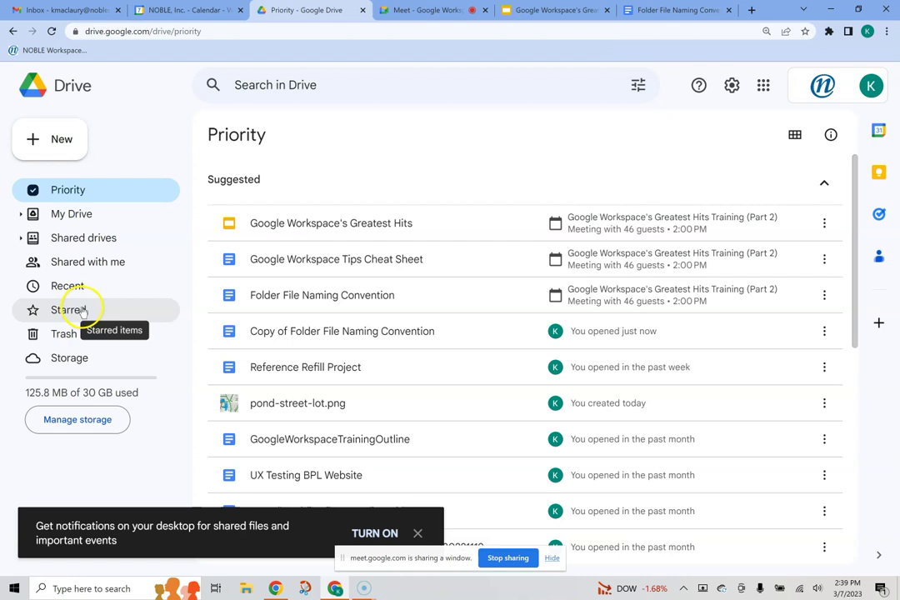
pyautogui.click(70, 310)
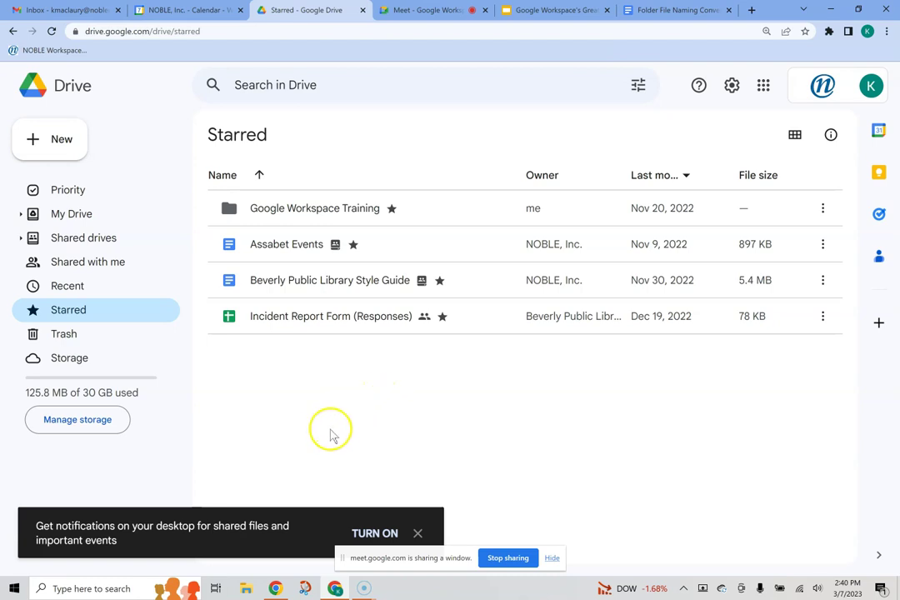
pyautogui.click(67, 194)
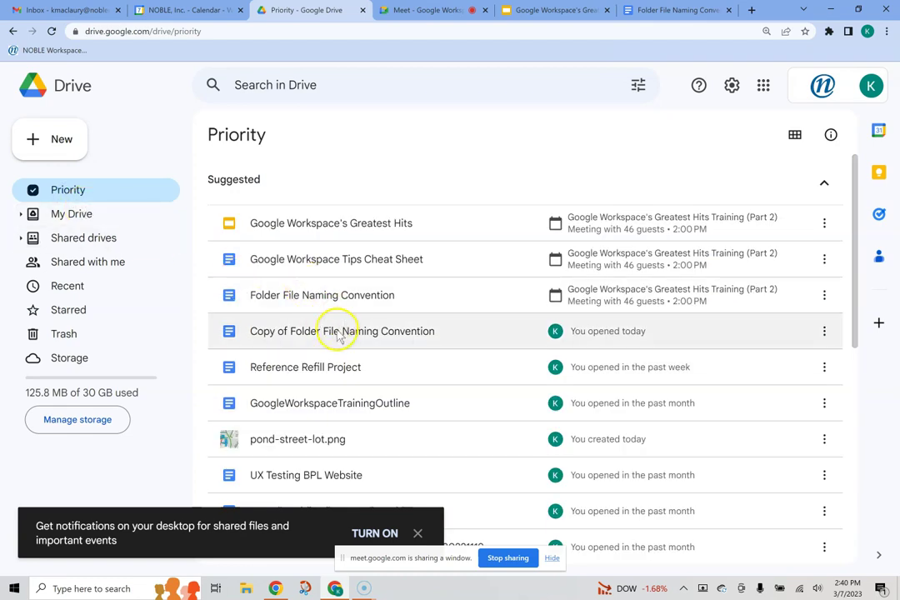
pyautogui.click(298, 336)
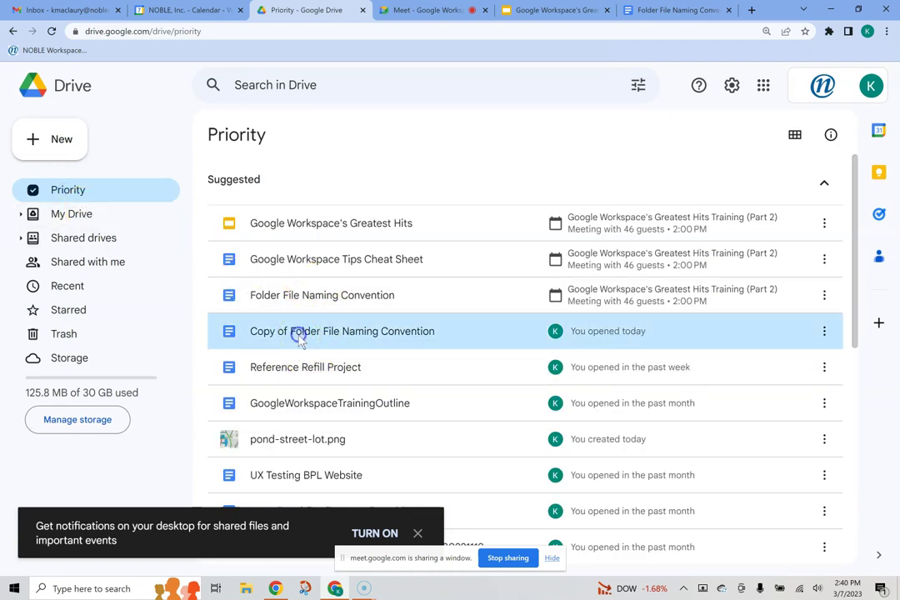
pyautogui.click(825, 331)
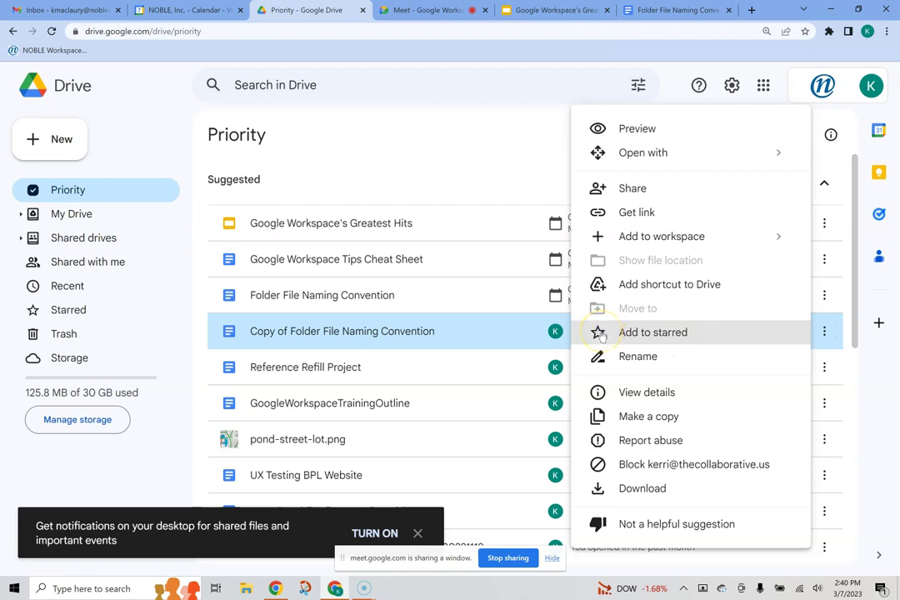
pyautogui.doubleClick(344, 333)
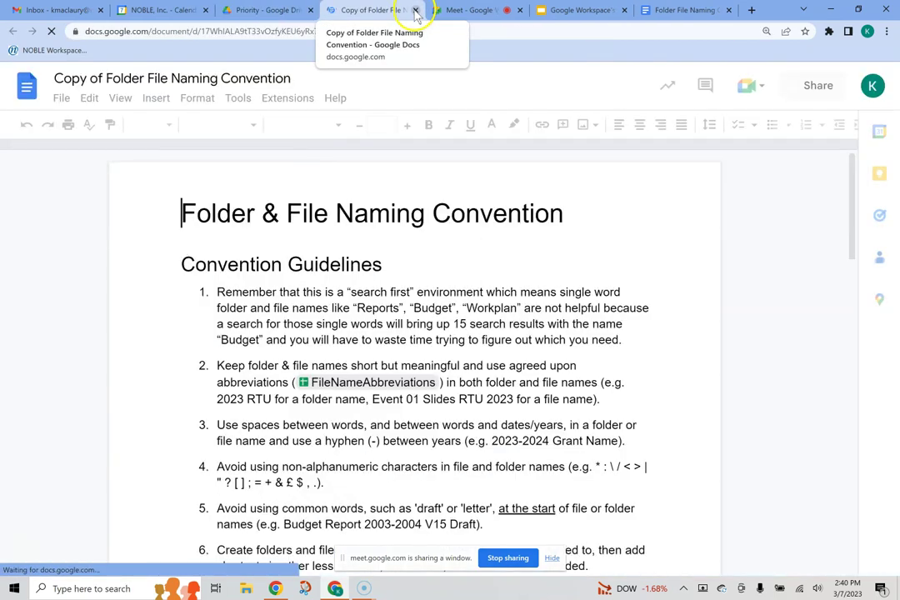
pyautogui.middleClick(331, 12)
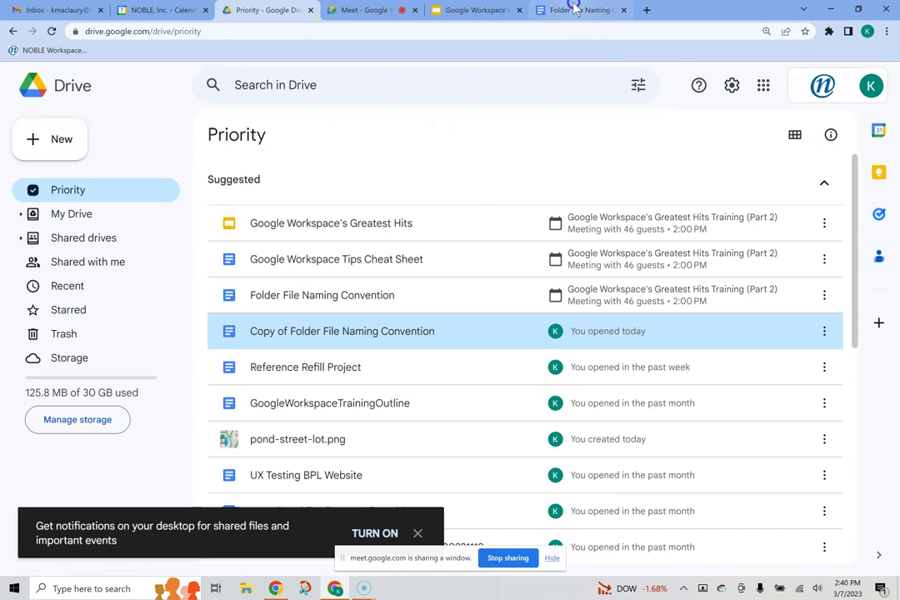
# Step: Star the Folder File Naming Convention document and check it in Drive's Starred list
pyautogui.click(573, 7)
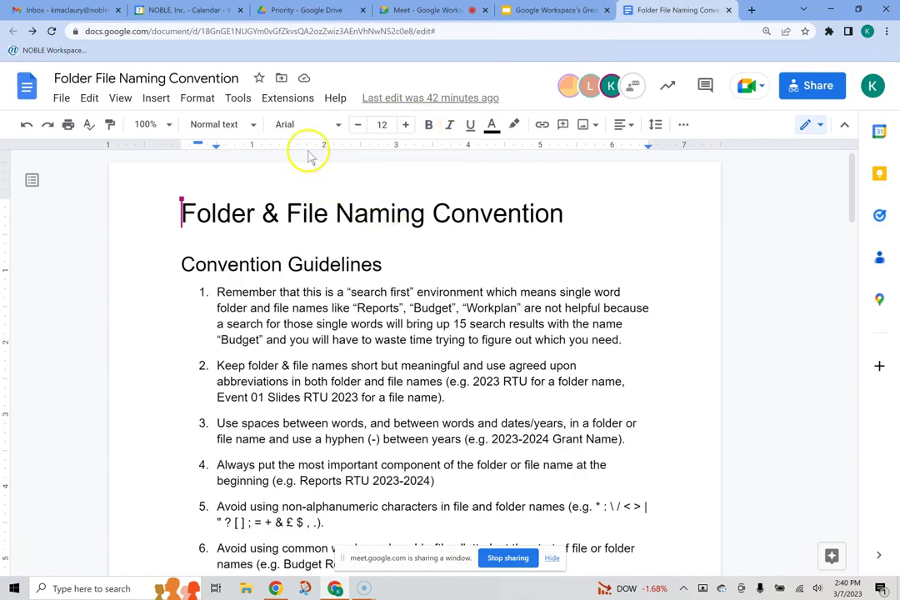
pyautogui.click(261, 78)
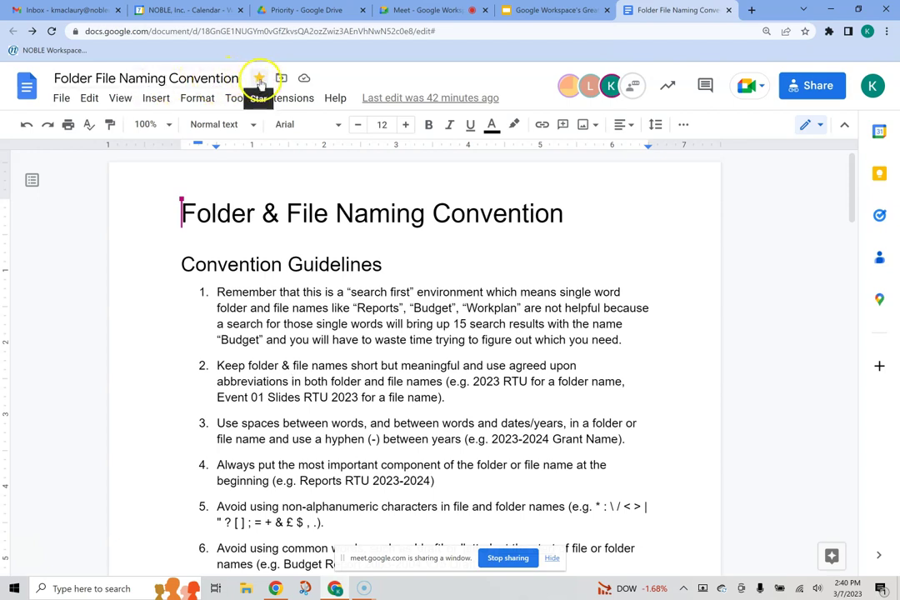
pyautogui.click(288, 10)
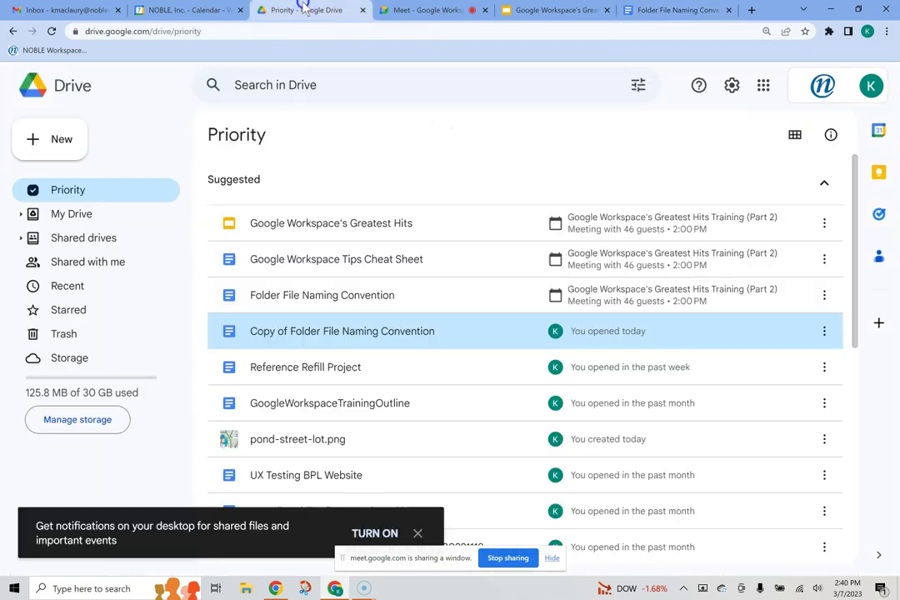
pyautogui.click(68, 311)
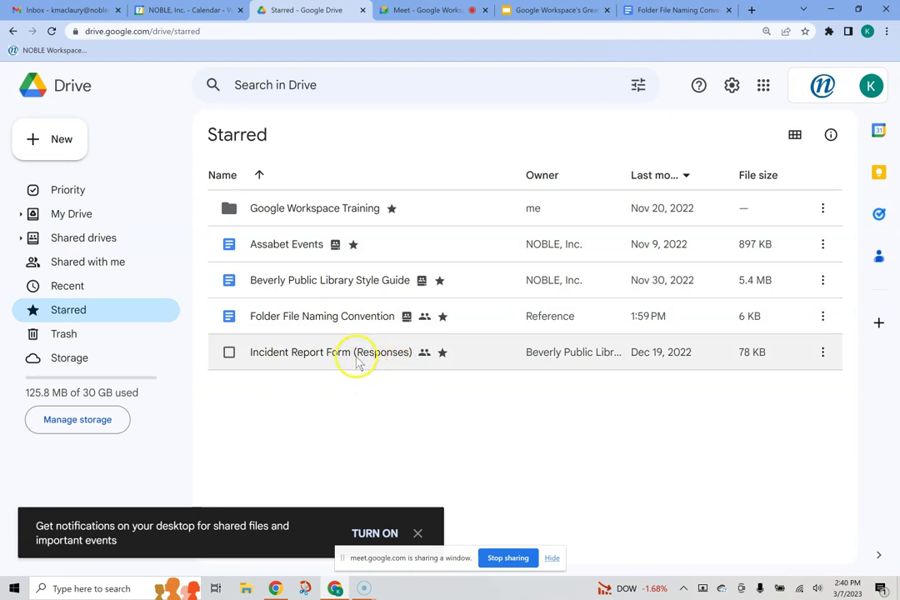
pyautogui.click(548, 11)
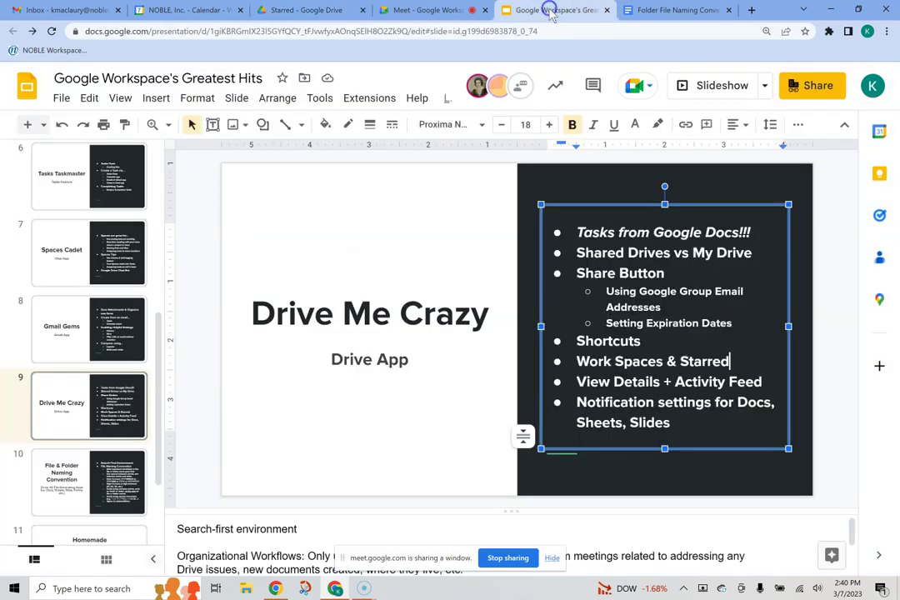
# Step: Star the Google Workspace's Greatest Hits deck, then check the Meet call and deselect the text box
pyautogui.click(284, 79)
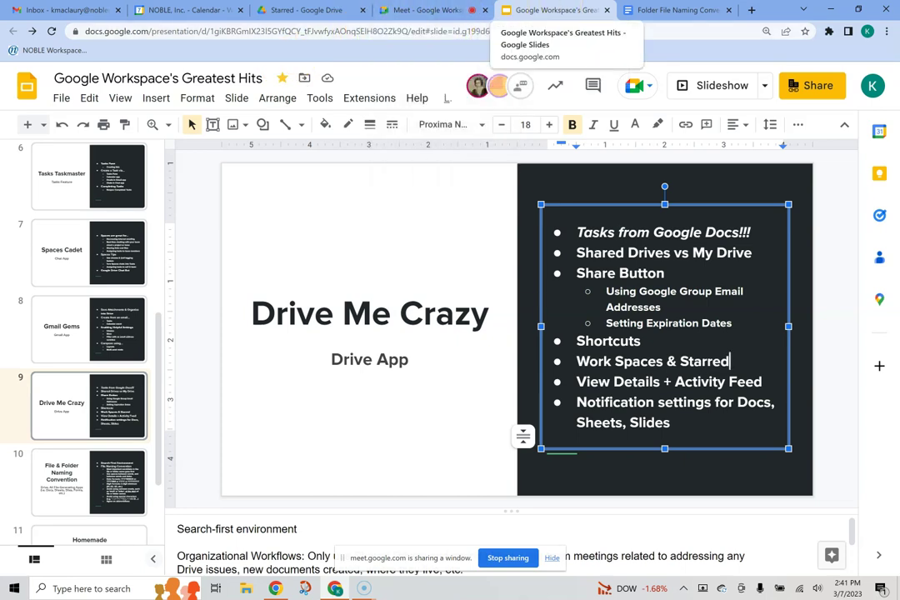
pyautogui.click(423, 10)
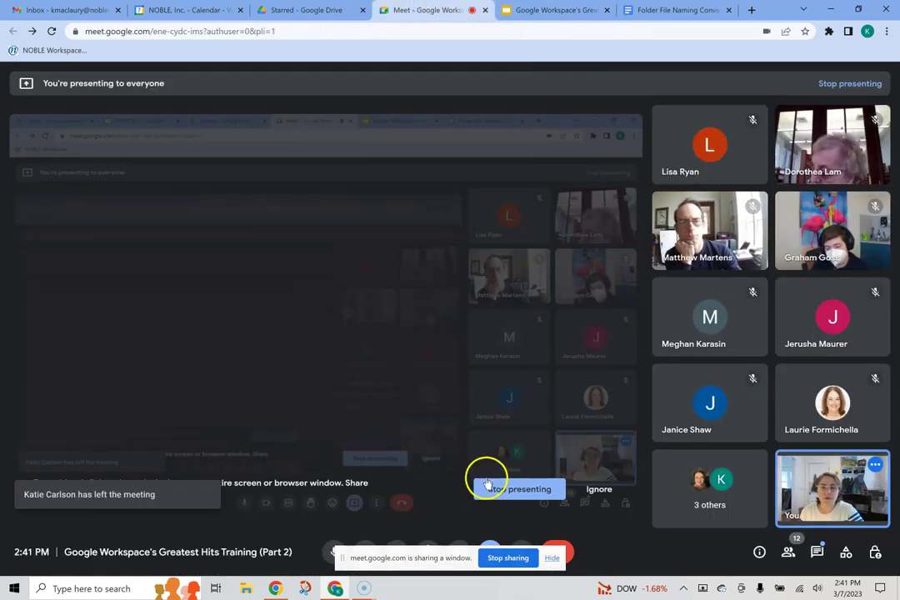
pyautogui.click(548, 11)
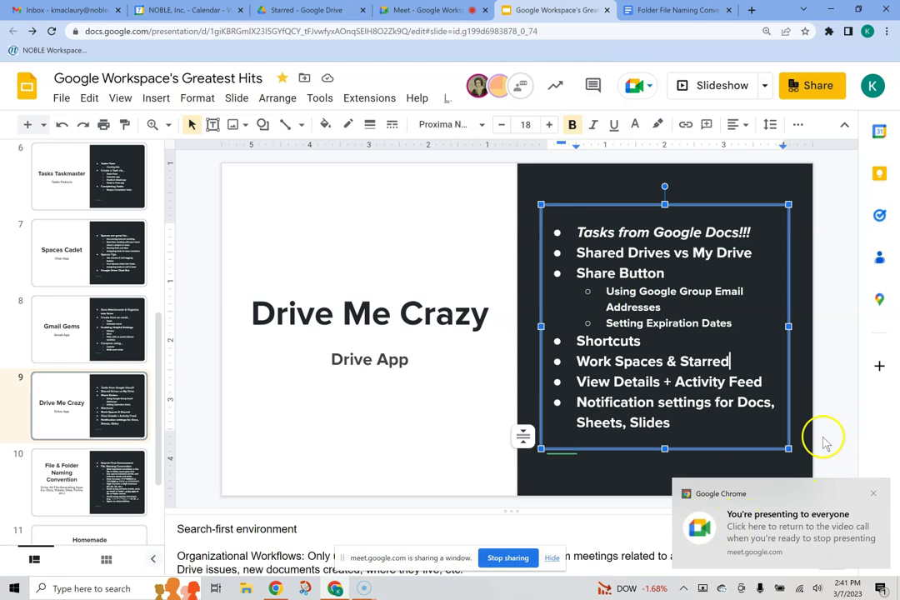
pyautogui.click(570, 485)
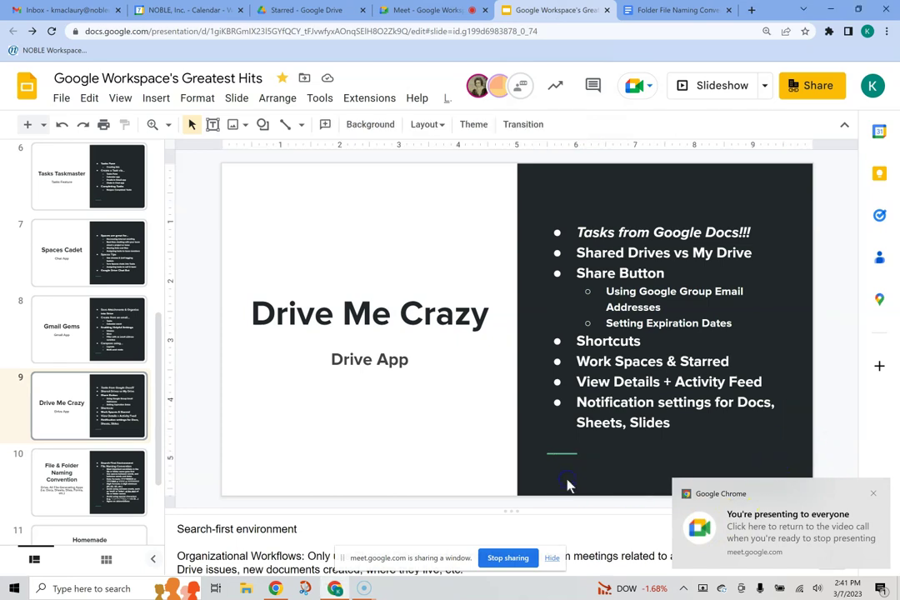